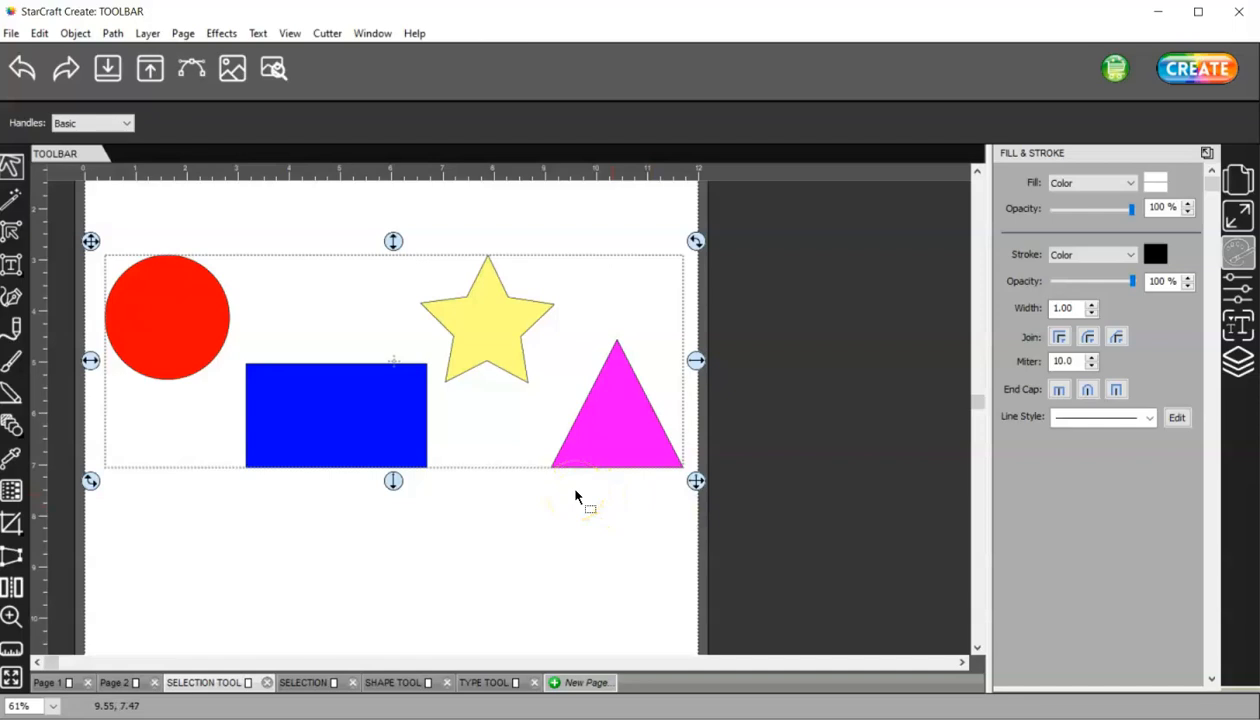
- Marquee-select the red circle on its own, then select the star and triangle together and shift both slightly left
left_click_drag(96, 200, 237, 404)
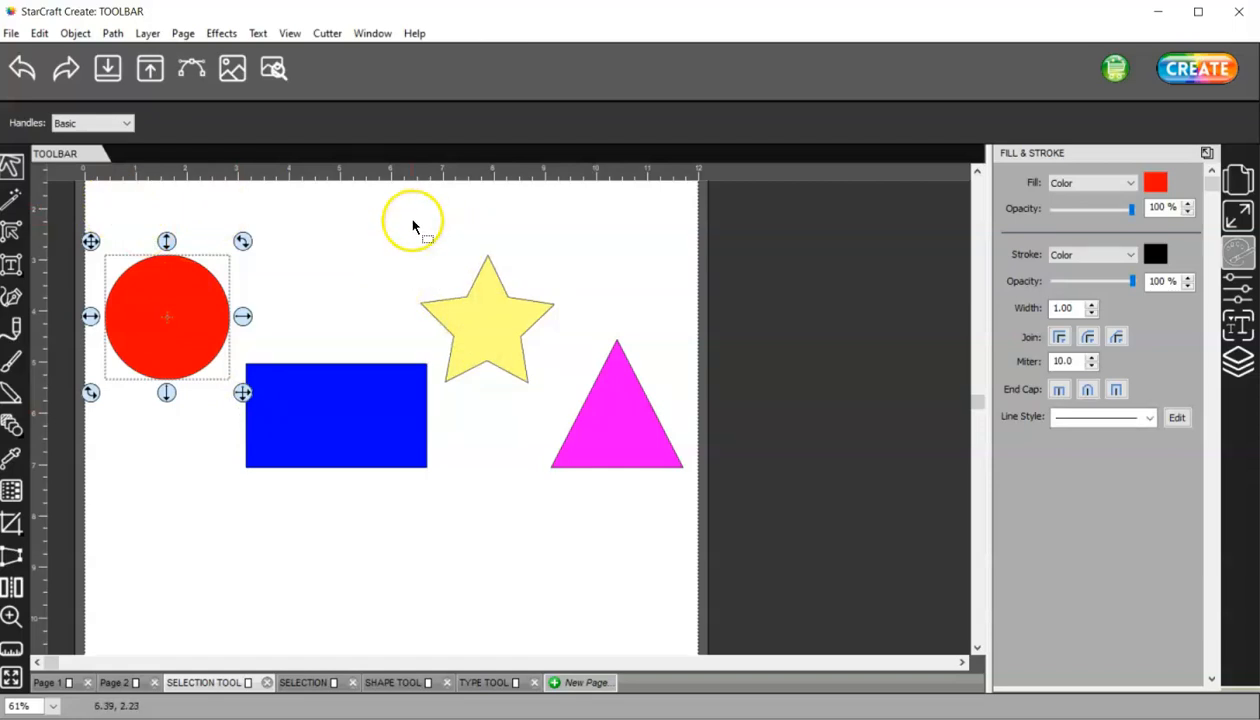
left_click_drag(410, 233, 692, 510)
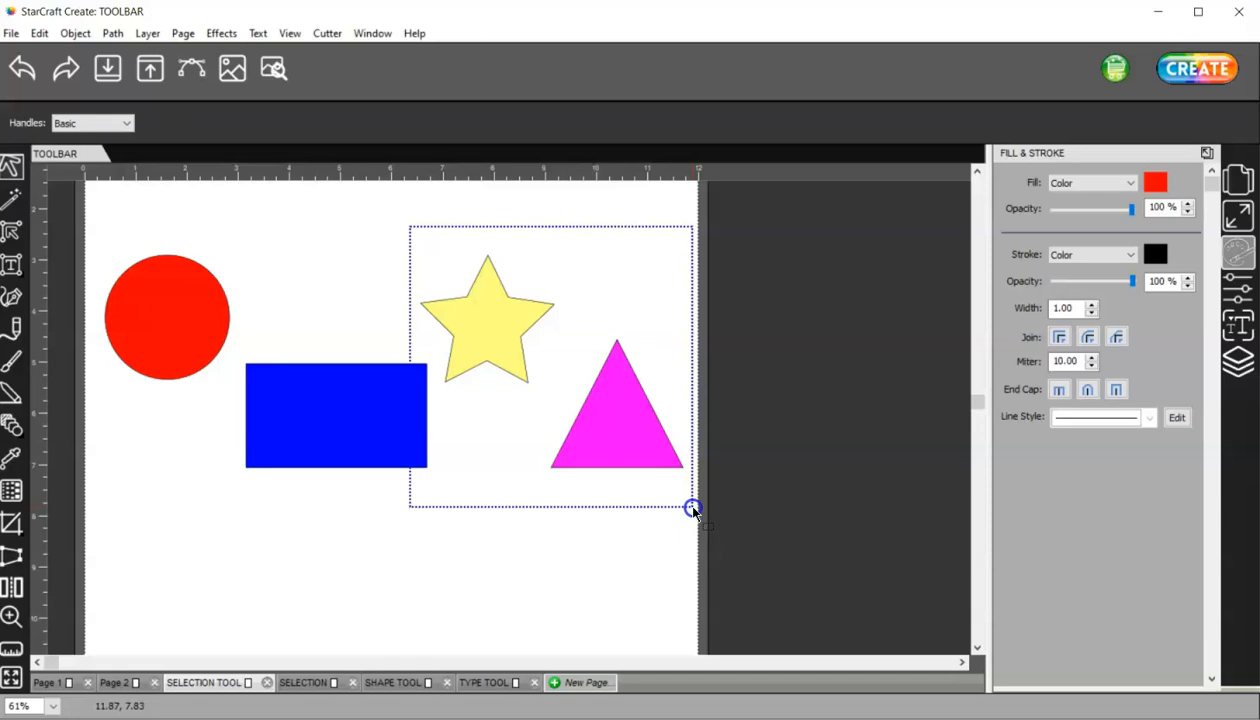
left_click_drag(692, 510, 692, 507)
left_click_drag(624, 441, 603, 423)
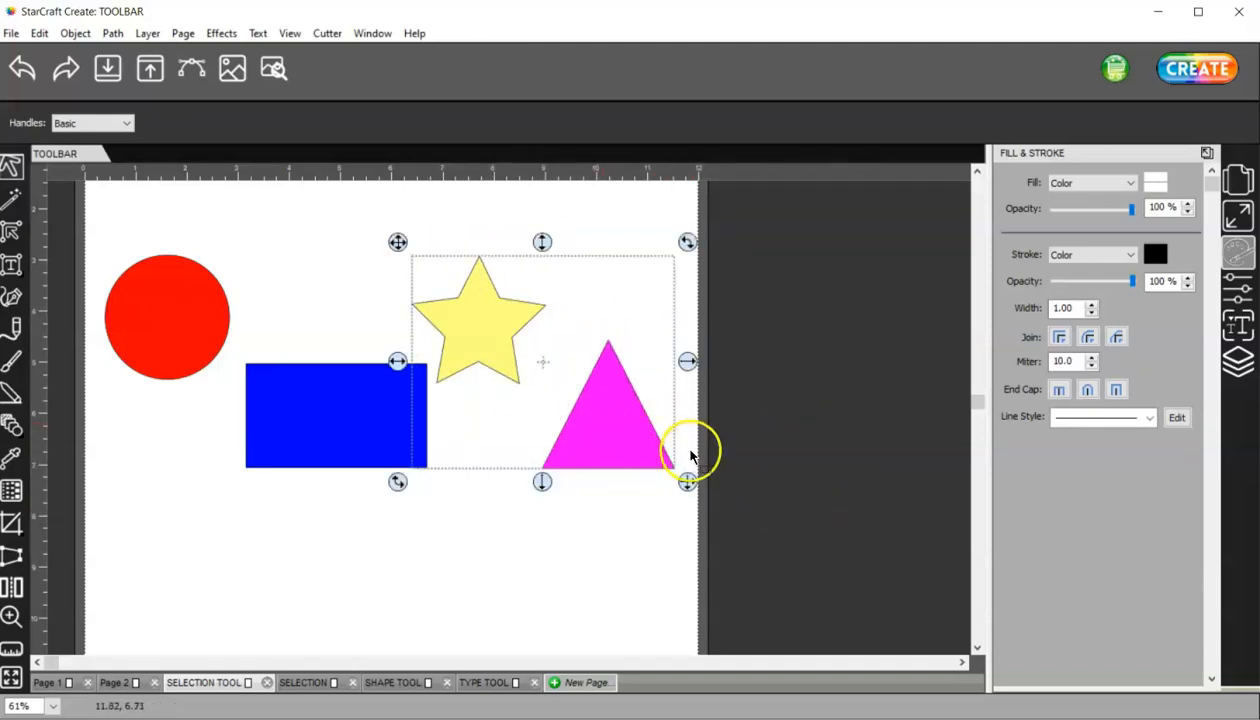
- Show the layer list, select the circle, rectangle, star and triangle one at a time from it, and deselect everything
left_click(1237, 364)
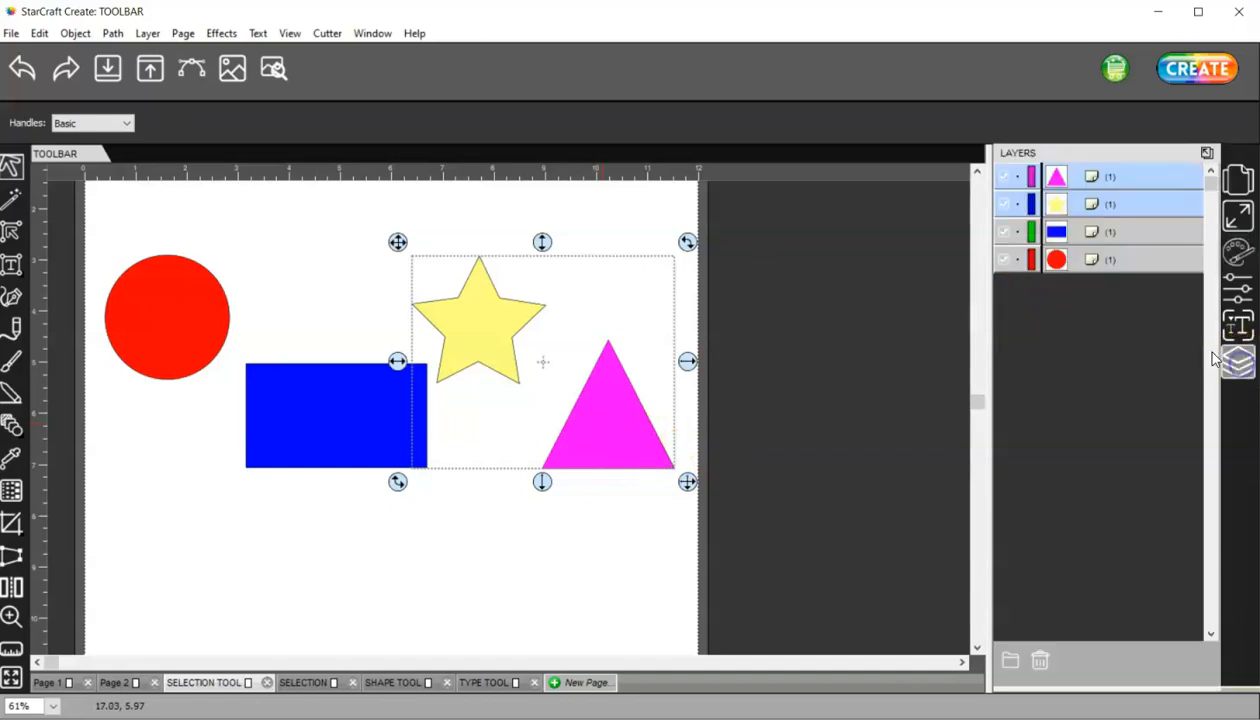
left_click(1124, 262)
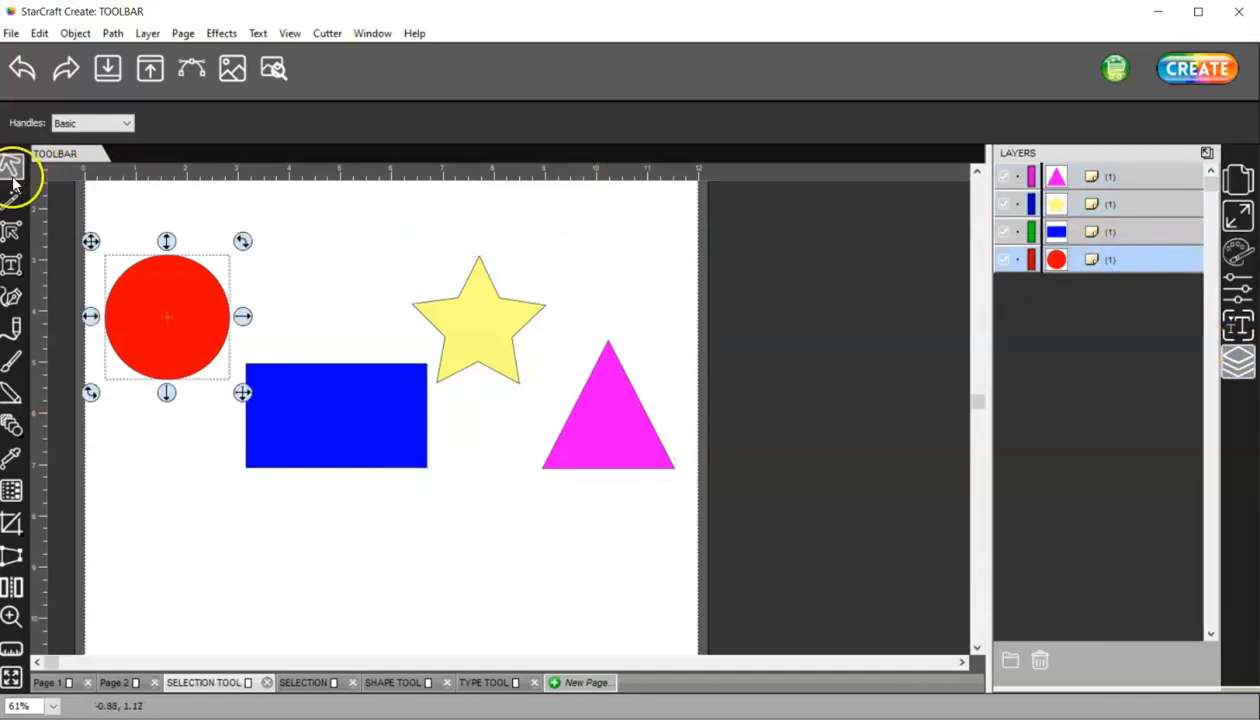
left_click(1112, 232)
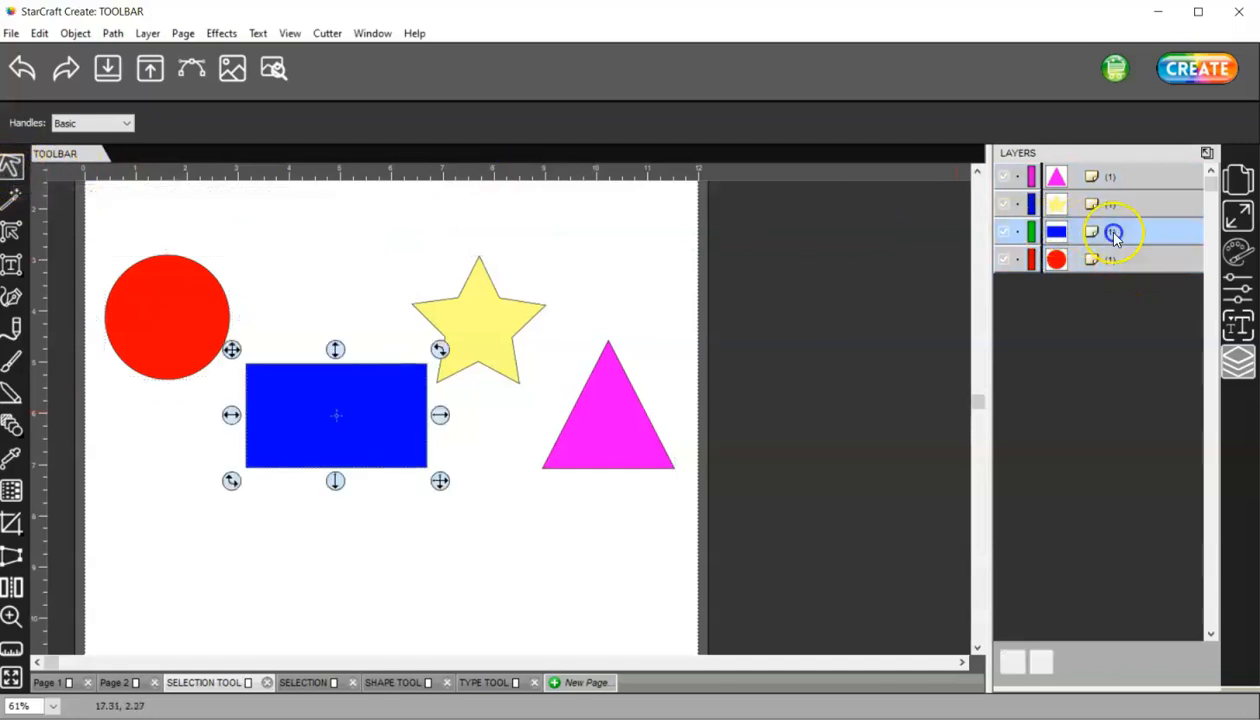
left_click(1129, 203)
left_click(1135, 178)
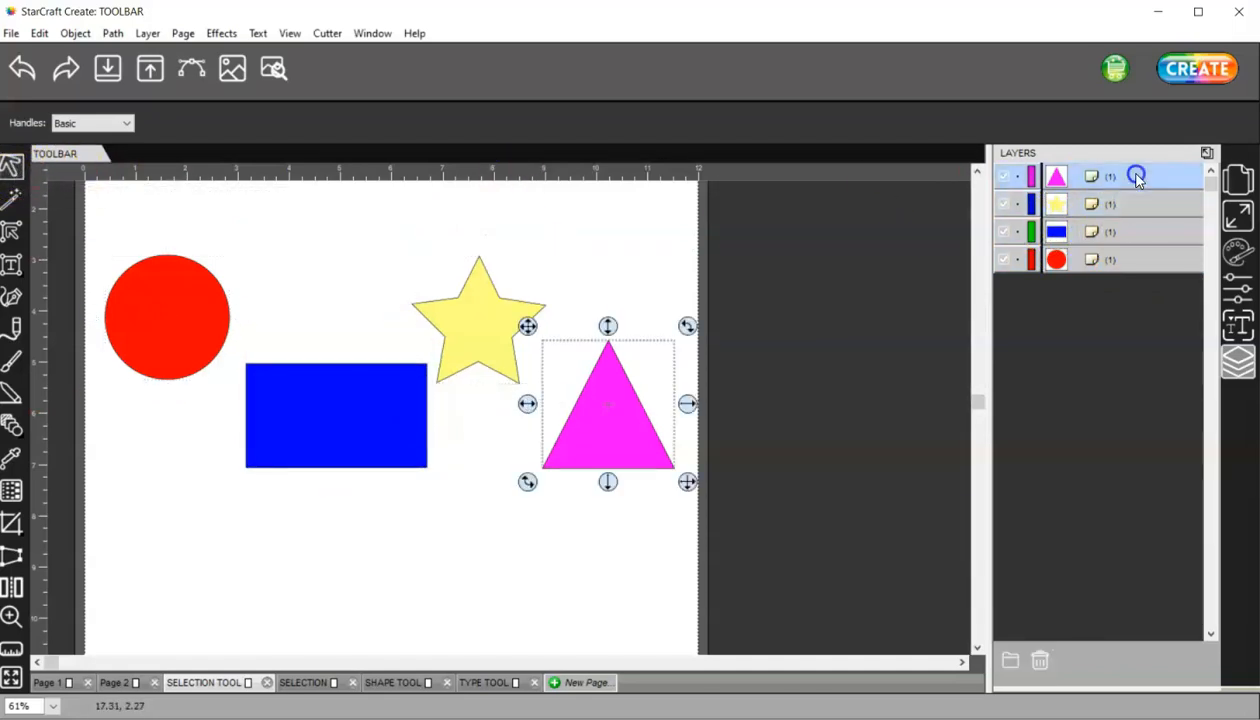
left_click(1110, 260)
left_click(198, 507)
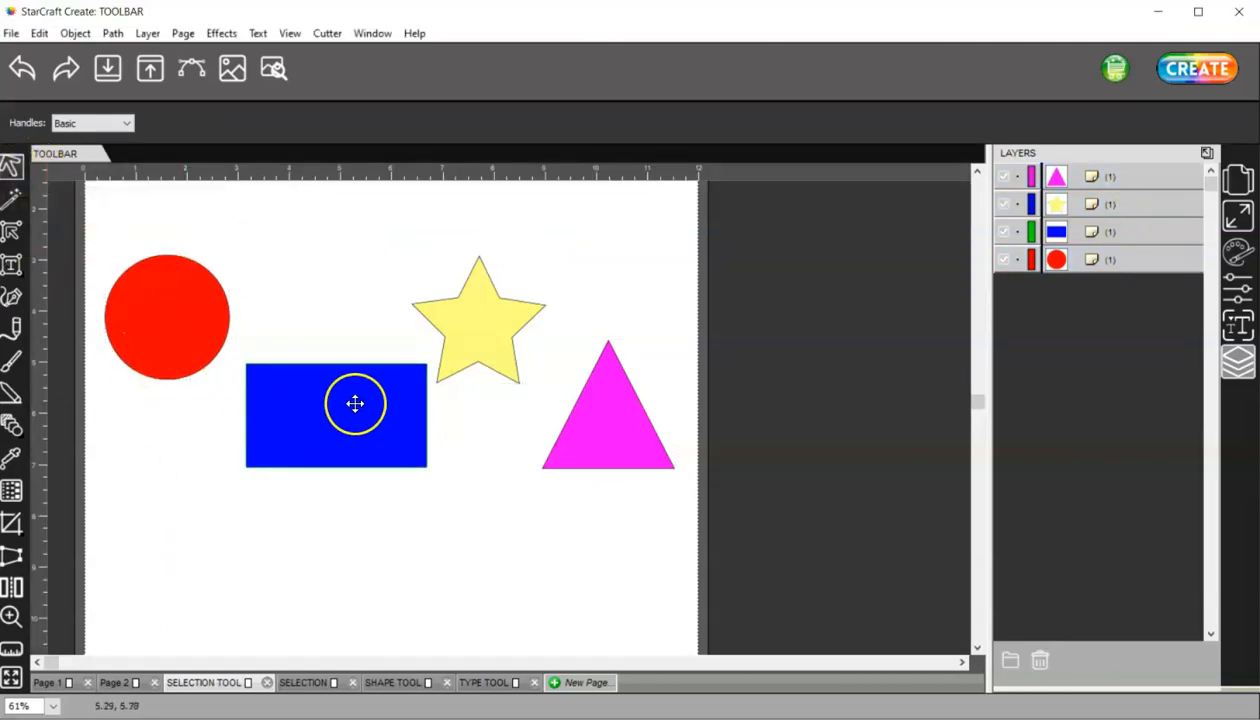
- Reposition the blue rectangle lower and slightly to the right, and raise the yellow star by about 1 in
left_click_drag(365, 388, 399, 461)
scroll(414, 486, "up", 1, "ctrl")
left_click_drag(775, 412, 860, 276)
left_click(648, 288)
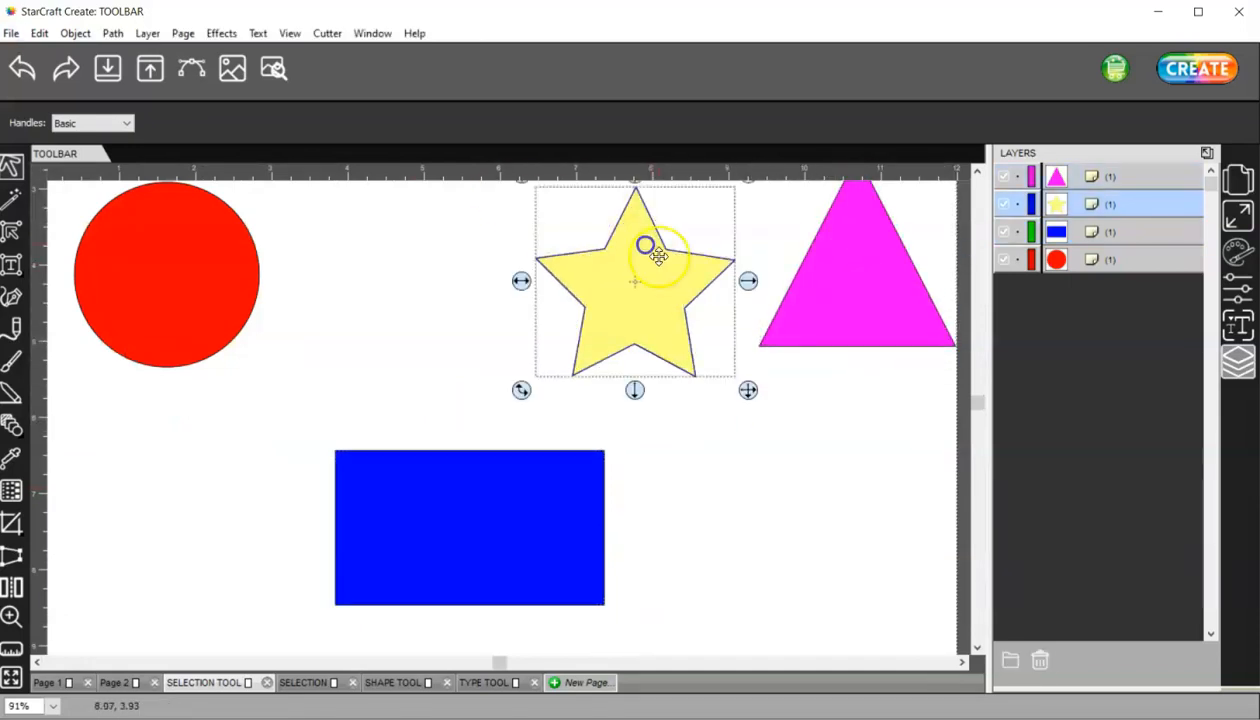
left_click_drag(645, 290, 645, 222)
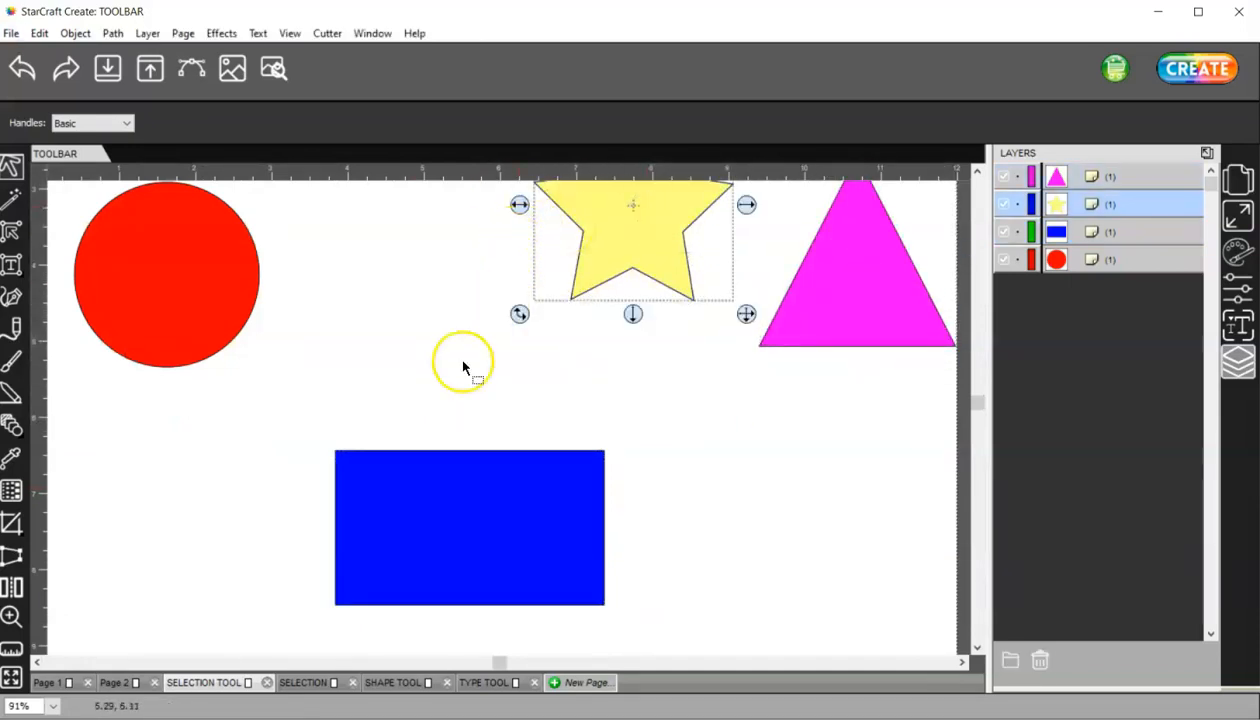
left_click_drag(451, 525, 451, 478)
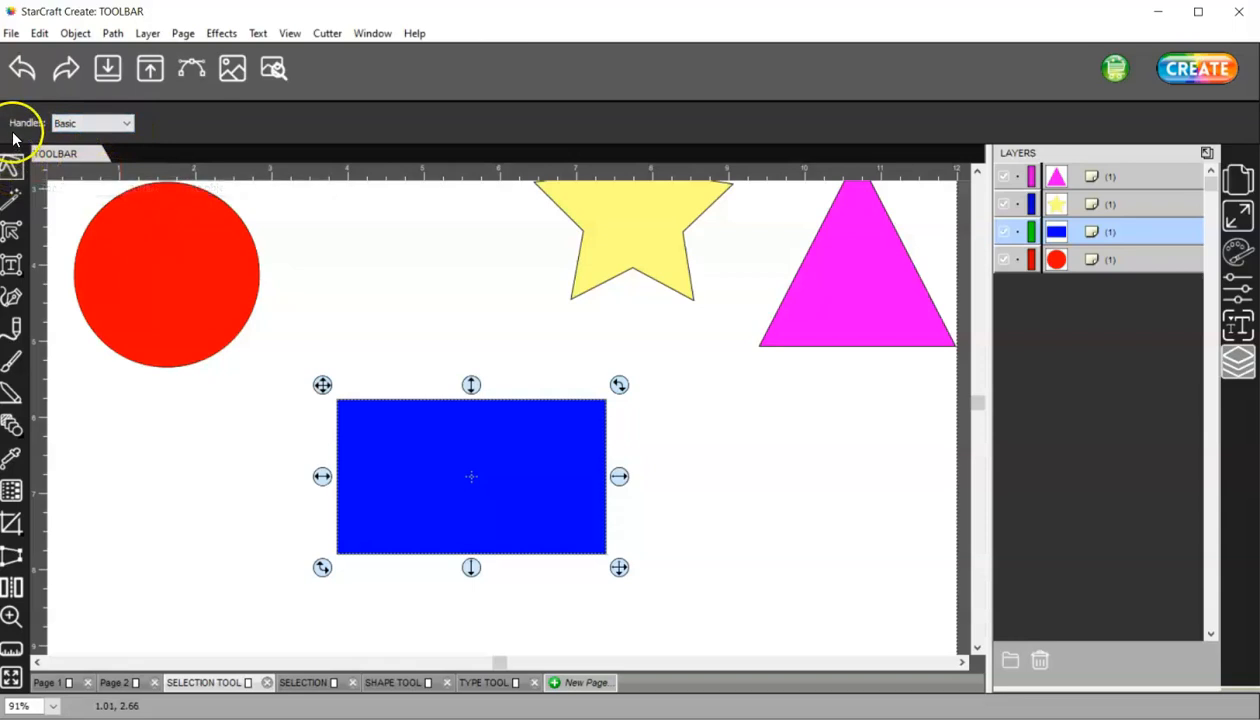
- Switch the rectangle's selection handles between Advanced and Basic to compare them, ending on Basic
left_click(97, 124)
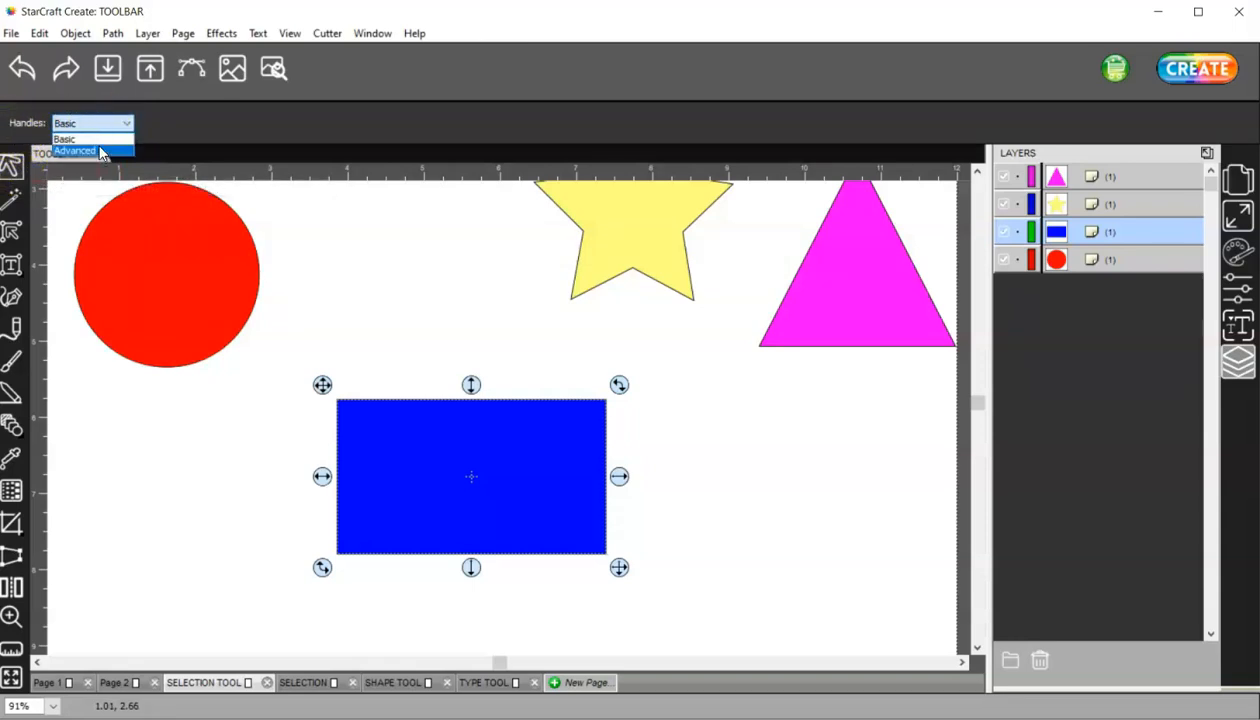
left_click(75, 151)
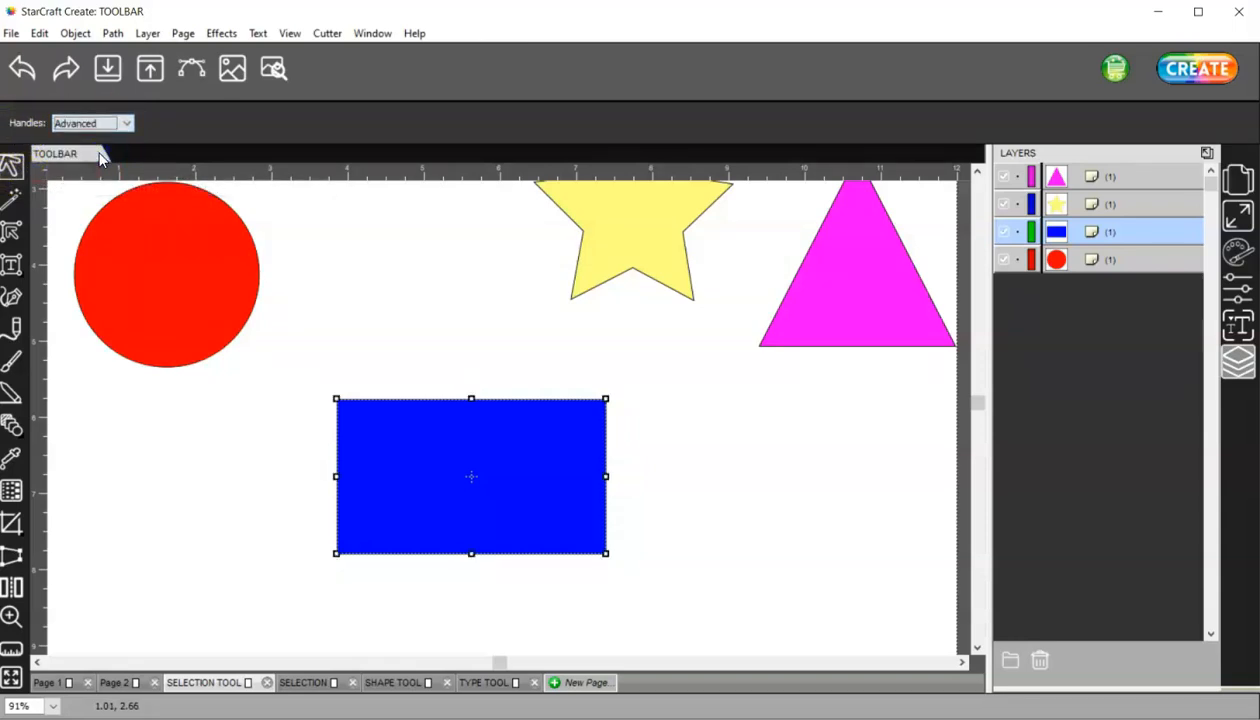
left_click(104, 123)
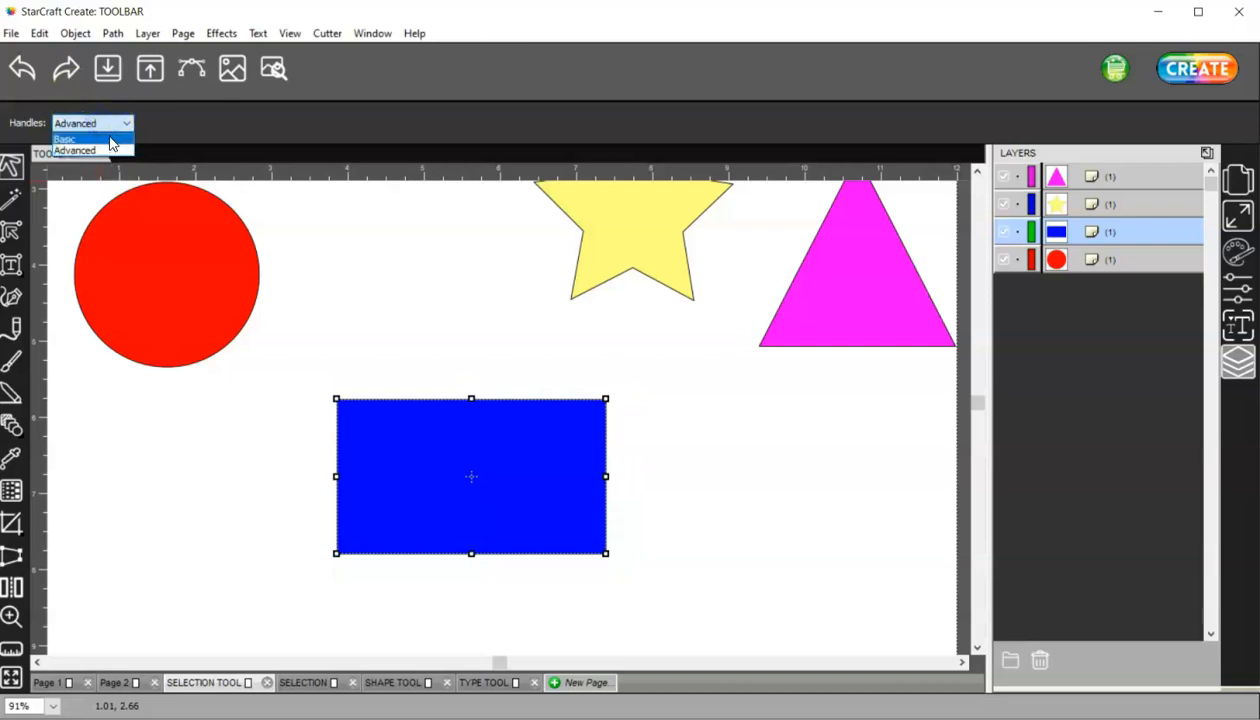
left_click(110, 141)
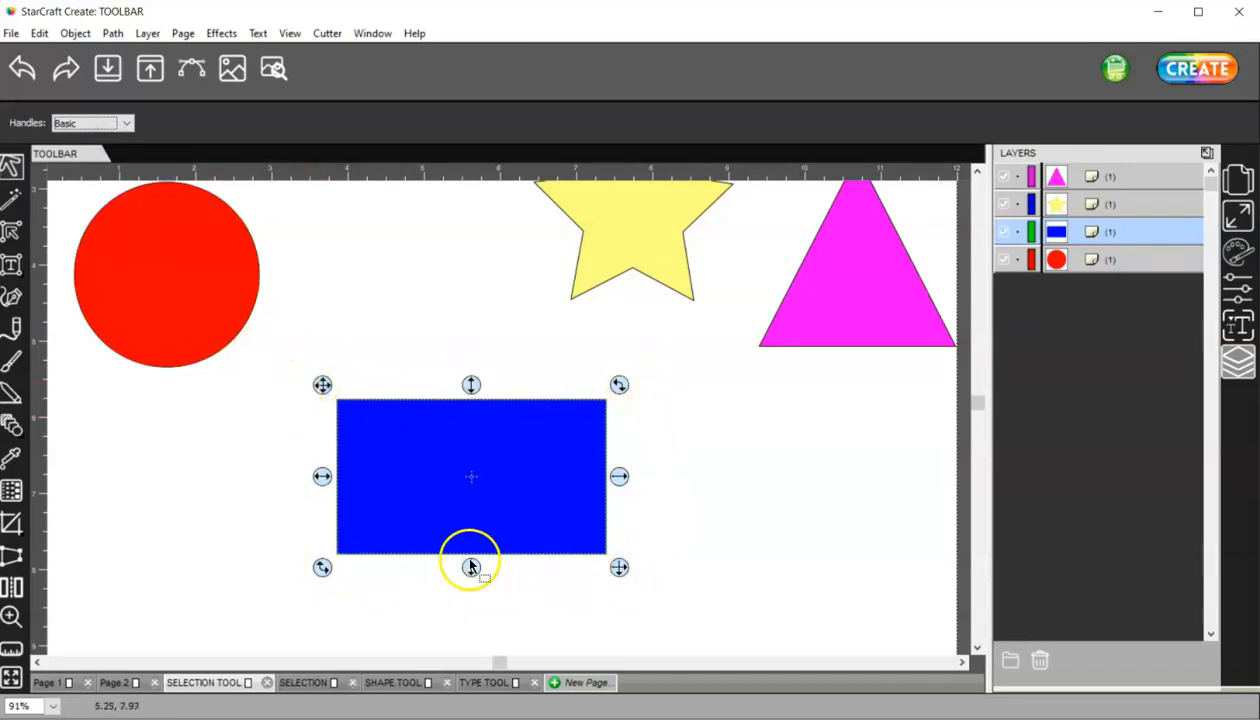
left_click(88, 124)
left_click(89, 151)
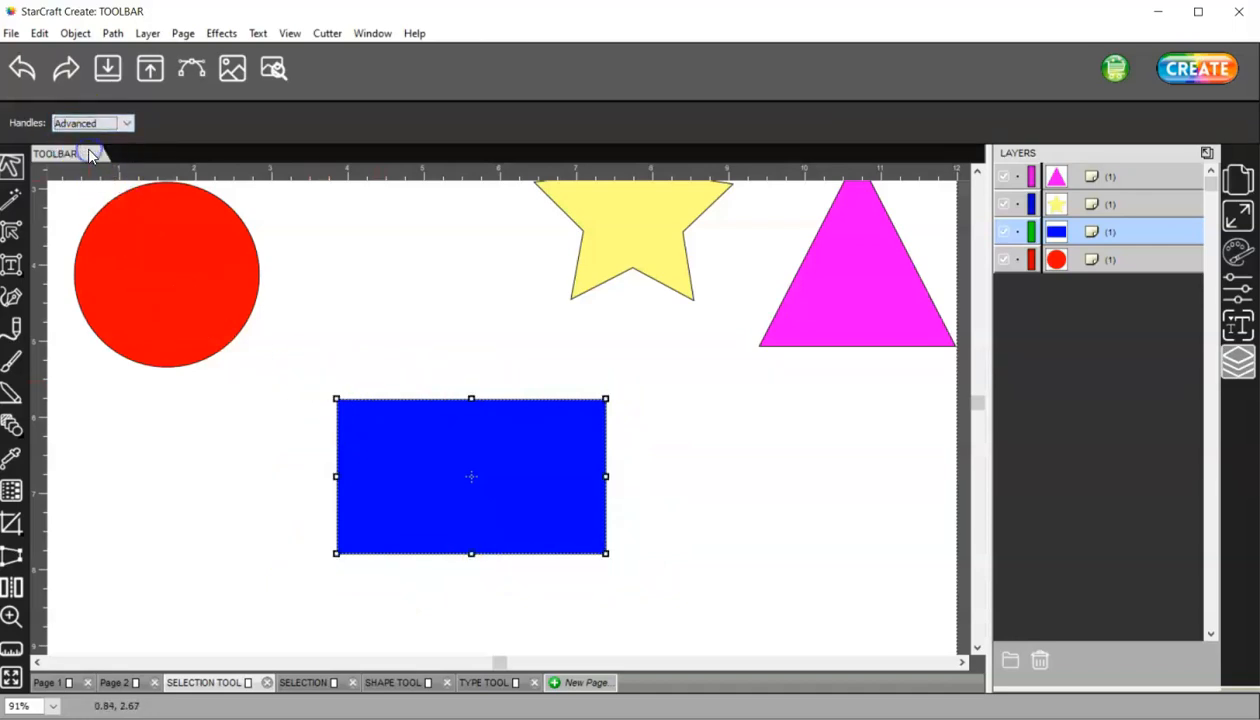
left_click(106, 126)
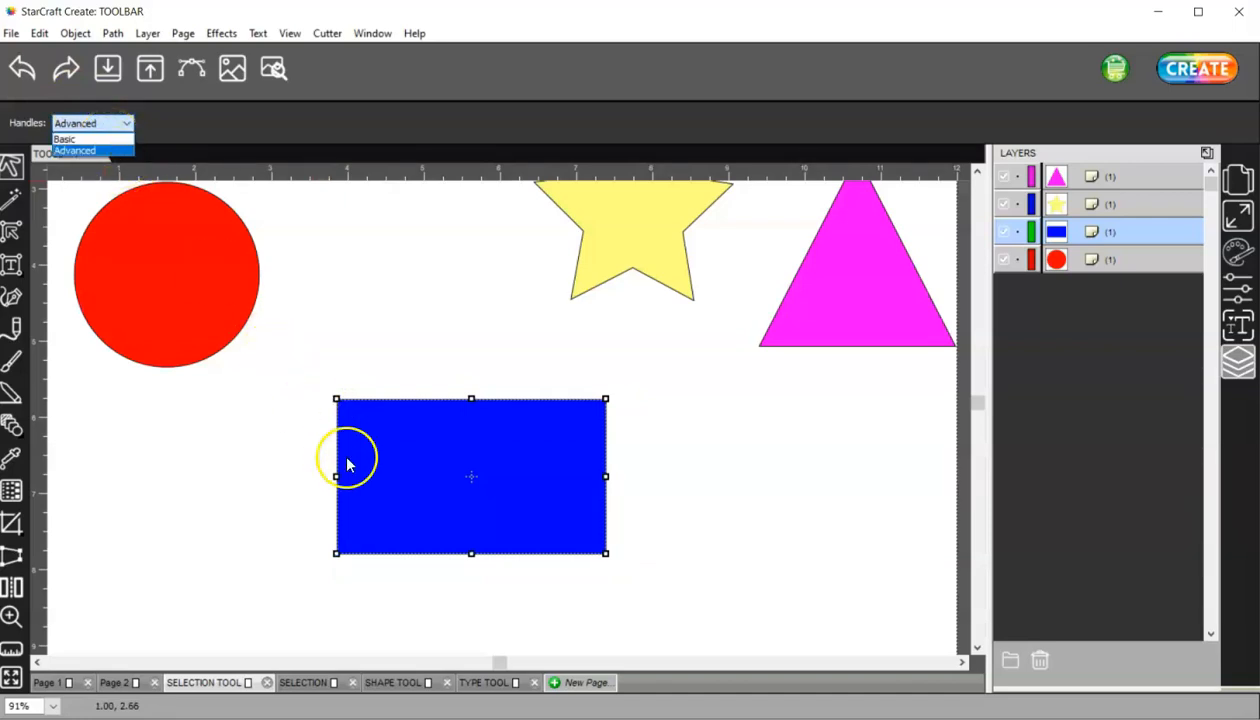
left_click(92, 139)
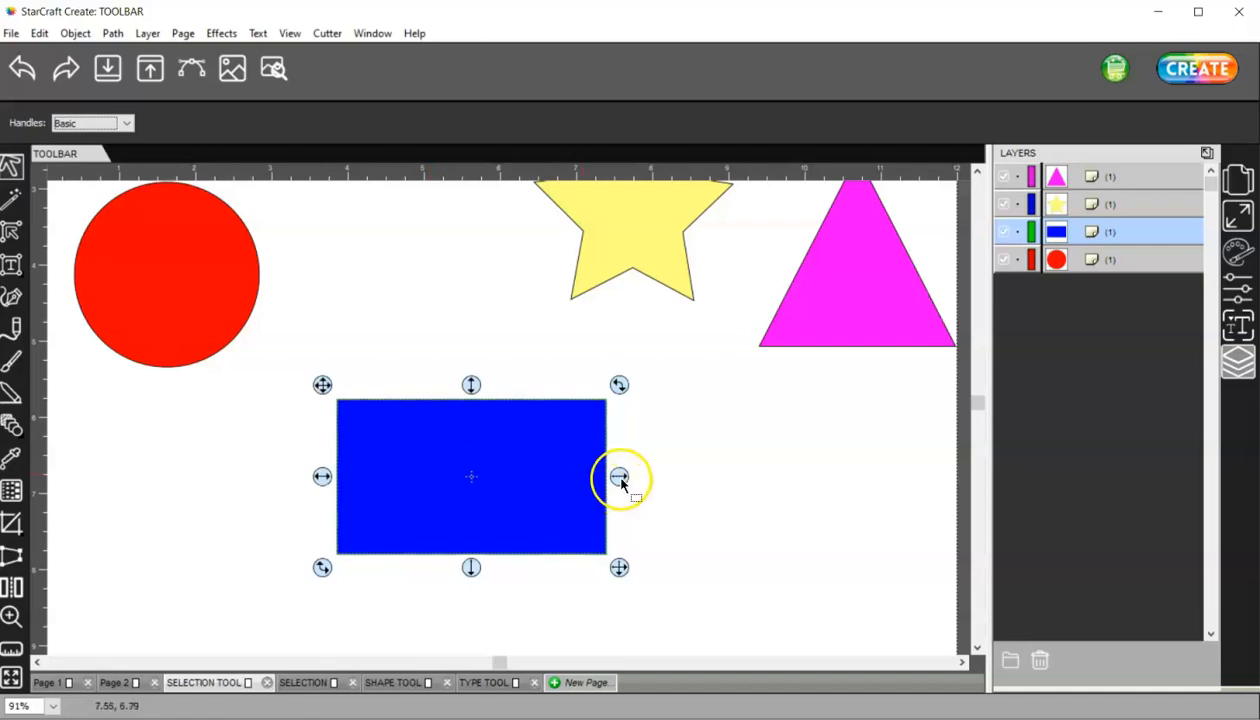
- Widen the blue rectangle, scale it down slightly in proportion, and reduce its height to about 1.86 in
left_click_drag(619, 476, 646, 490)
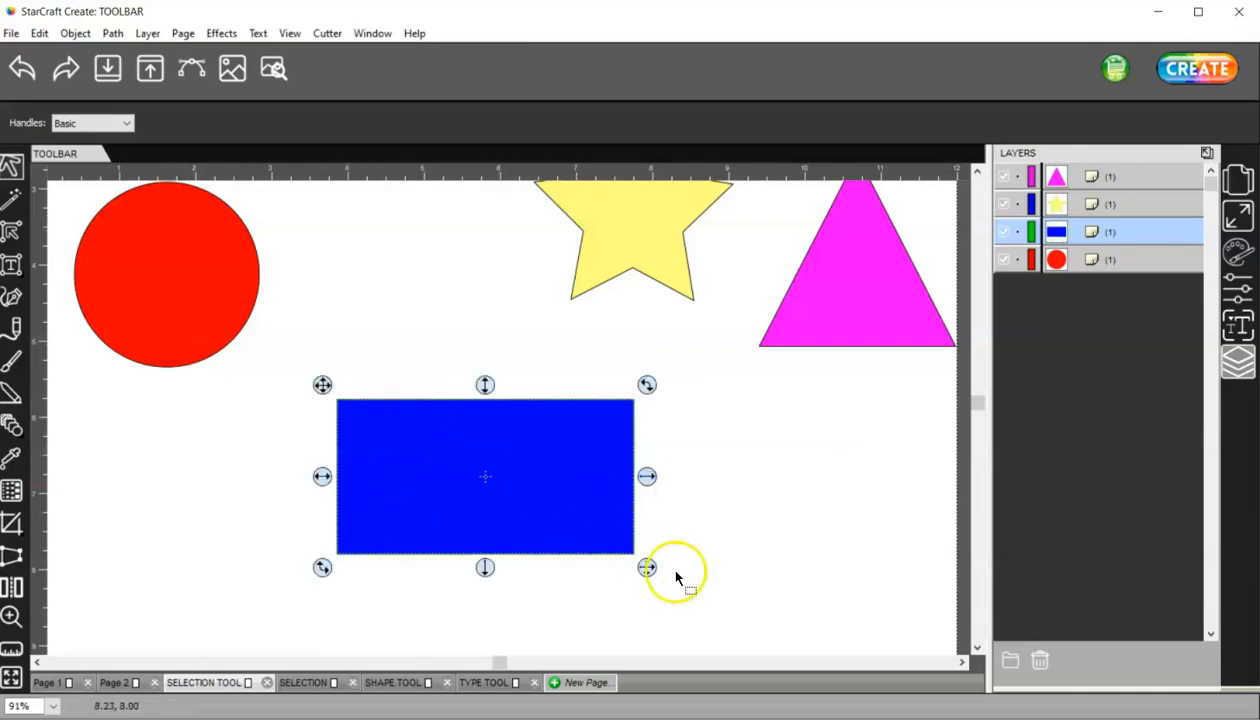
mouse_move(647, 568)
left_mouse_down()
mouse_move(557, 591)
mouse_move(432, 589)
mouse_move(643, 636)
mouse_move(692, 503)
mouse_move(548, 498)
mouse_move(528, 593)
mouse_move(720, 616)
mouse_move(821, 529)
mouse_move(734, 450)
mouse_move(695, 520)
mouse_move(643, 570)
left_mouse_up()
mouse_move(484, 573)
left_mouse_down()
mouse_move(481, 669)
mouse_move(481, 456)
mouse_move(484, 556)
left_mouse_up()
left_click(379, 364)
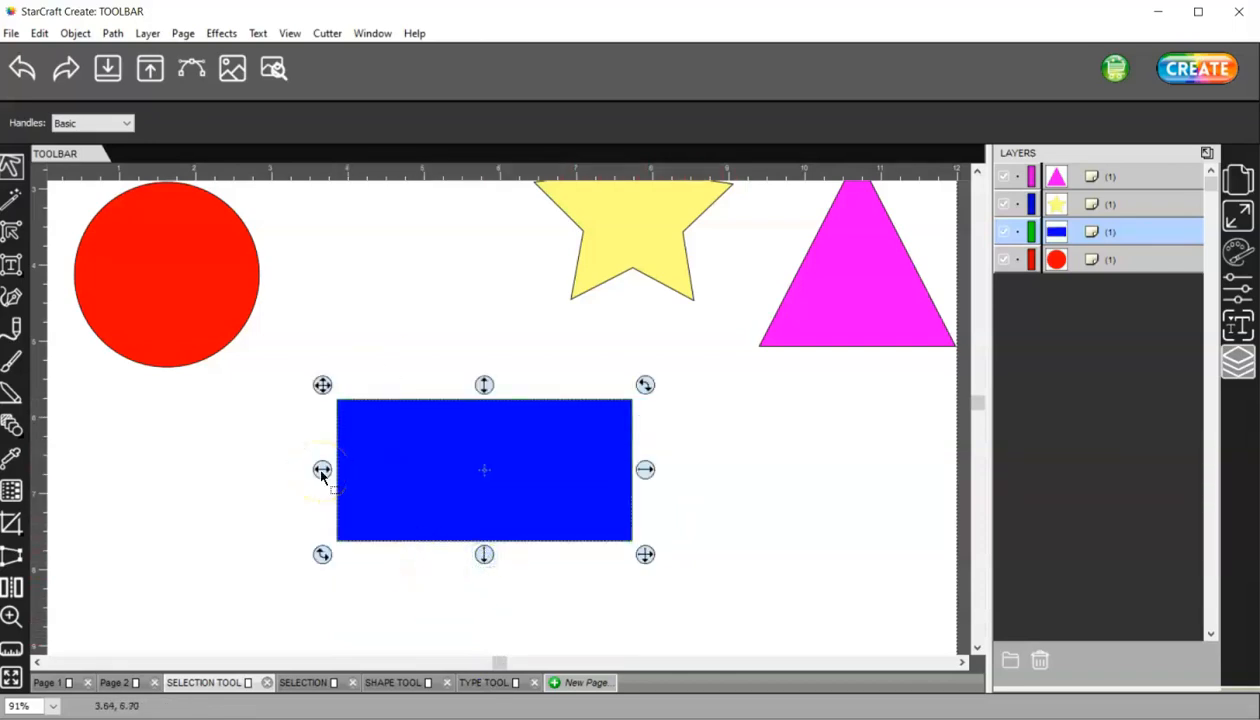
- Use the move handles to shift the blue rectangle horizontally to the left, freely to the right, and vertically downward
left_click_drag(322, 476, 242, 470)
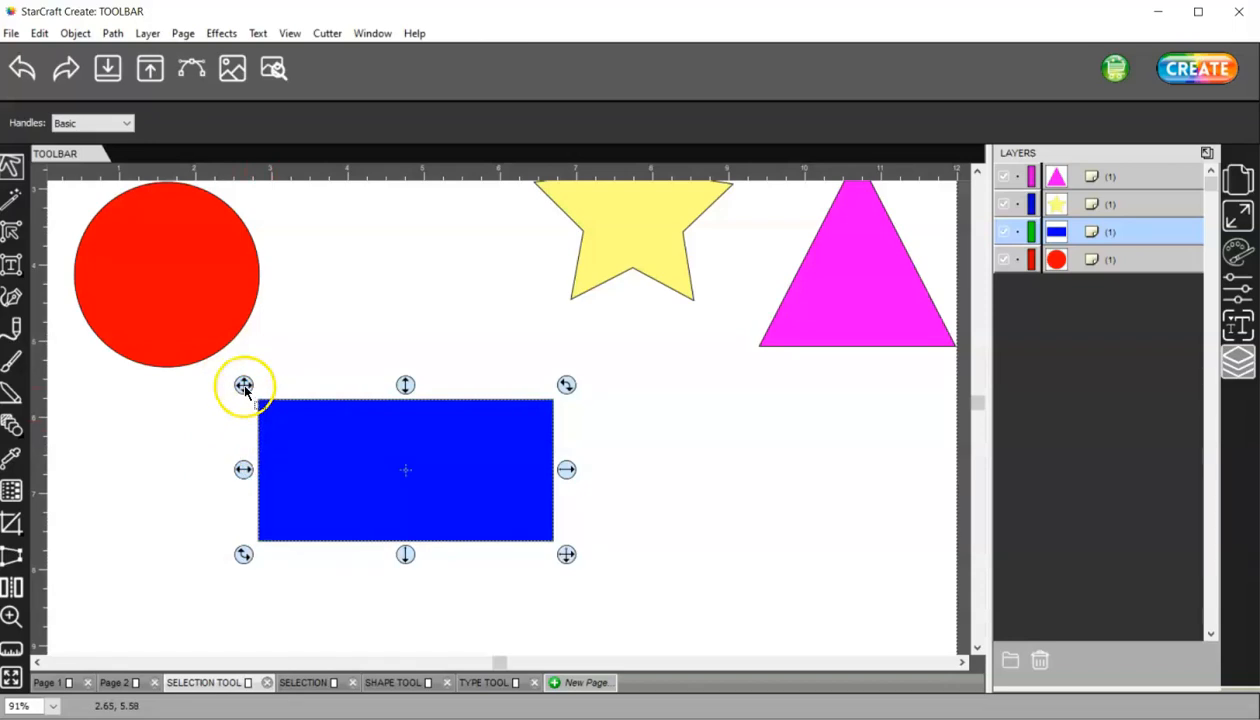
left_click_drag(244, 388, 343, 393)
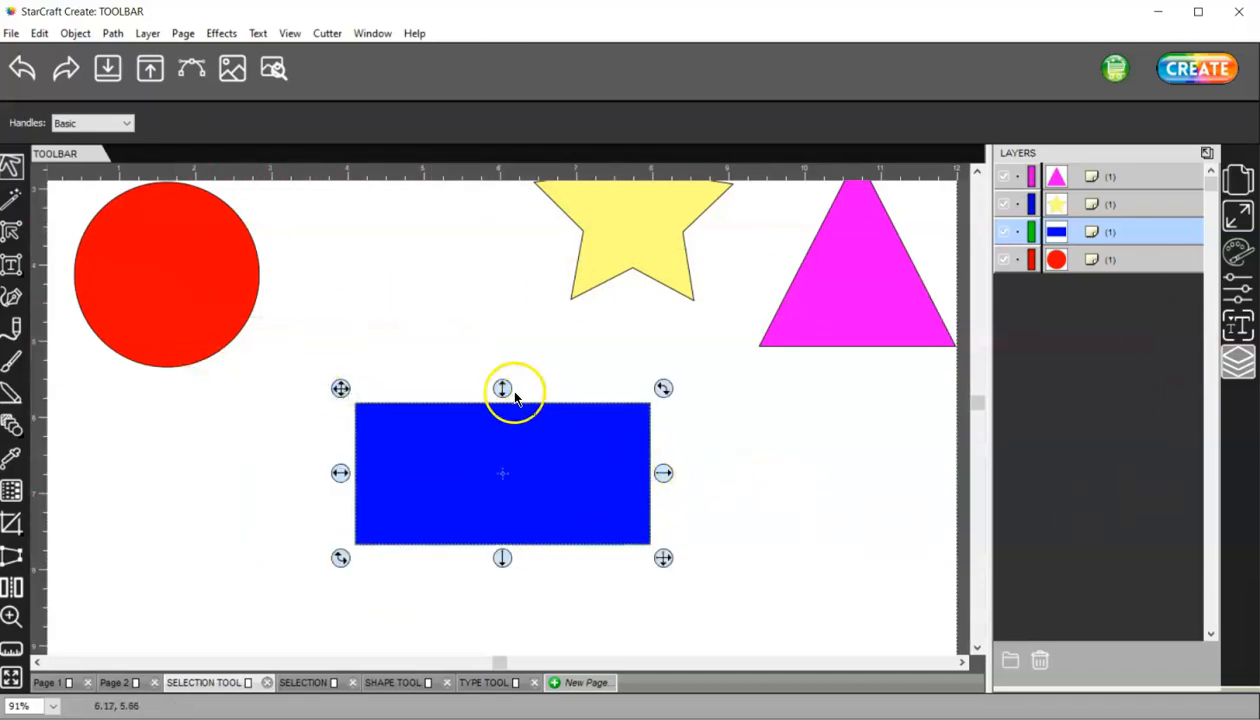
left_click_drag(502, 389, 467, 399)
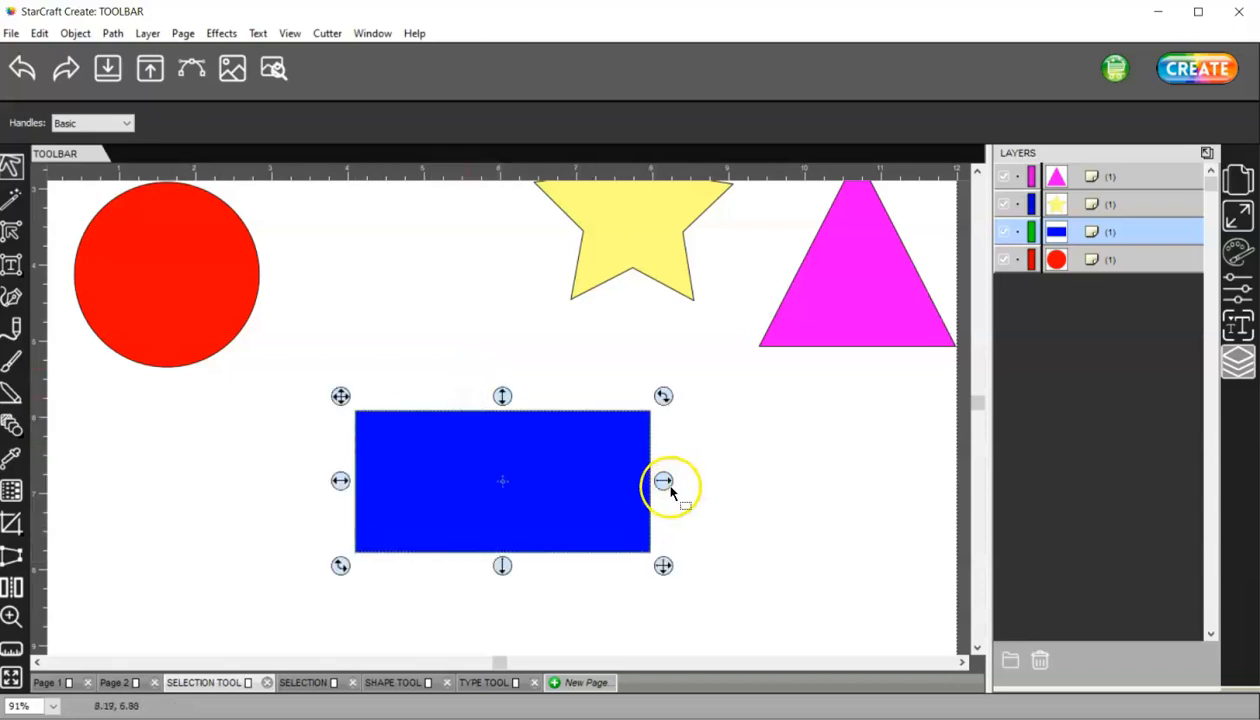
- Narrow the blue rectangle into a square about 1.86 in wide and rotate it 180° with constrained rotation
left_click_drag(664, 481, 511, 485)
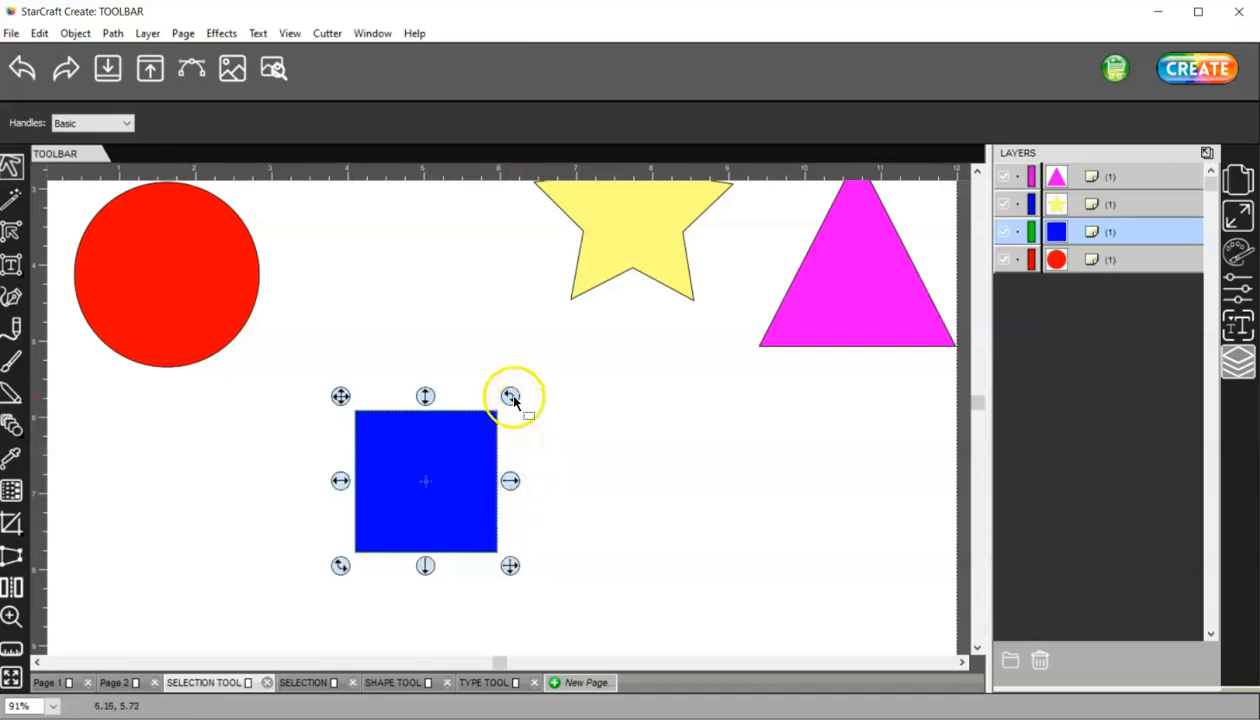
left_click_drag(510, 398, 489, 546)
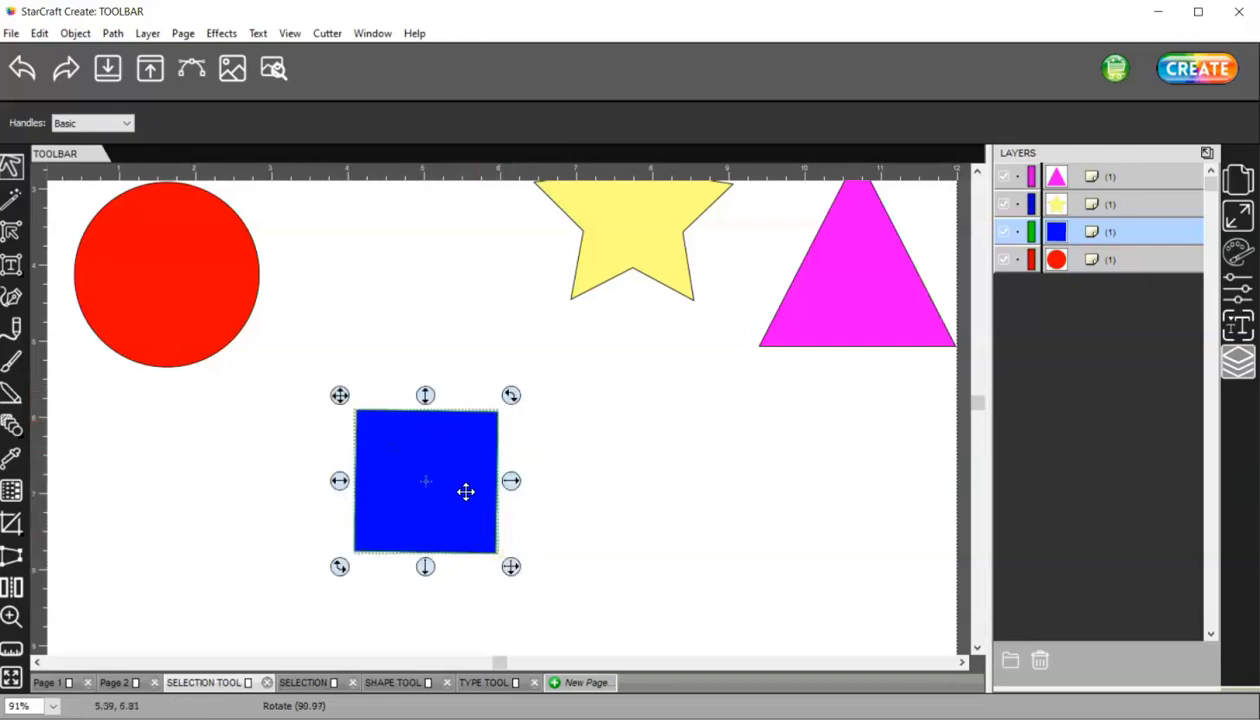
left_click(24, 70)
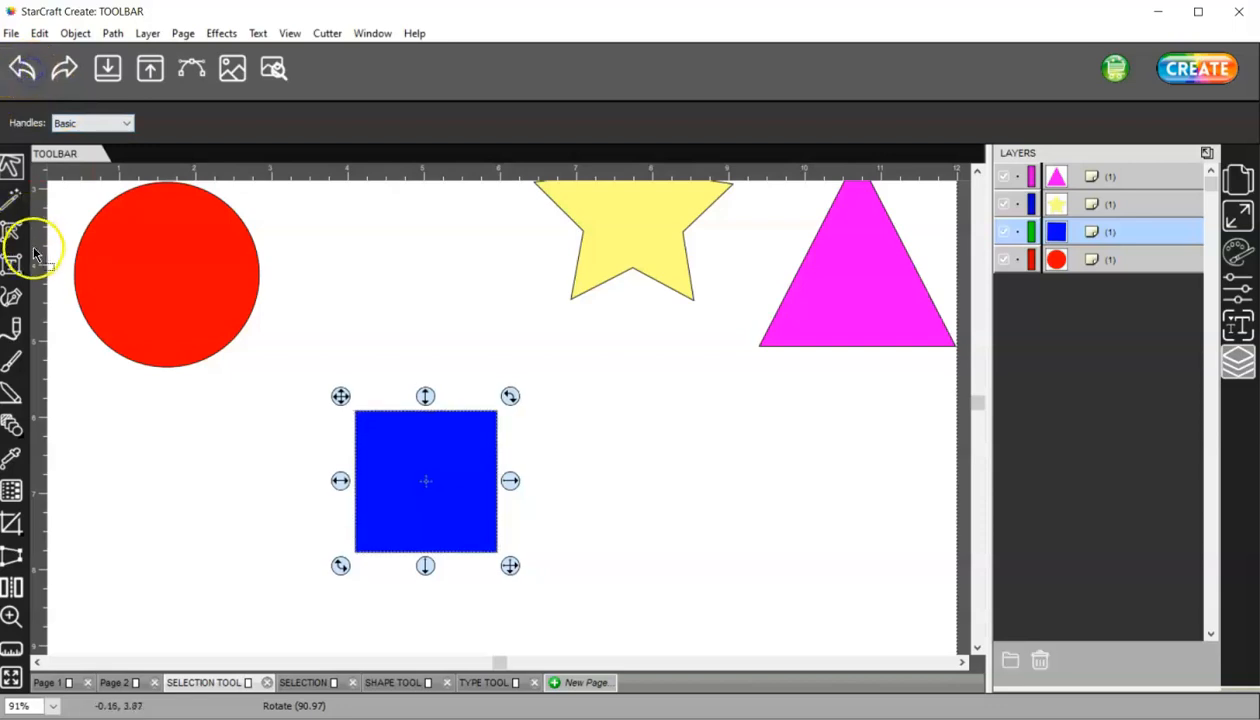
left_click(438, 538)
left_click_drag(510, 567, 363, 534)
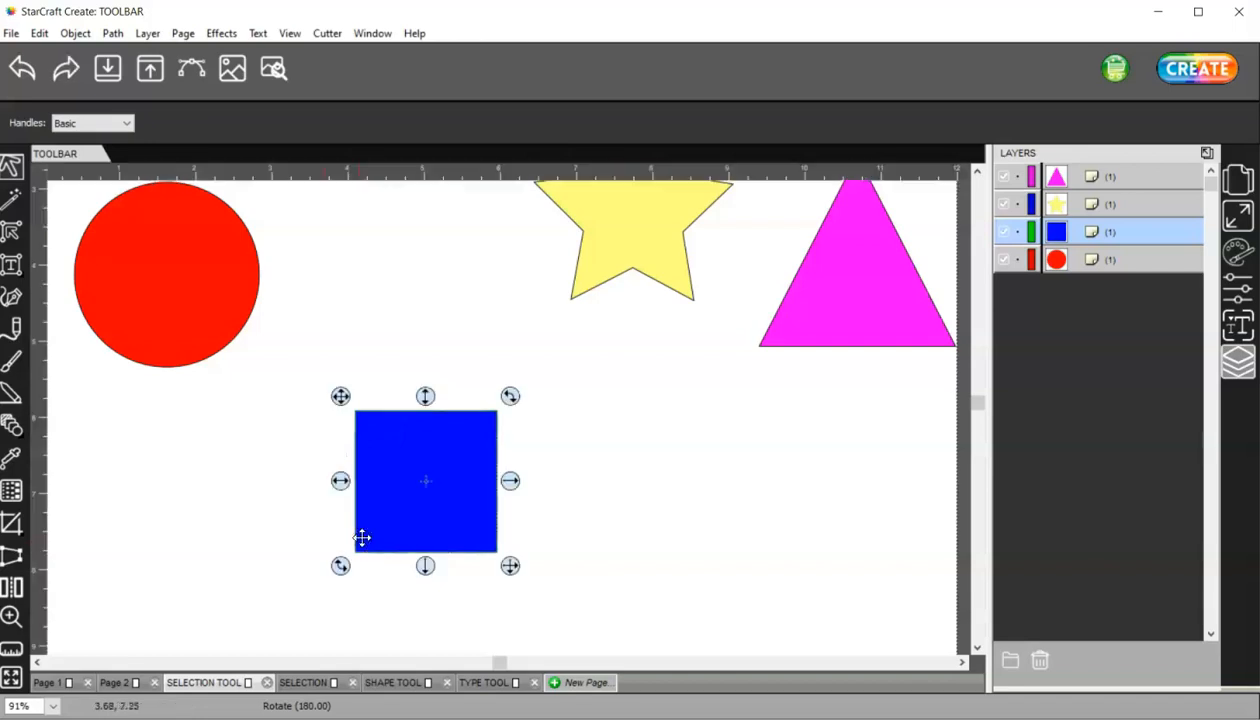
- Set the Constrain Angle in the editing preferences to 45 degrees and apply it
left_click(40, 33)
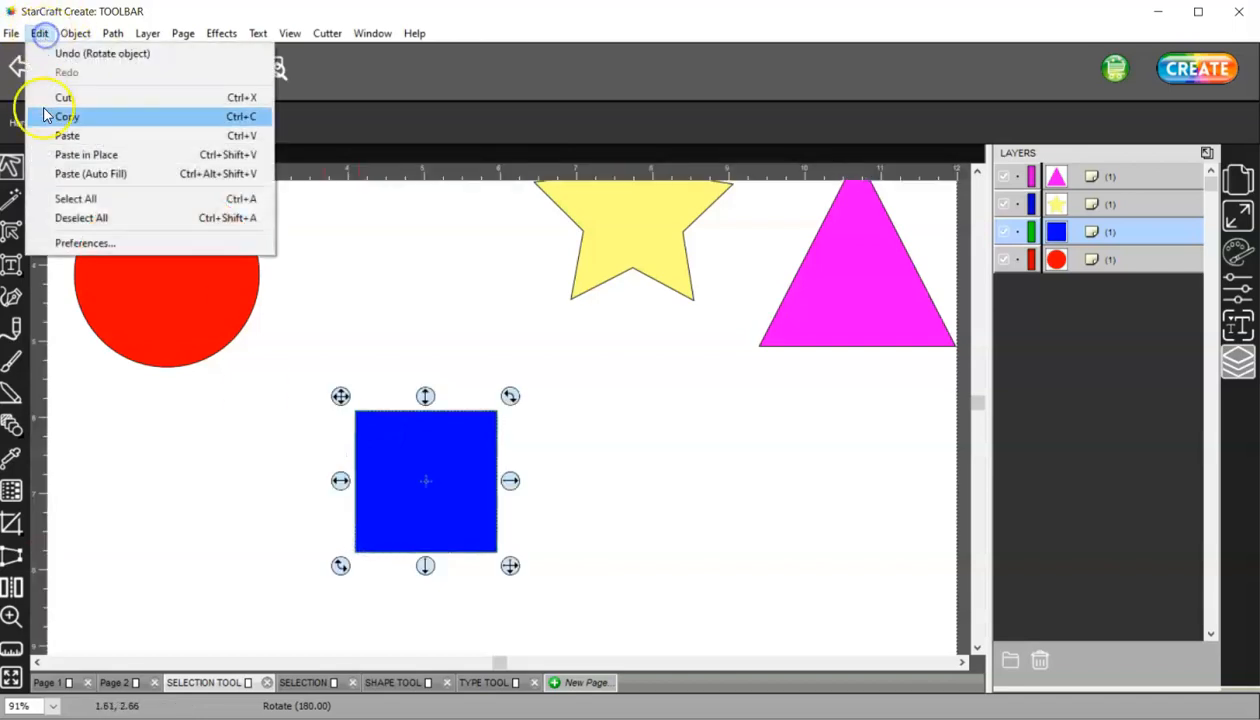
left_click(100, 245)
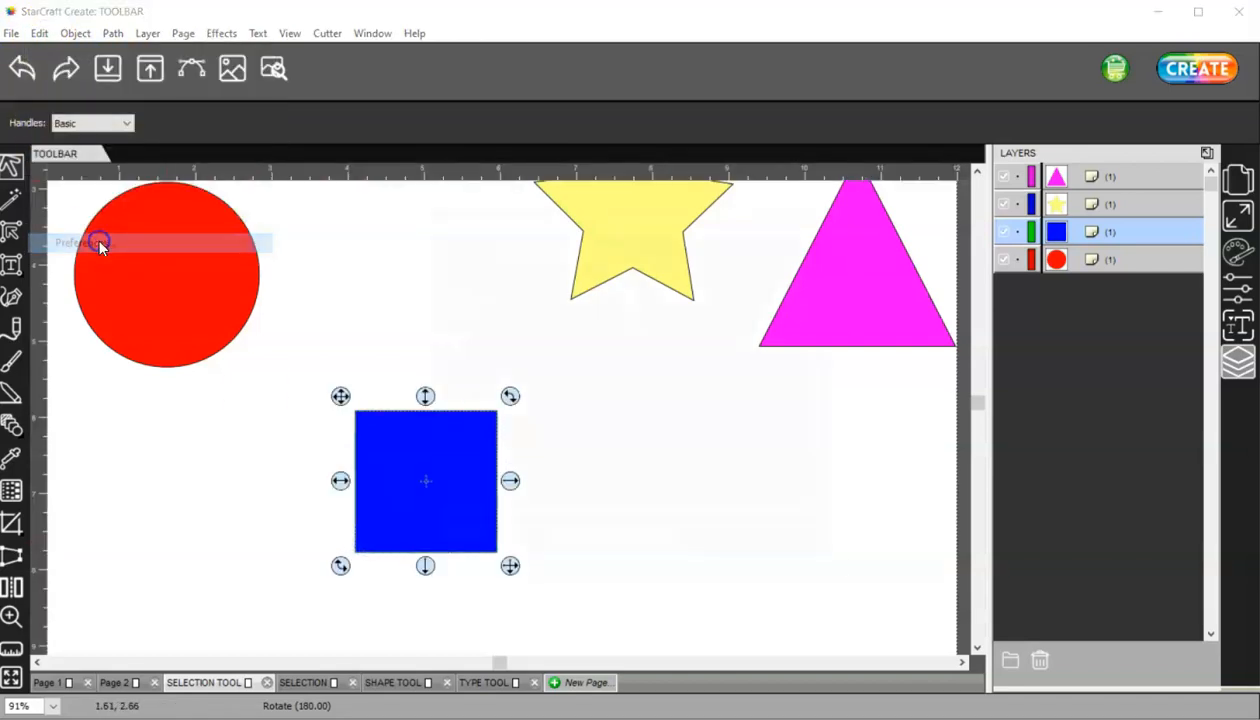
left_click(490, 222)
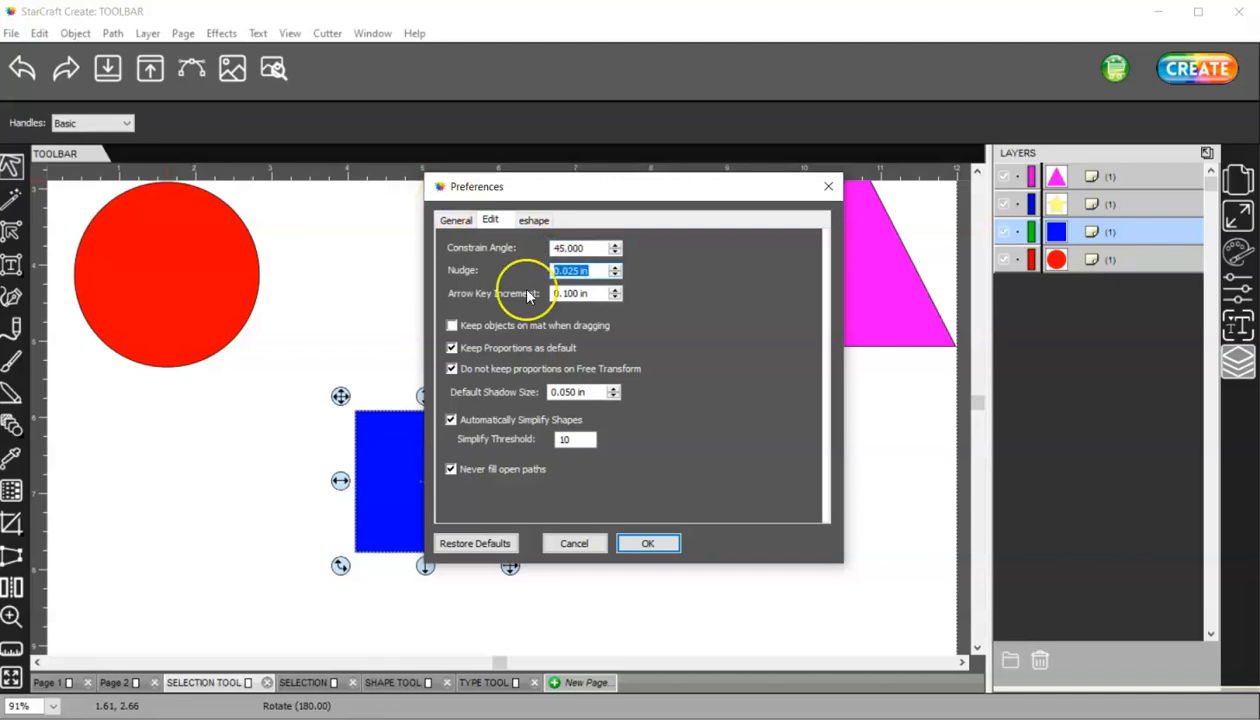
left_click(645, 543)
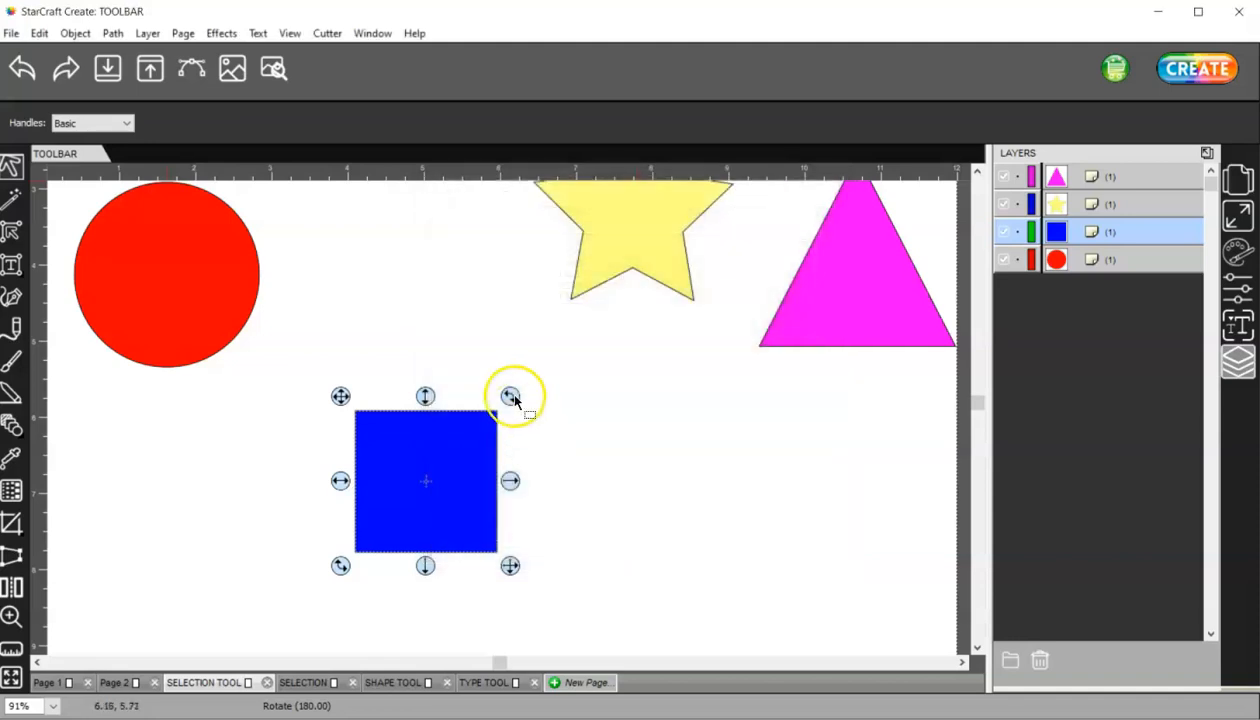
- Rotate the blue square through a full turn in 45° increments, back to its starting orientation
left_click_drag(510, 397, 521, 476)
left_click_drag(518, 525, 334, 535)
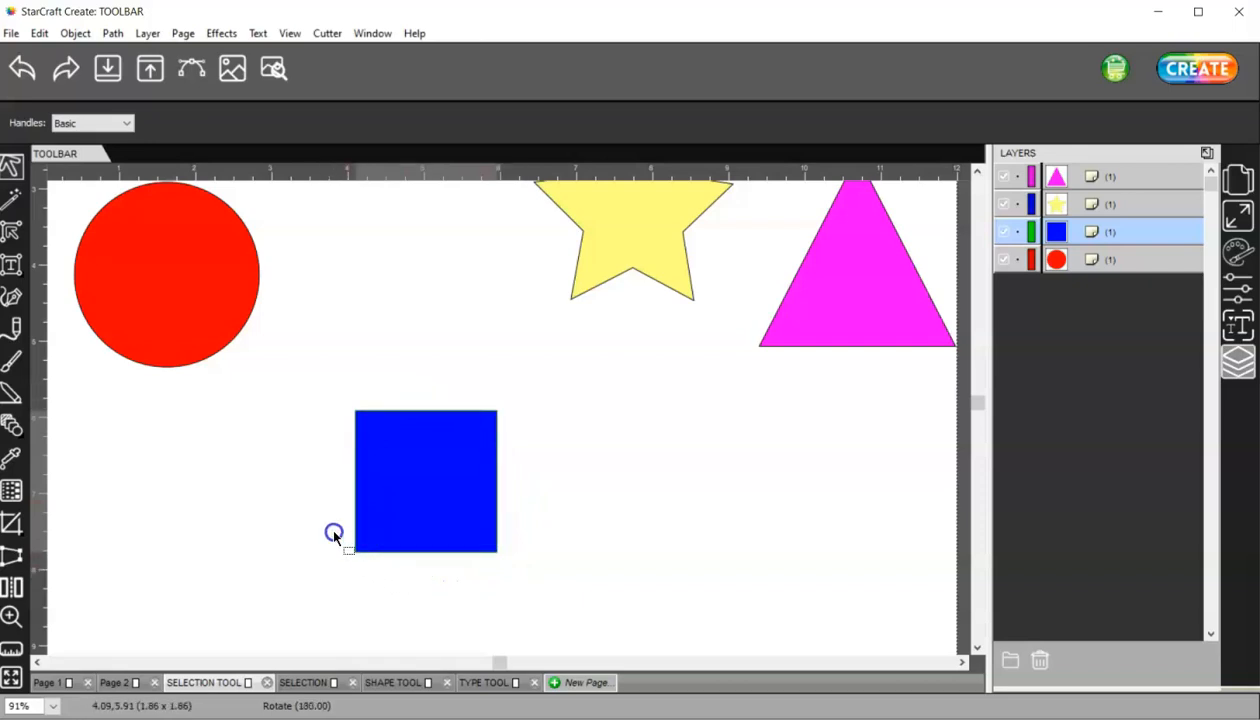
left_click_drag(312, 393, 328, 368)
left_click(437, 366)
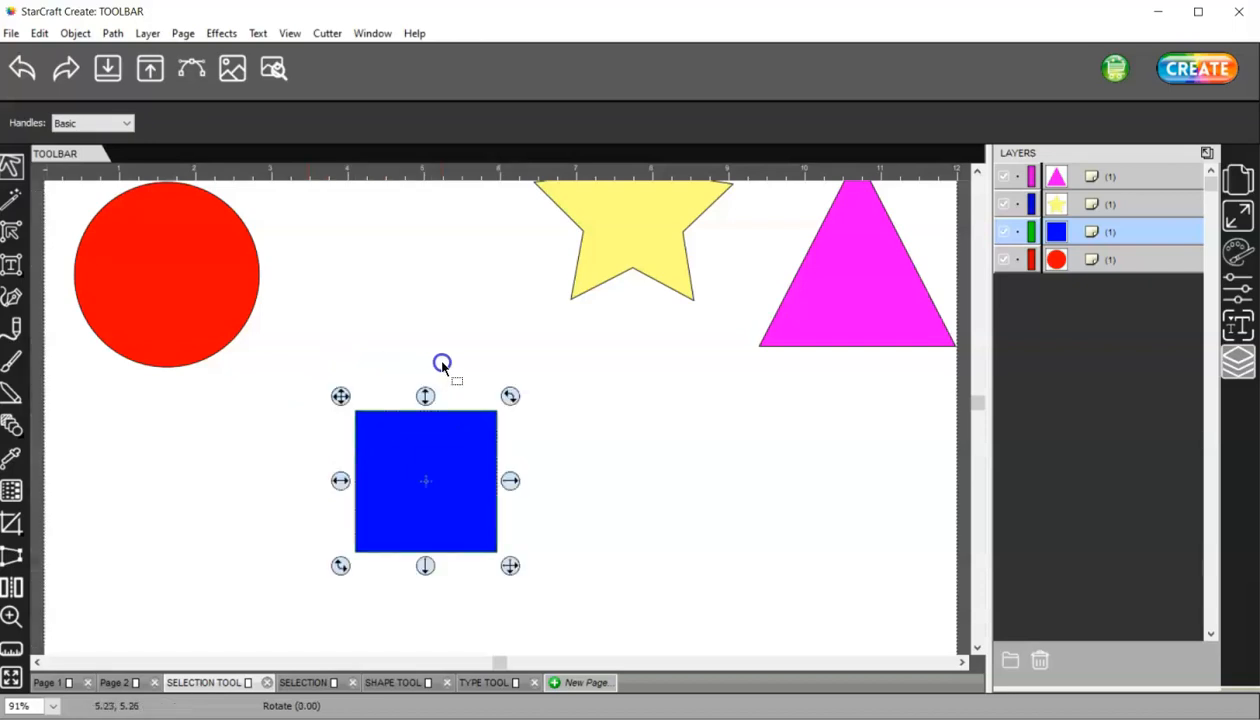
- Set the Constrain Angle in the editing preferences to 15 degrees and apply it
left_click(39, 33)
left_click(133, 246)
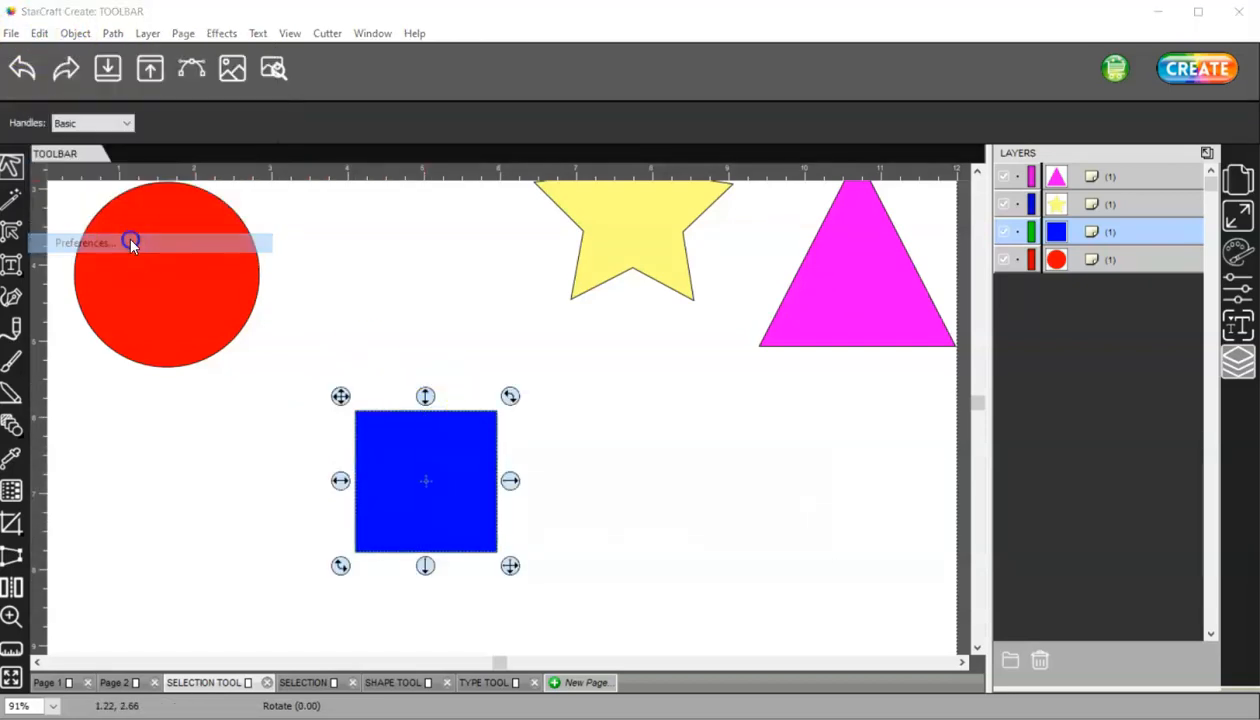
left_click(491, 220)
left_click(553, 249)
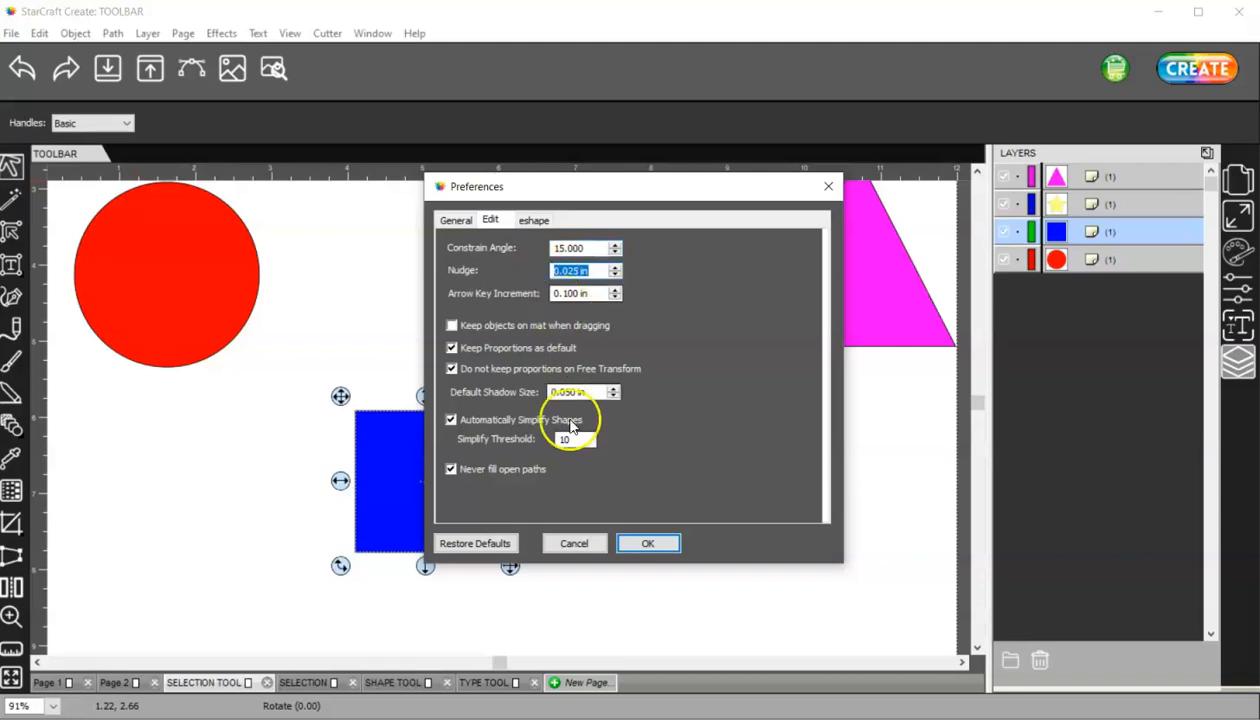
left_click(647, 543)
- Move the blue square up and to the right, and stretch it larger using the Advanced handle style
left_click_drag(456, 475, 483, 426)
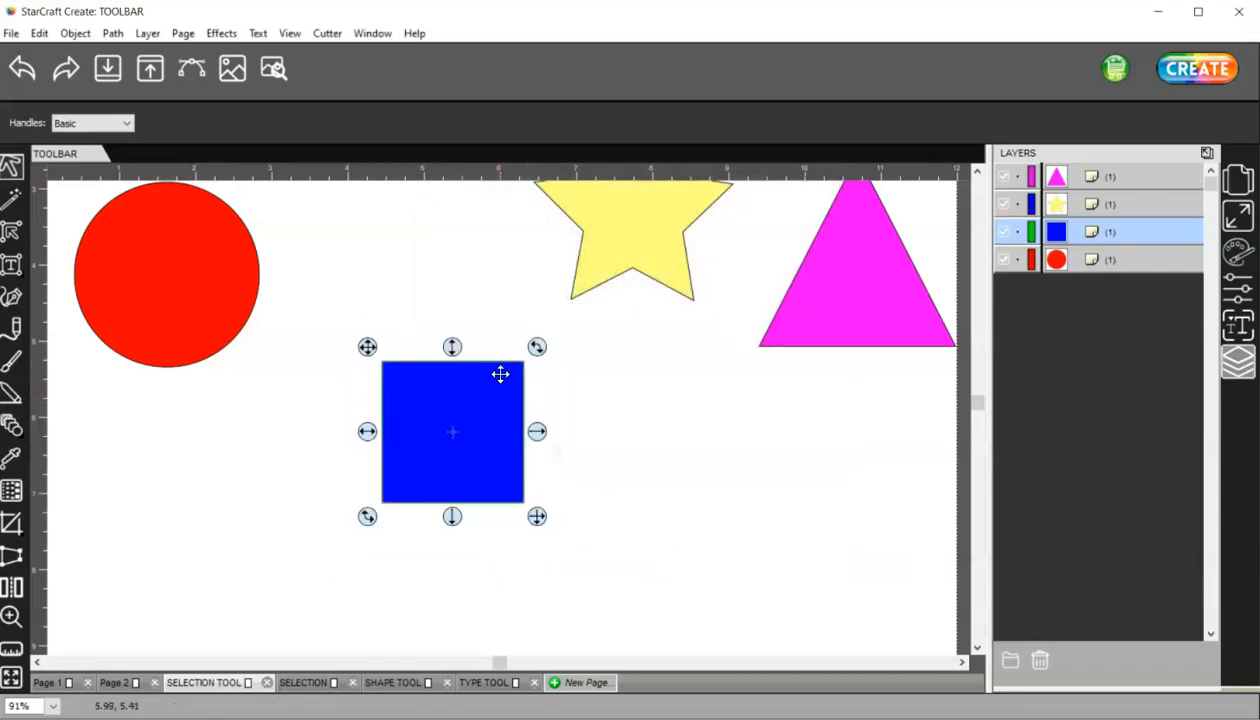
scroll(498, 309, "up", 1)
scroll(485, 330, "up", 3, "ctrl")
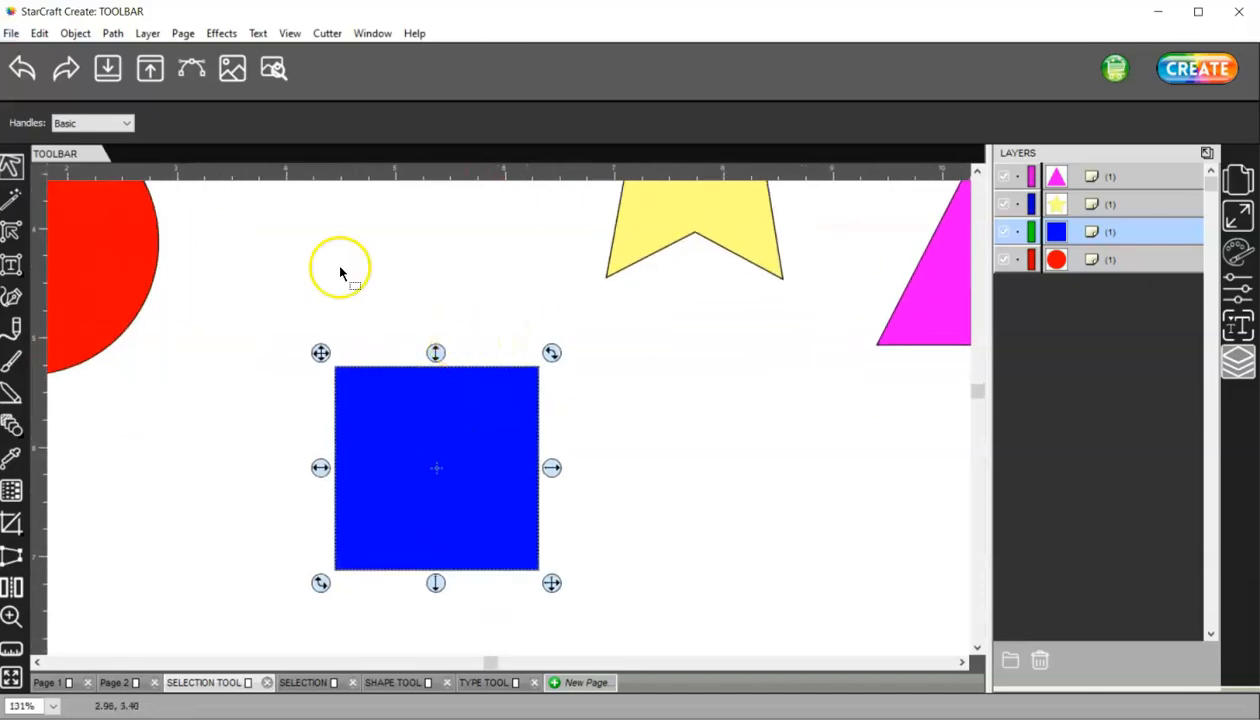
left_click(62, 123)
left_click(75, 147)
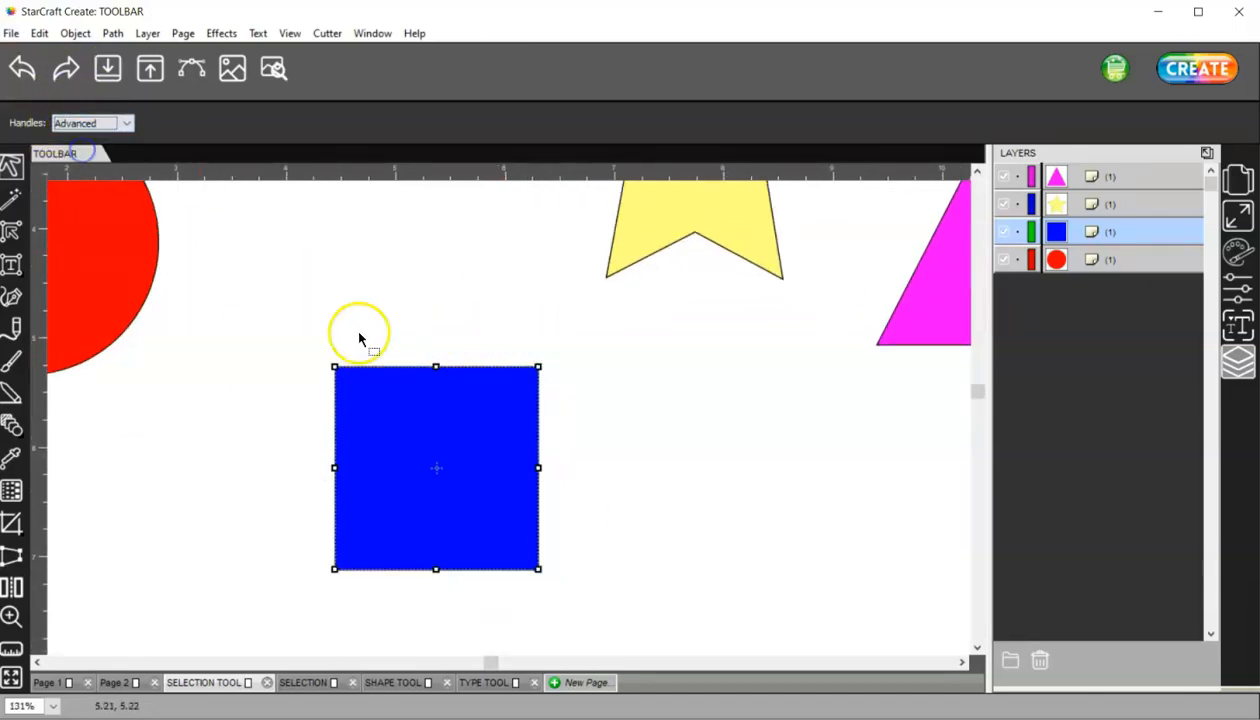
left_click_drag(436, 367, 430, 279)
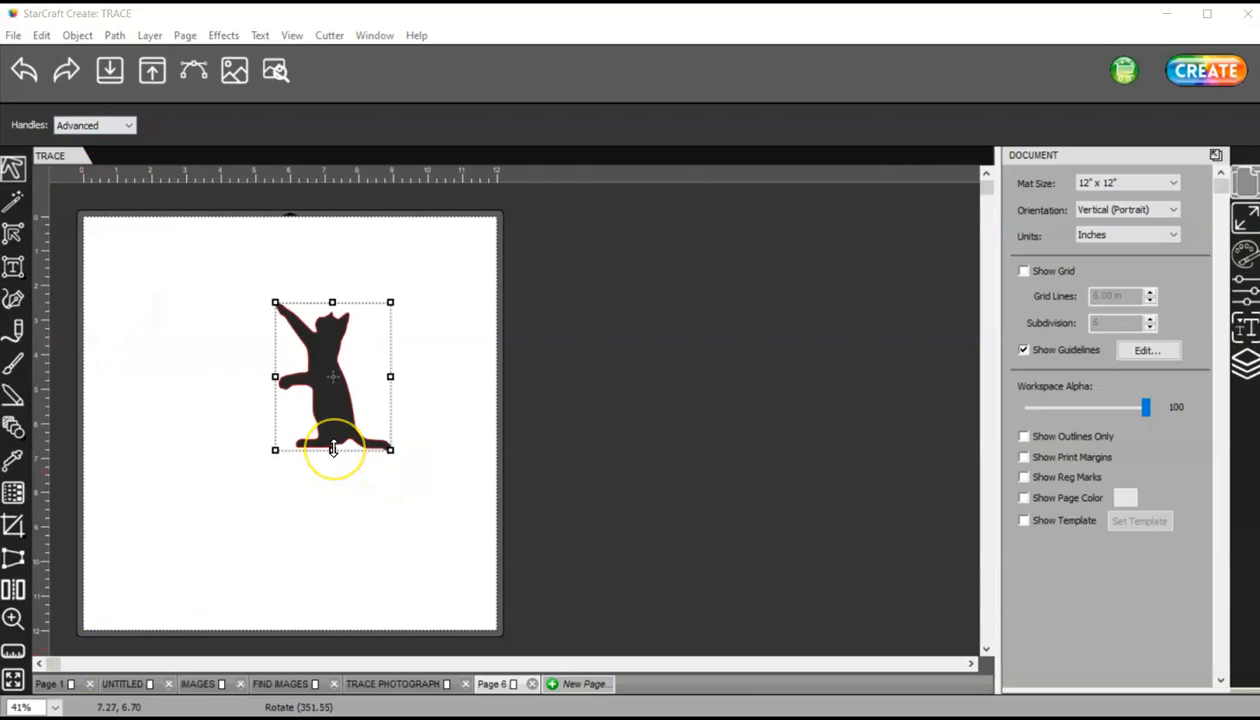
- In the TRACE document, skew the black cat silhouette horizontally so its head leans left, and undo the skew
left_click(333, 449)
left_click(105, 123)
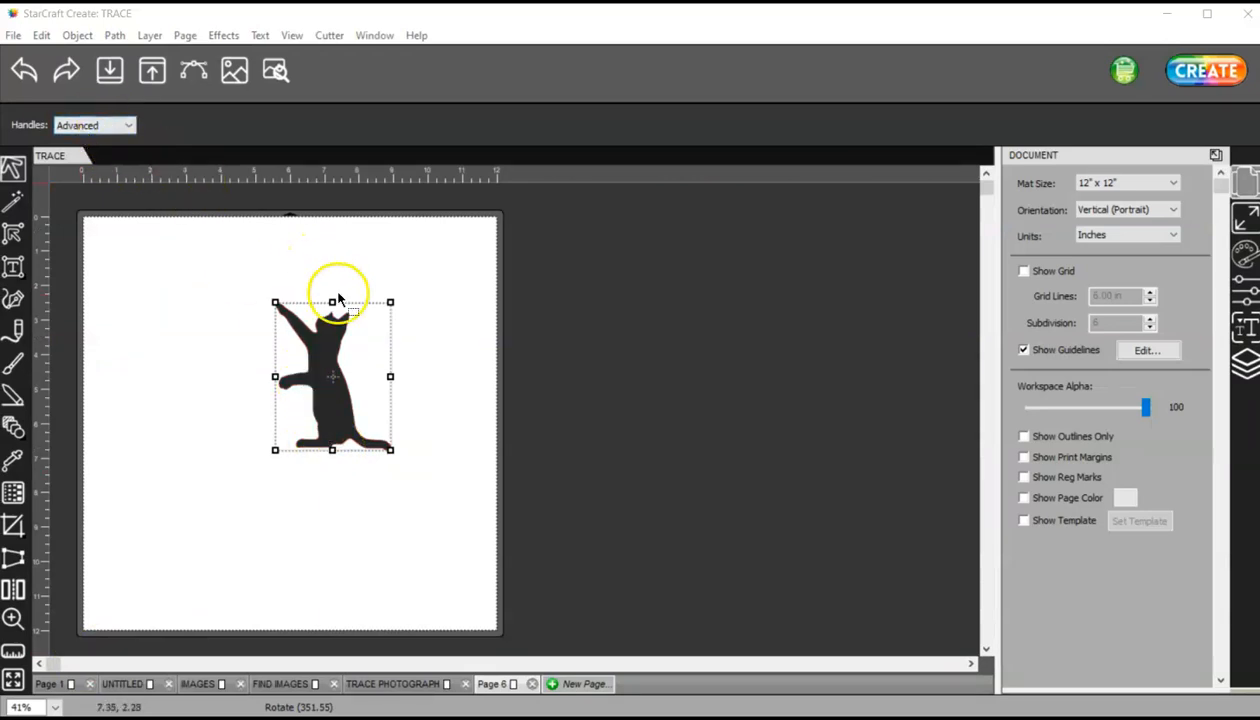
left_click(14, 617)
left_click_drag(237, 259, 442, 492)
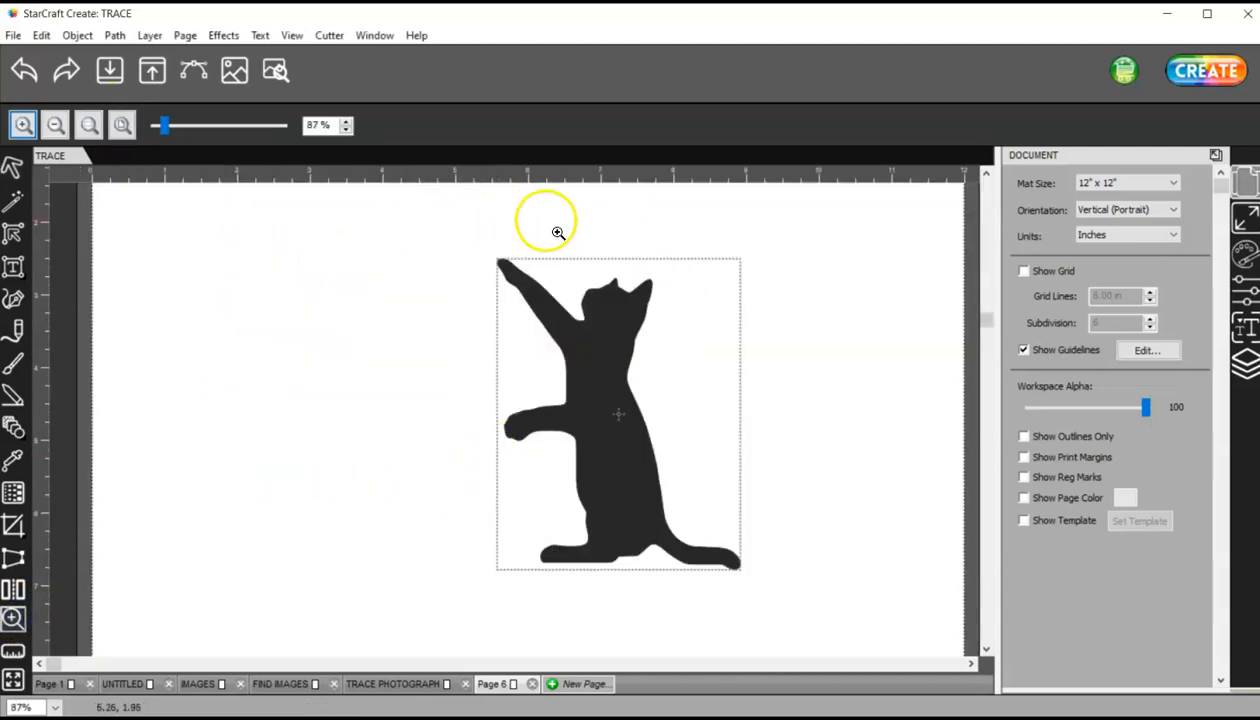
left_click(12, 167)
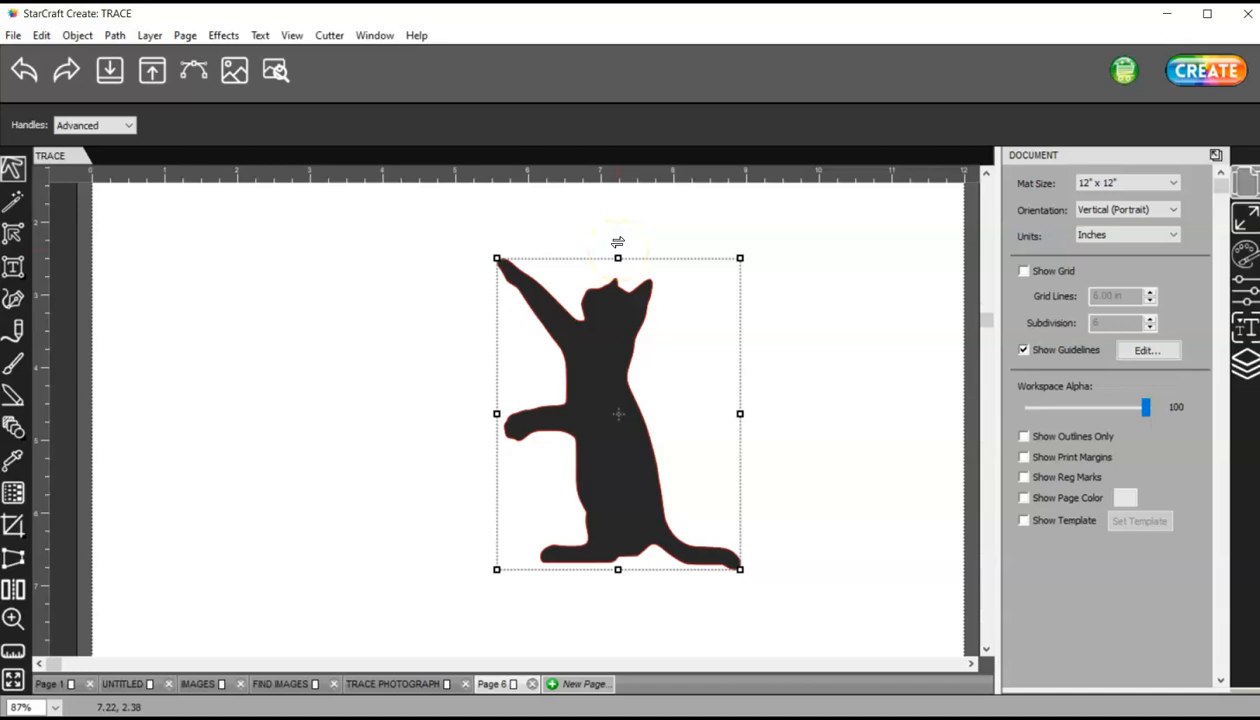
left_click_drag(618, 242, 538, 250)
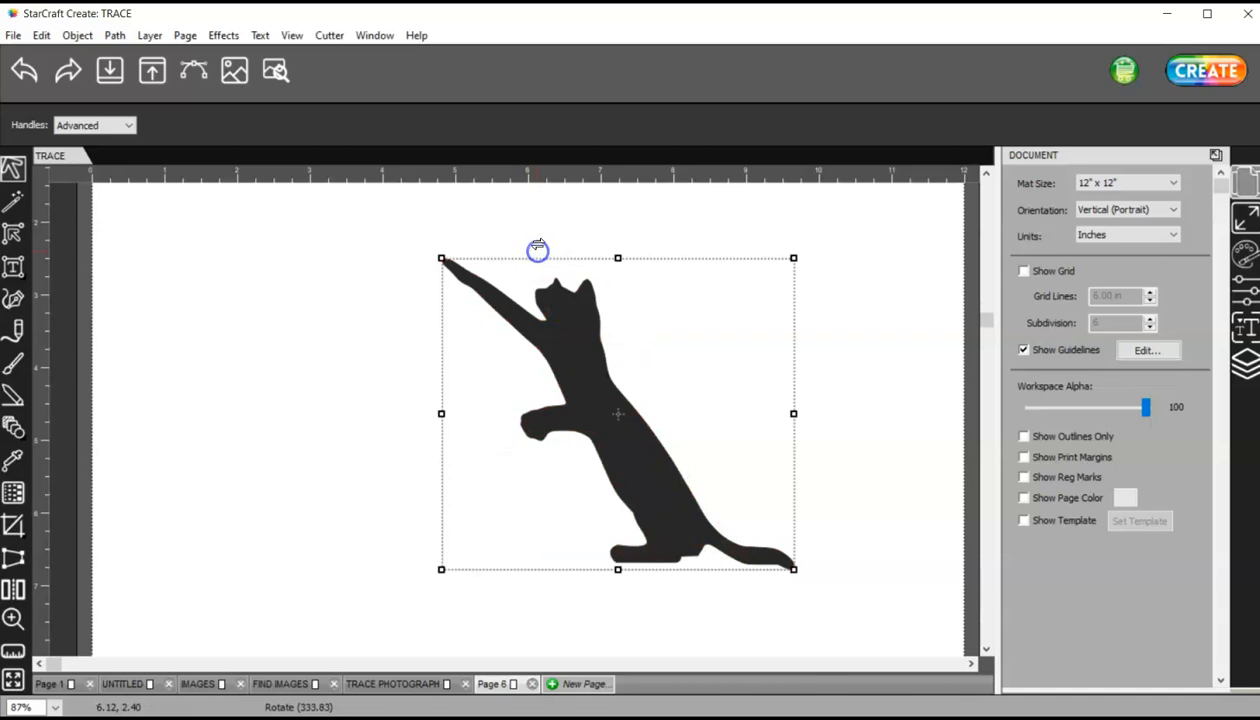
left_click(24, 70)
- Skew the cat silhouette horizontally to the right and slightly vertically from its left side, undoing each skew
left_click_drag(613, 248, 731, 252)
left_click(24, 72)
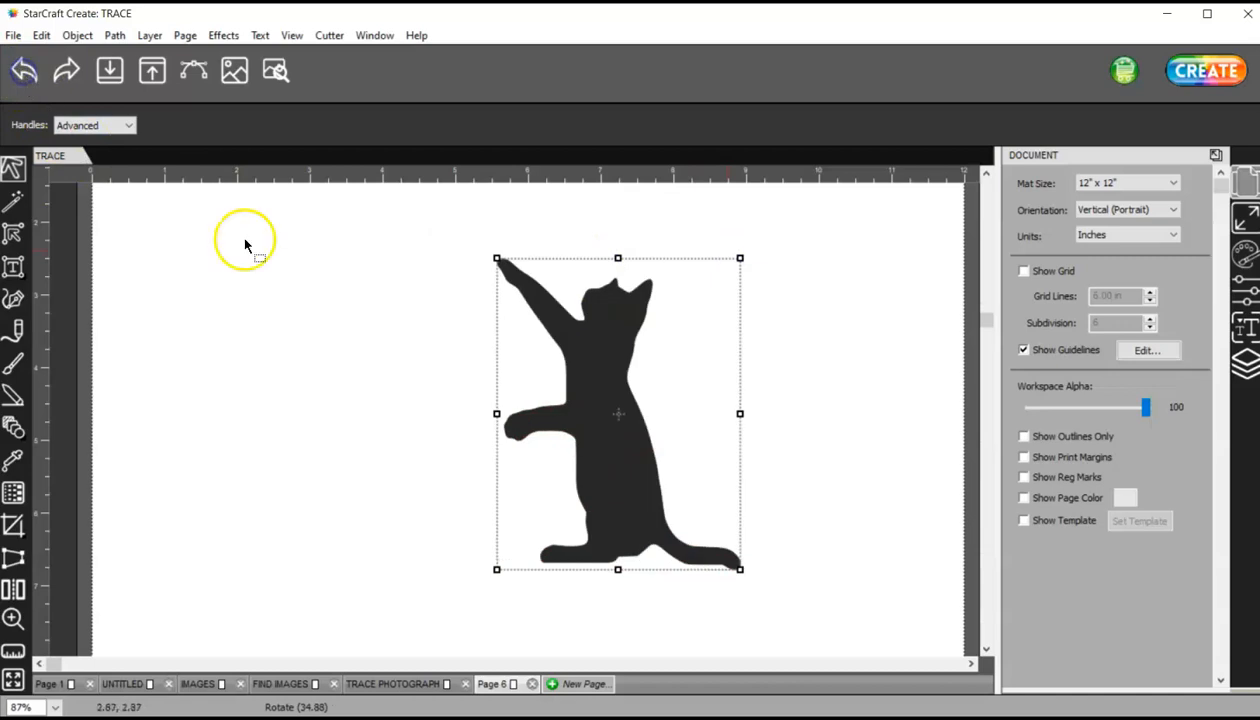
left_click_drag(485, 415, 489, 441)
left_click(24, 72)
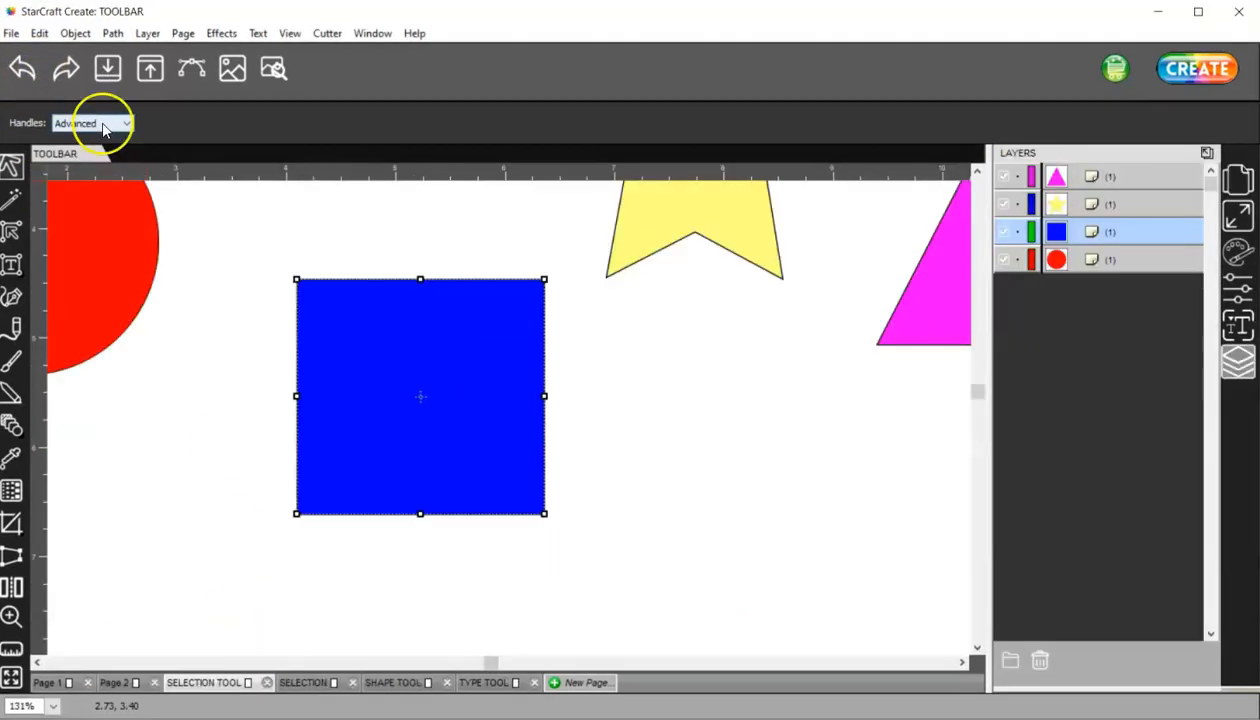
- In the TOOLBAR document, set the blue shape's handle style back to Basic
left_click(103, 124)
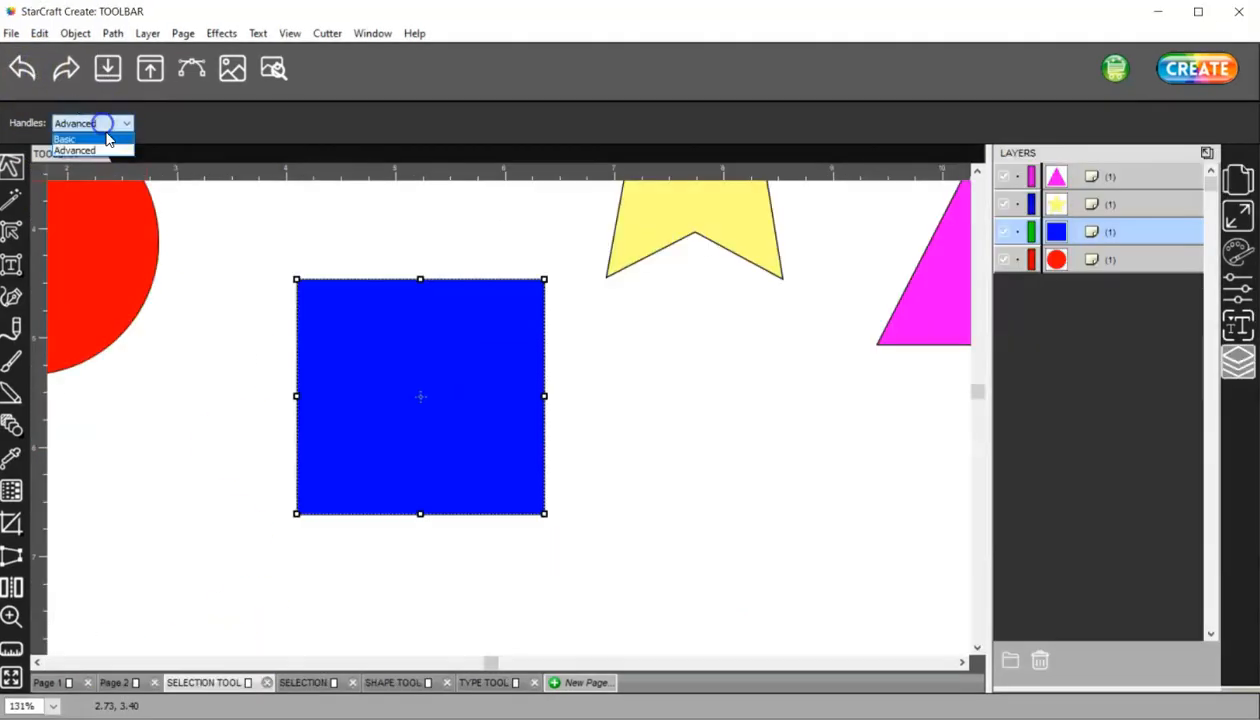
left_click(106, 139)
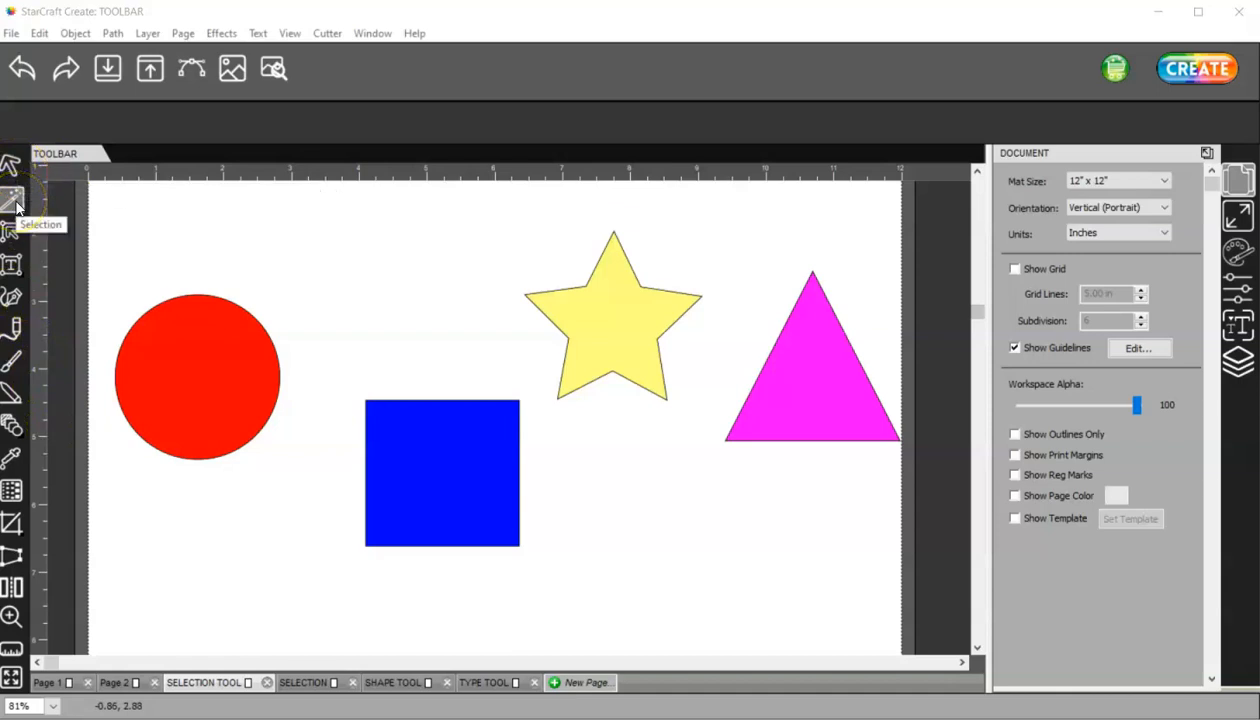
- On the SELECTION page, show outlines only and paint two thin 0.050 in brush strokes just inside the rectangle's upper edge
left_click(305, 682)
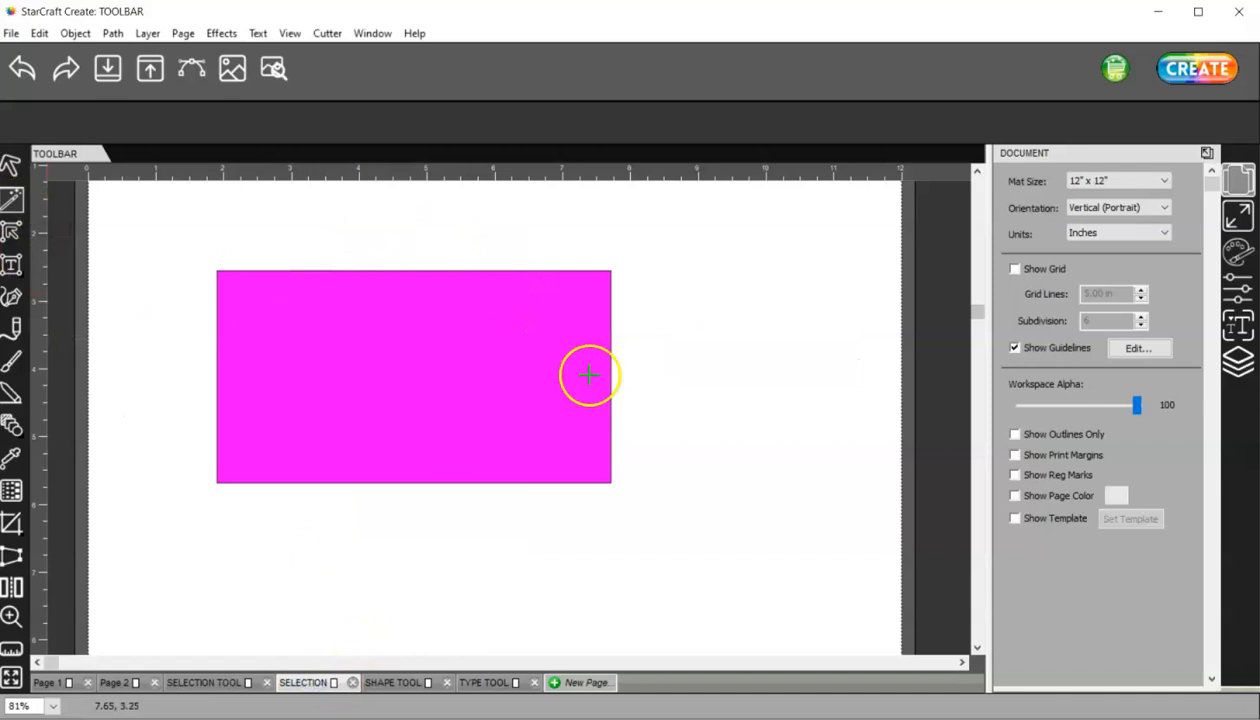
left_click(1015, 434)
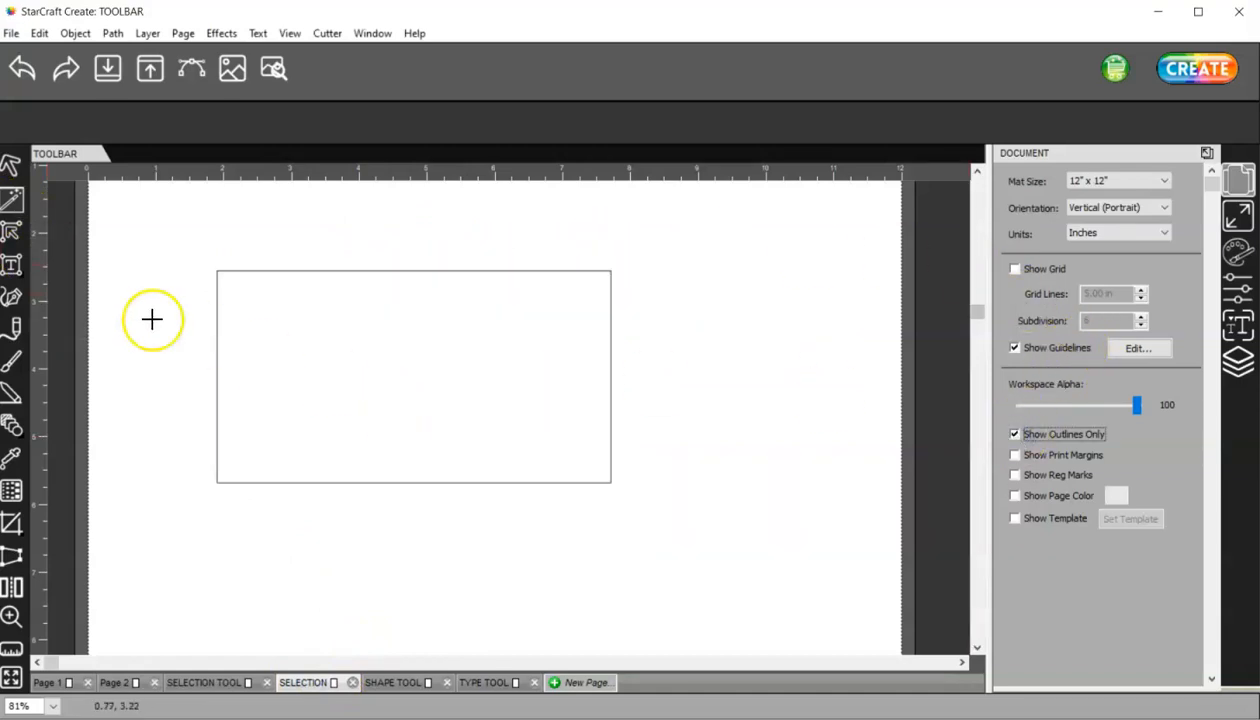
left_click(11, 360)
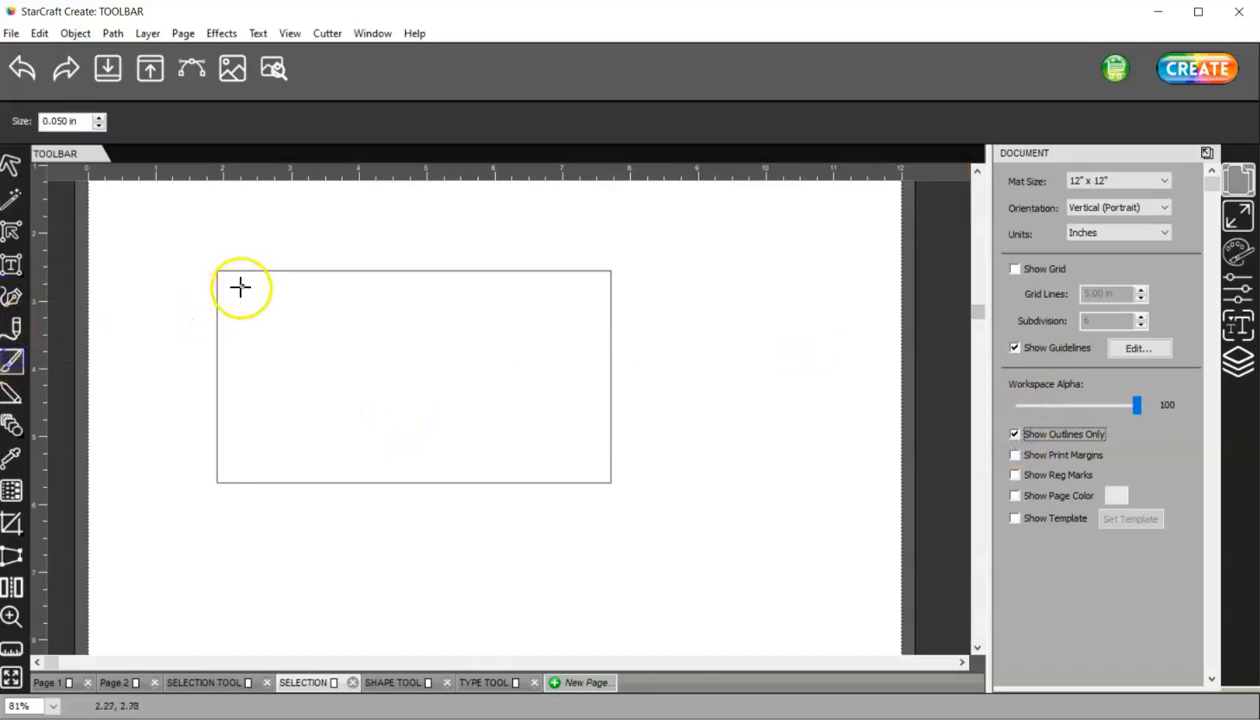
left_click_drag(241, 278, 354, 278)
left_click(358, 277)
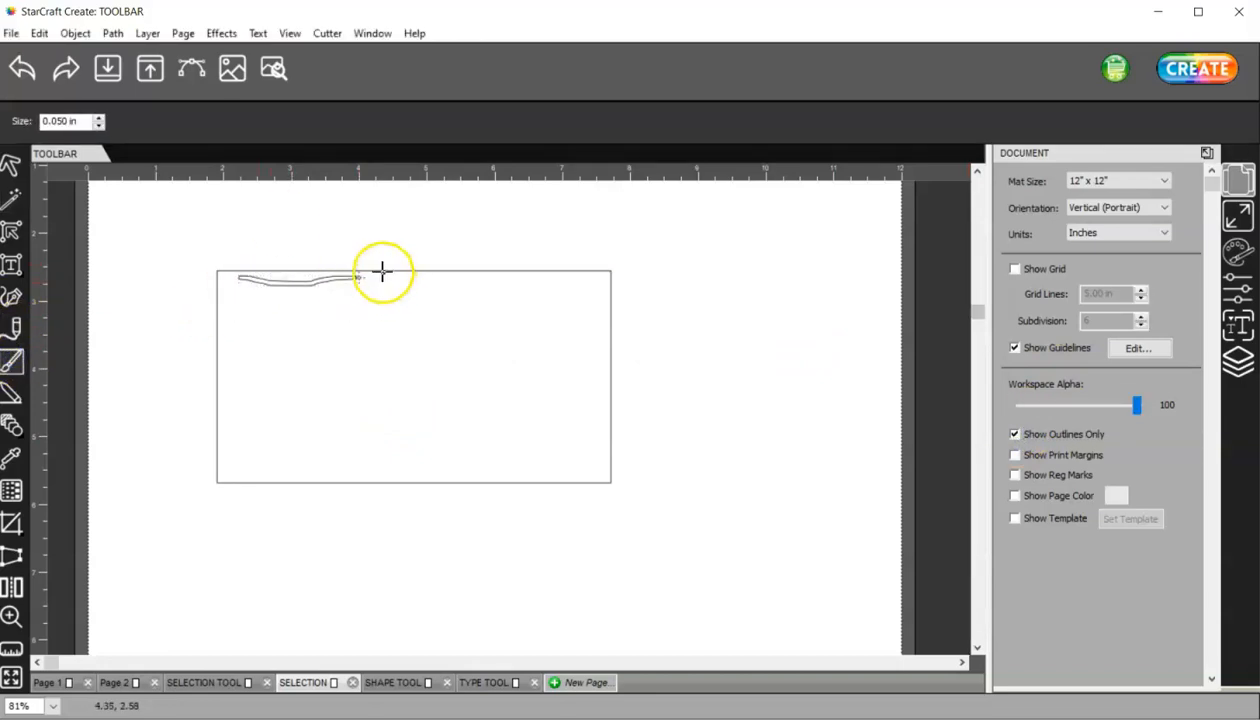
left_click_drag(386, 273, 487, 274)
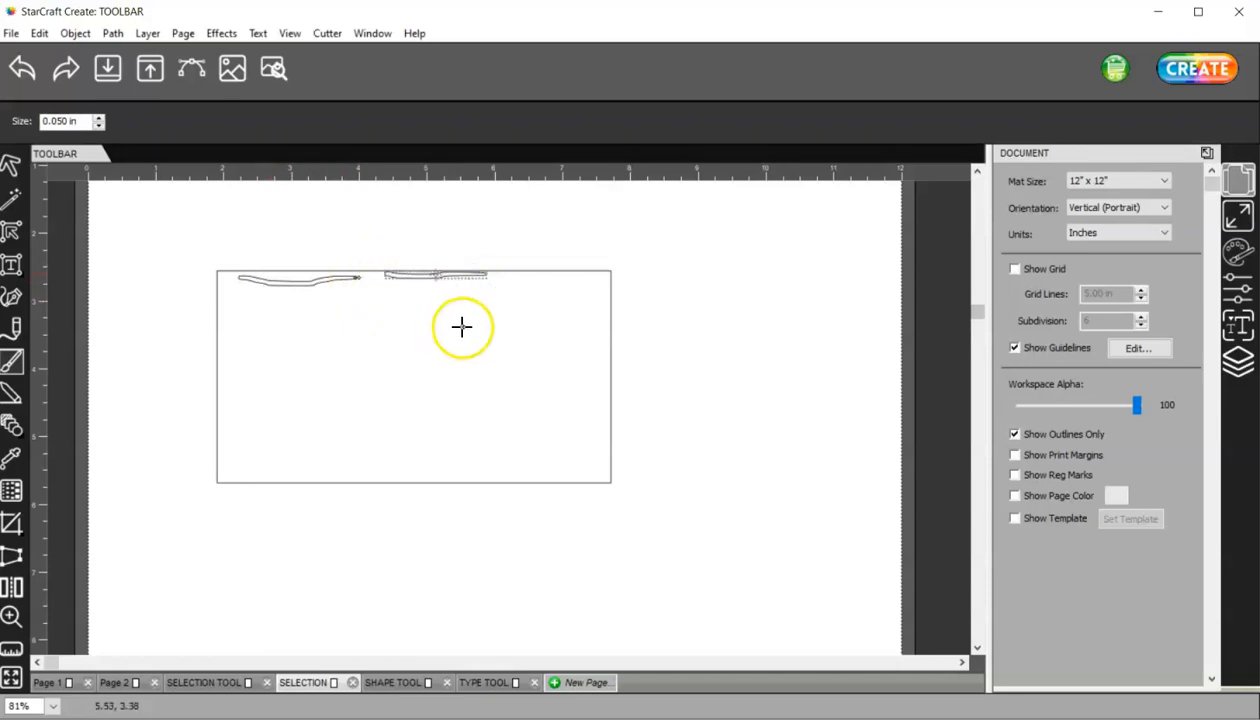
- Try to pick and delete the left brush stroke inside the rectangle, and undo the deletion
left_click(14, 165)
left_click(318, 284)
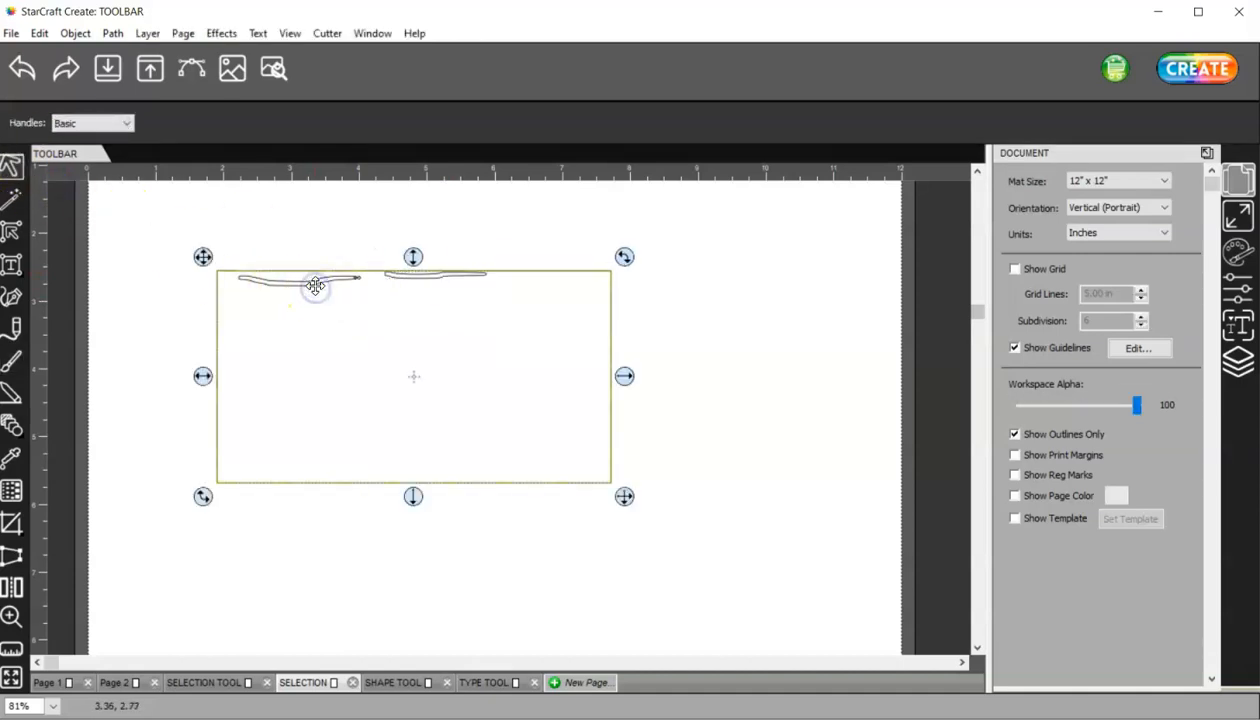
key("Delete")
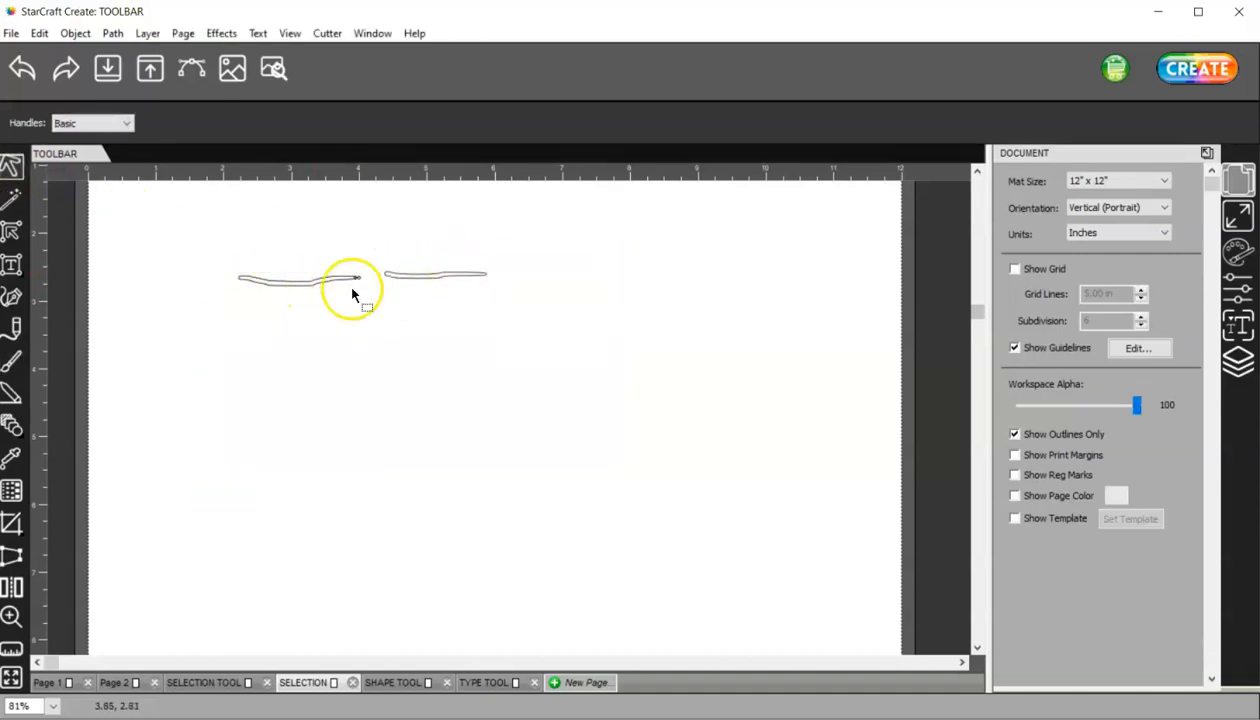
left_click(22, 67)
left_click_drag(317, 286, 247, 229)
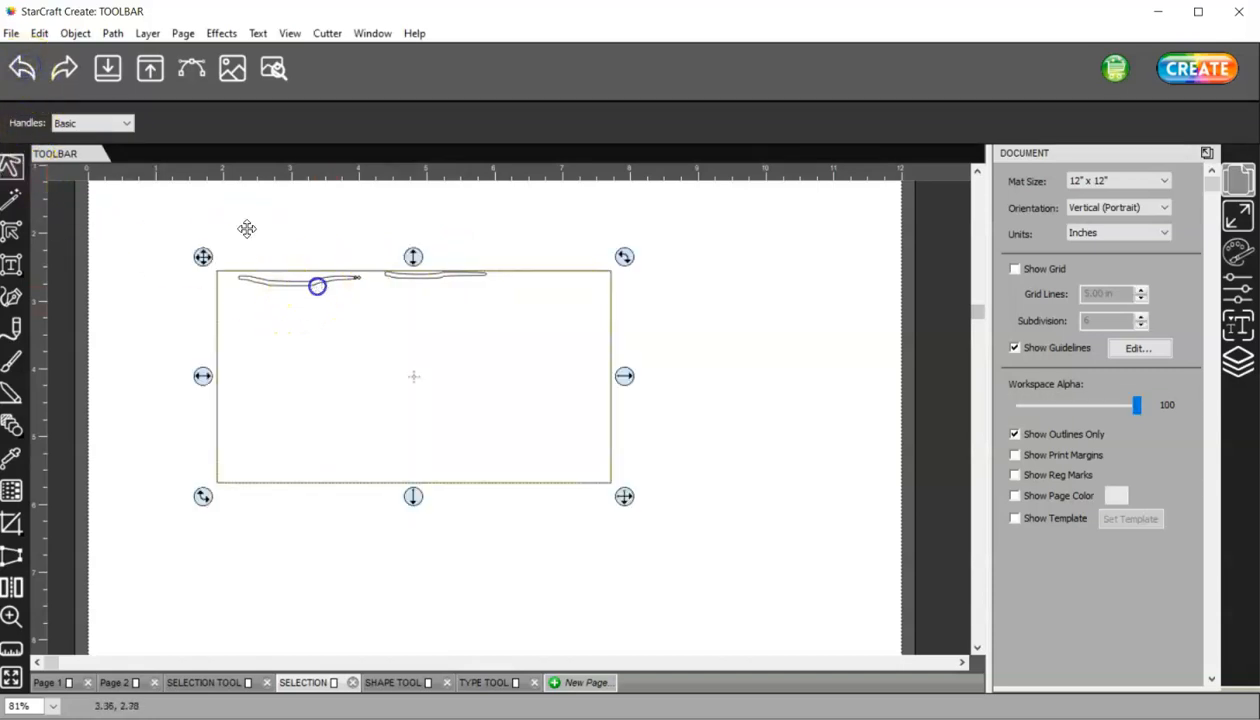
- Marquee-select only the left brush stroke inside the rectangle and delete it
left_click(11, 166)
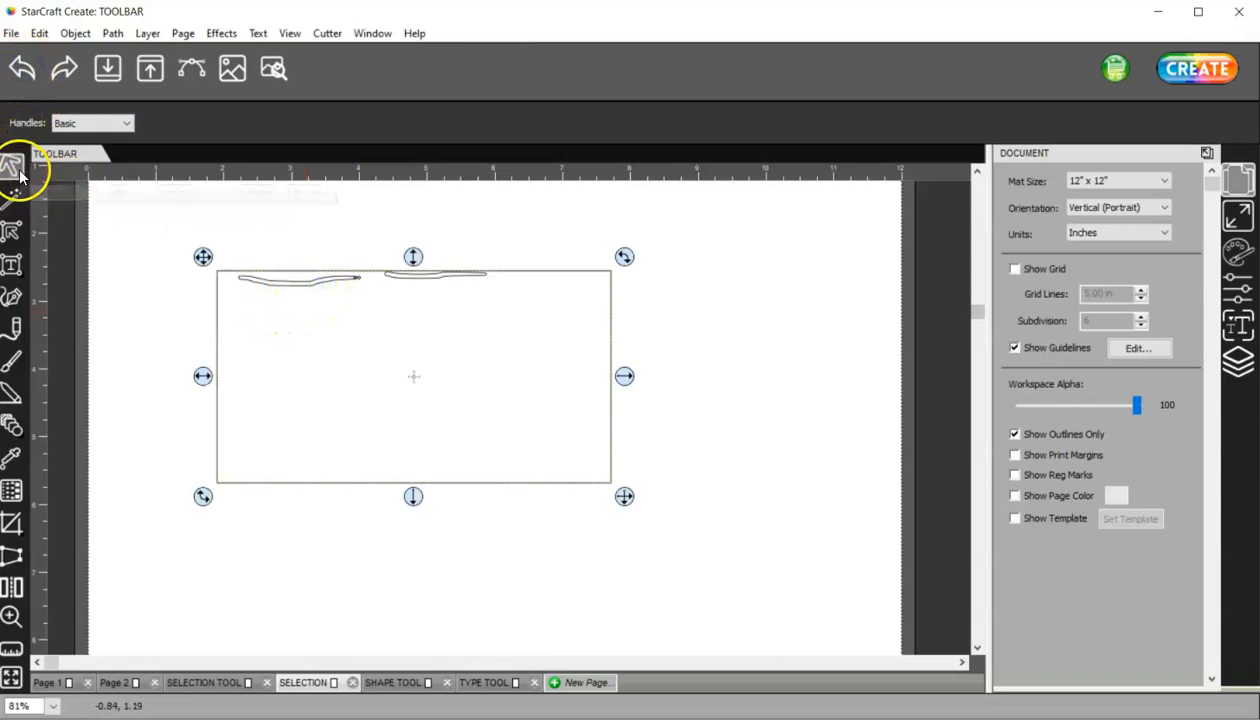
left_click(195, 261)
left_click_drag(219, 236, 382, 318)
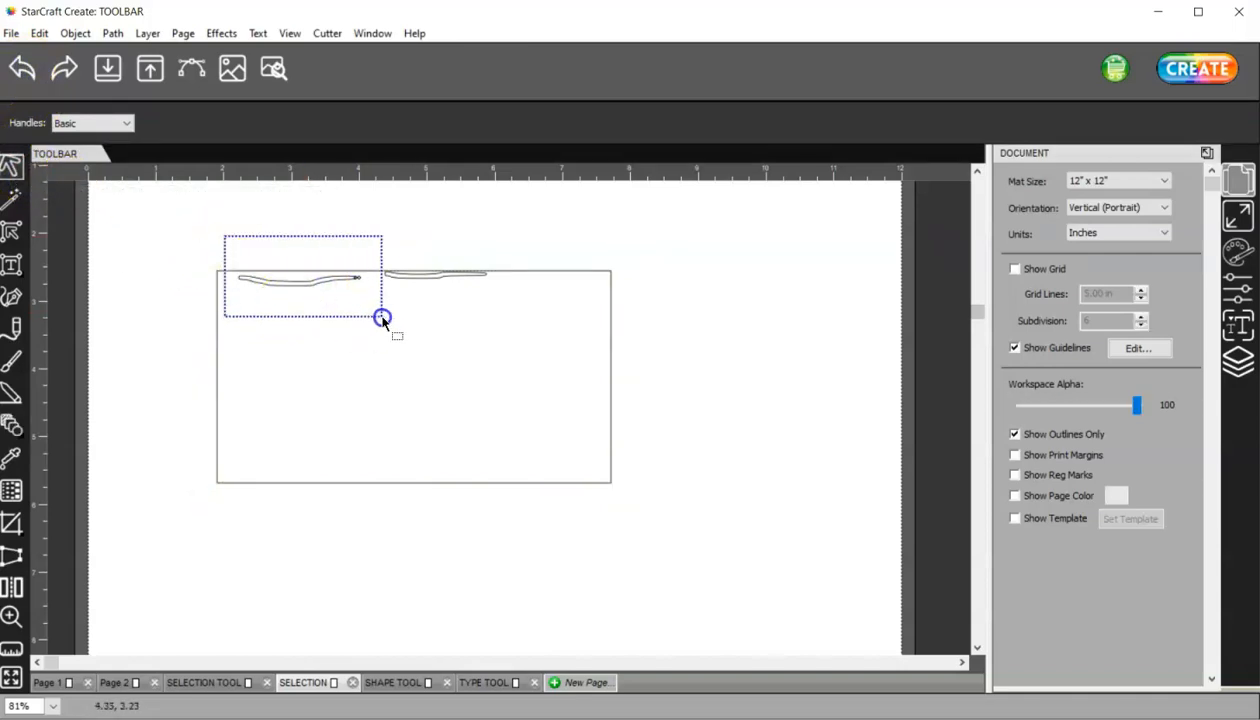
key("Delete")
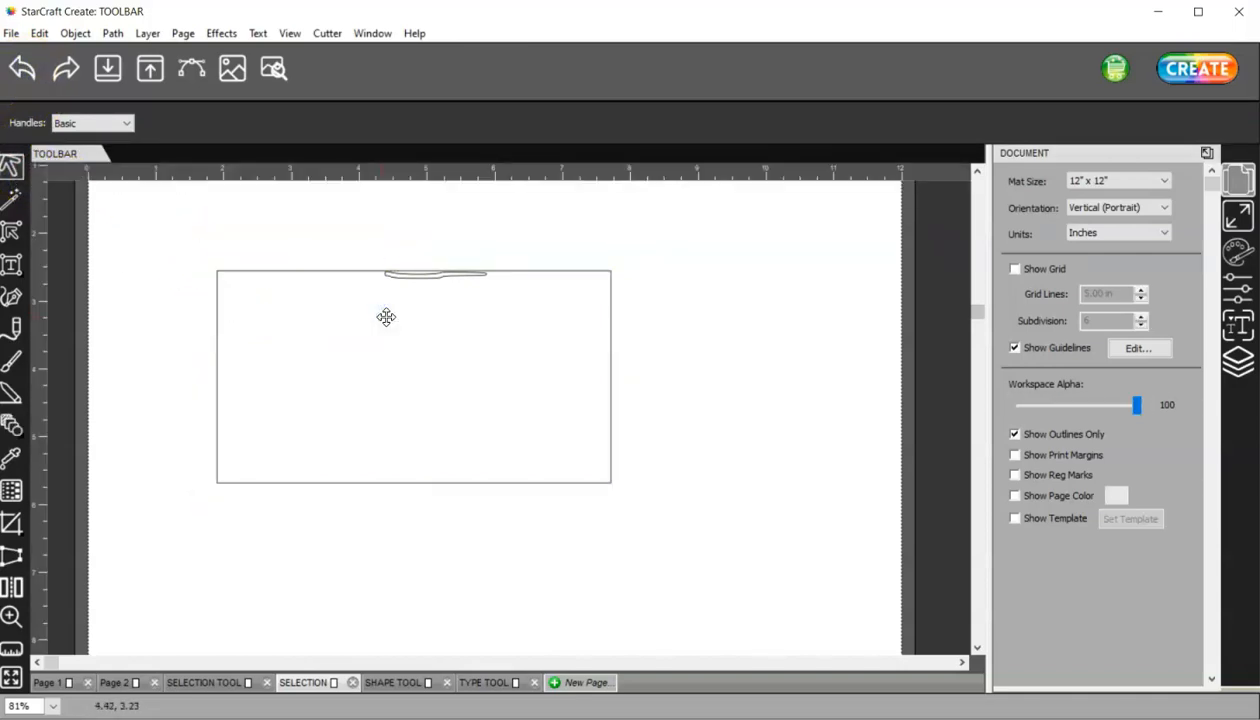
left_click(371, 337)
- Select the remaining brush stroke with a freehand lasso, and clear the selection
left_click(16, 199)
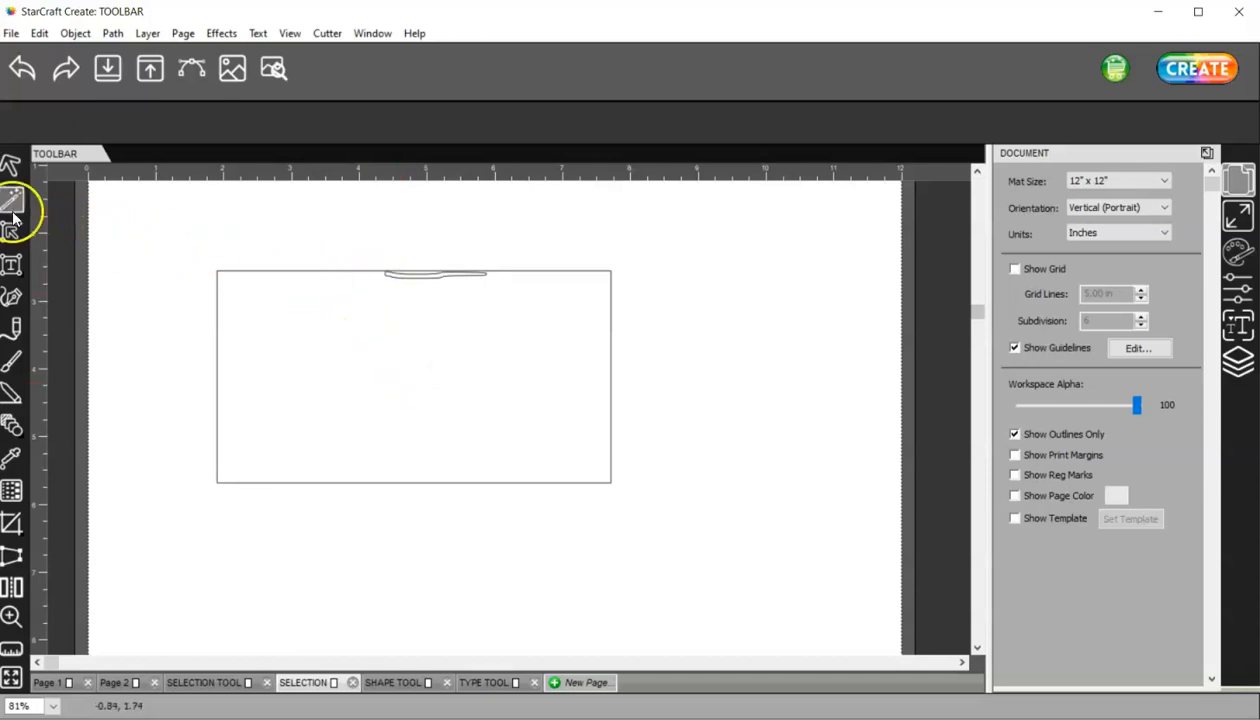
mouse_move(380, 273)
left_mouse_down()
mouse_move(427, 291)
mouse_move(382, 279)
left_mouse_up()
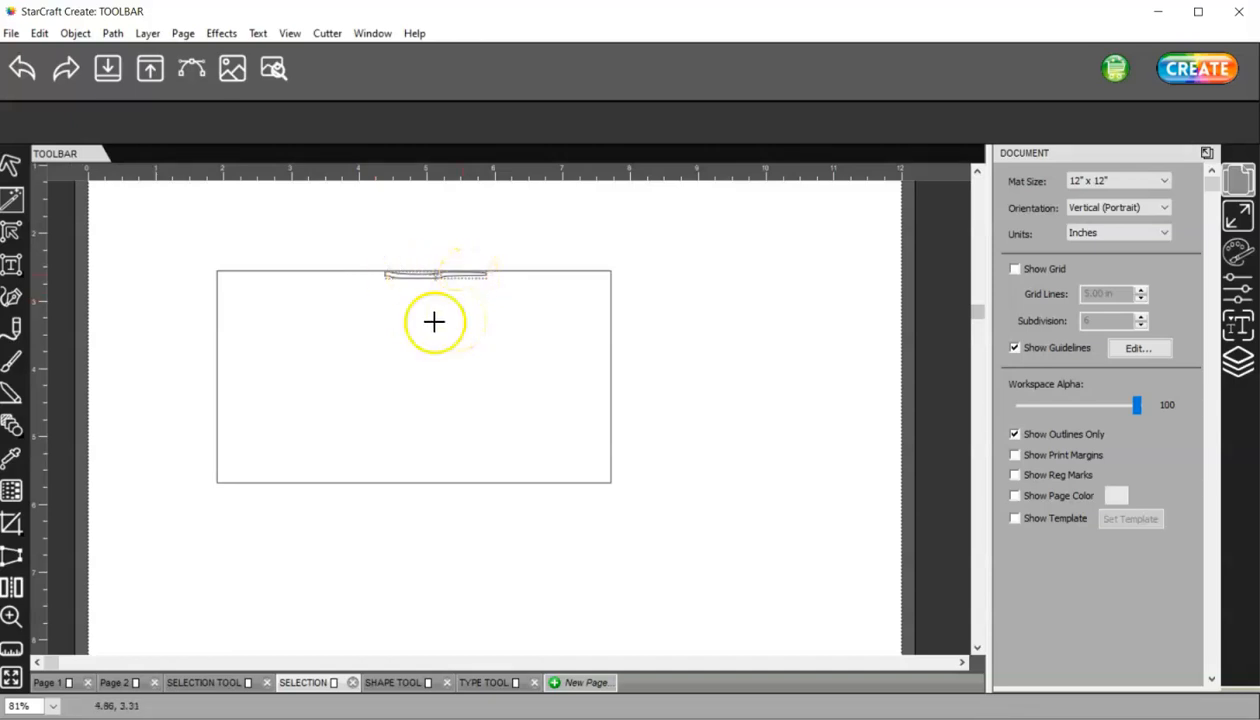
left_click(10, 165)
left_click(12, 197)
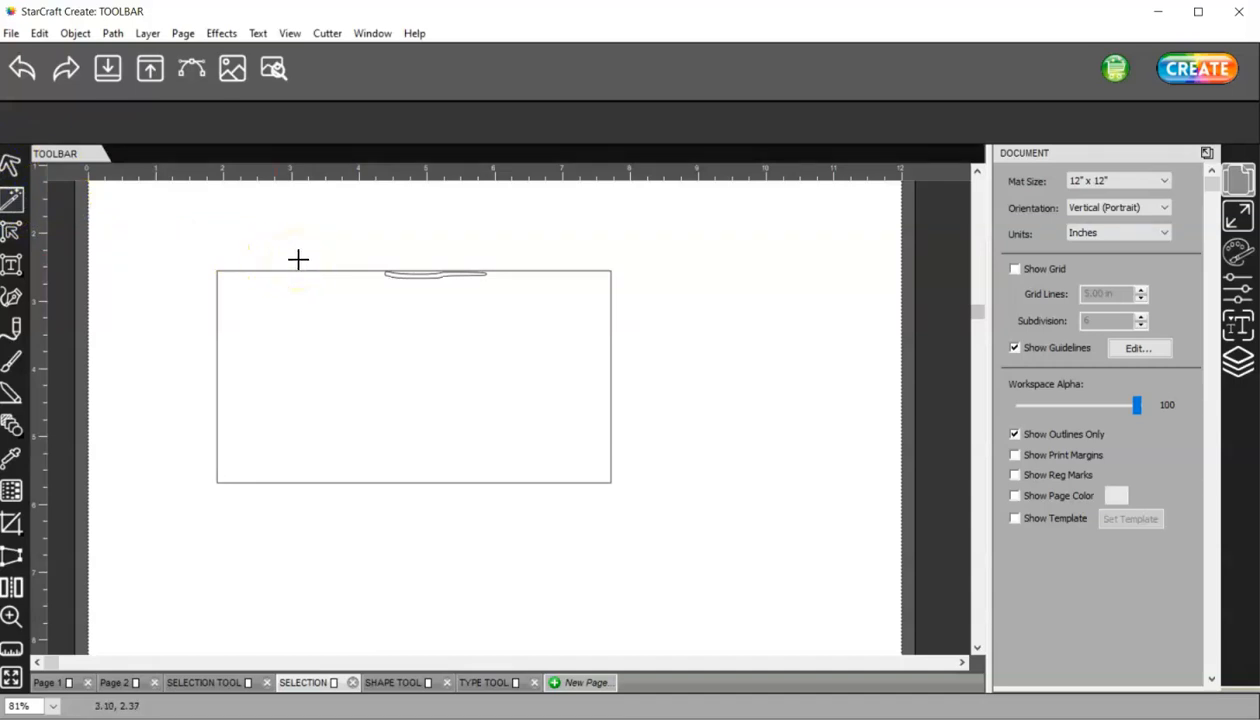
- Trace freehand lasso outlines around the large rectangle to select it
left_click_drag(191, 261, 216, 437)
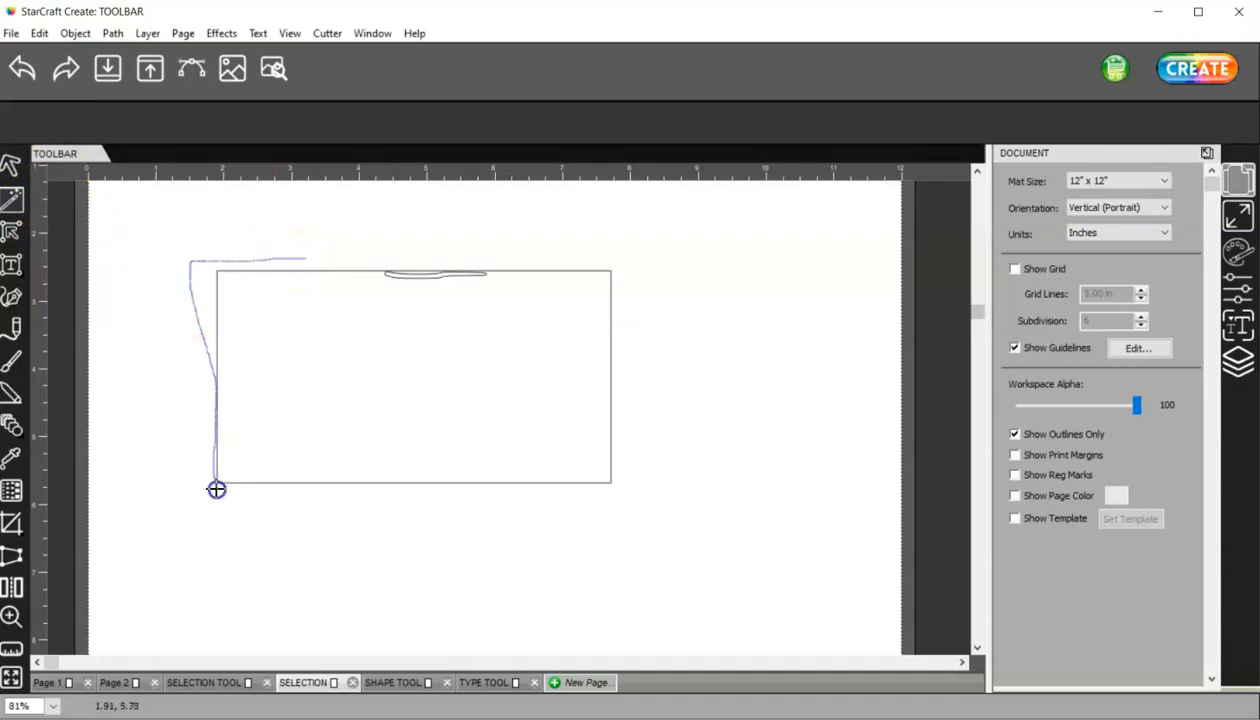
mouse_move(271, 250)
left_mouse_down()
mouse_move(174, 352)
mouse_move(247, 500)
mouse_move(318, 509)
left_mouse_up()
mouse_move(238, 256)
left_mouse_down()
mouse_move(174, 273)
mouse_move(195, 482)
mouse_move(498, 509)
mouse_move(667, 467)
mouse_move(630, 256)
mouse_move(325, 246)
mouse_move(226, 257)
left_mouse_up()
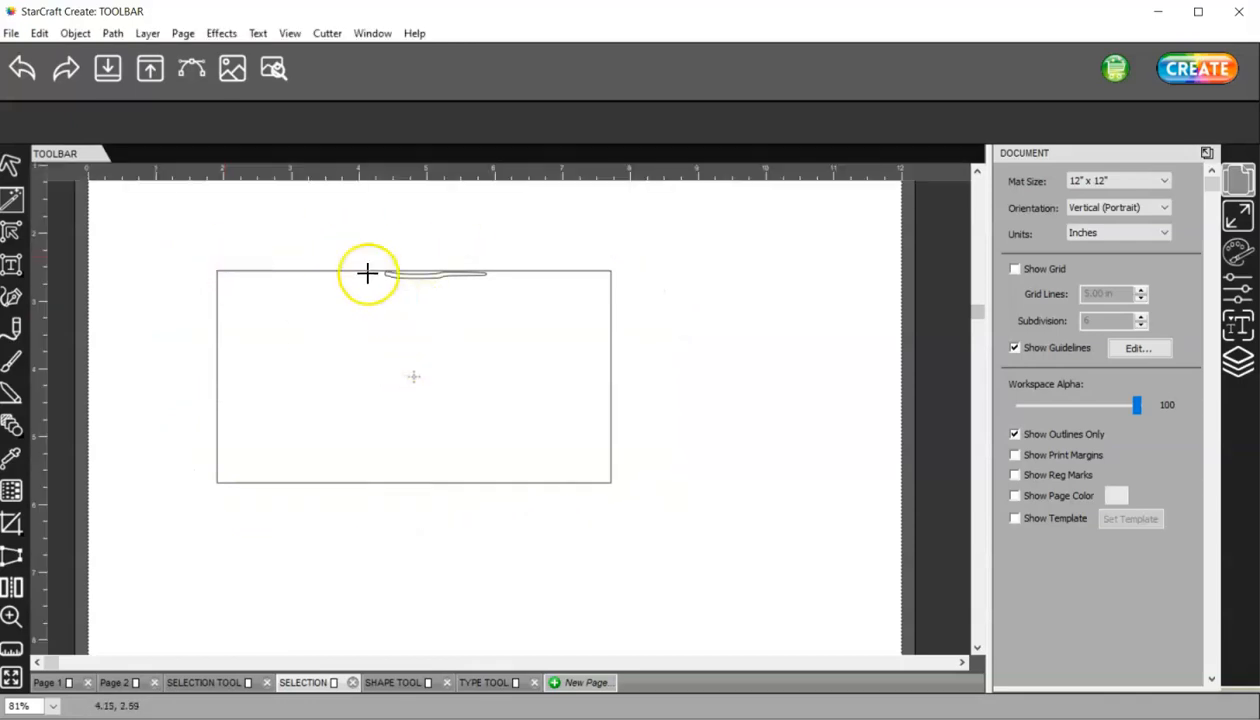
- Lasso the remaining brush stroke at the rectangle's upper edge and delete it
left_click_drag(371, 274, 372, 274)
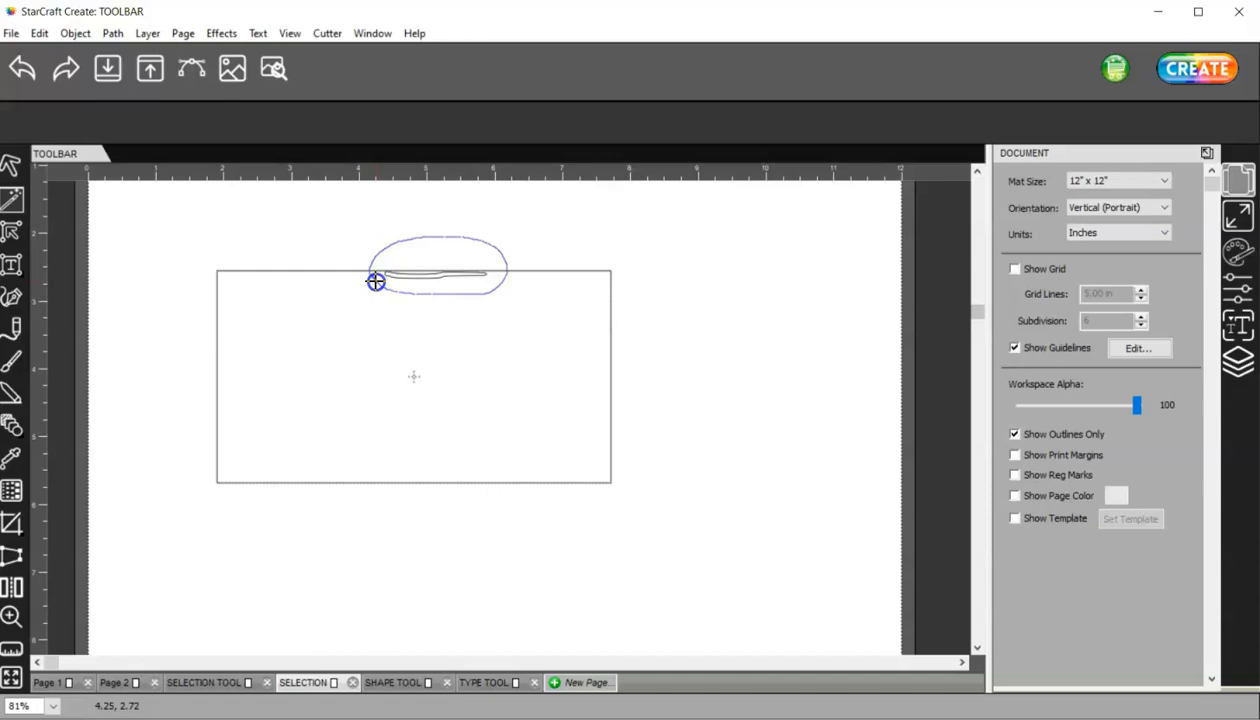
left_click_drag(375, 281, 376, 281)
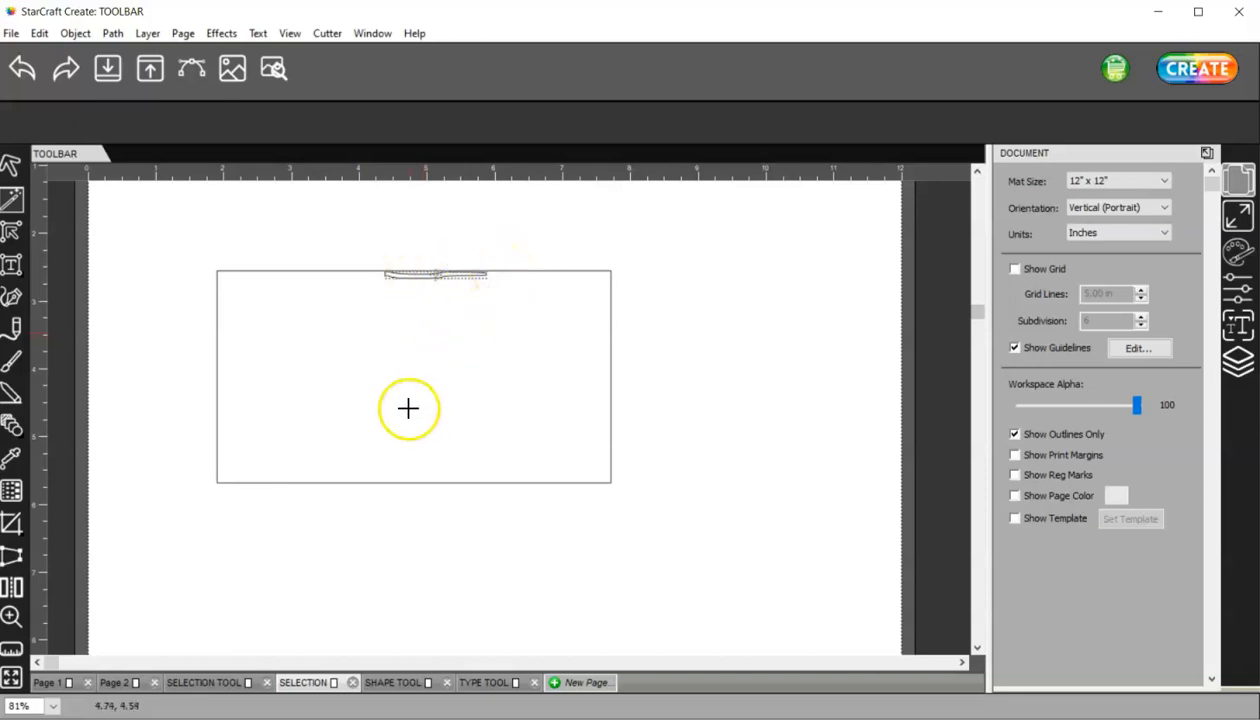
key("Delete")
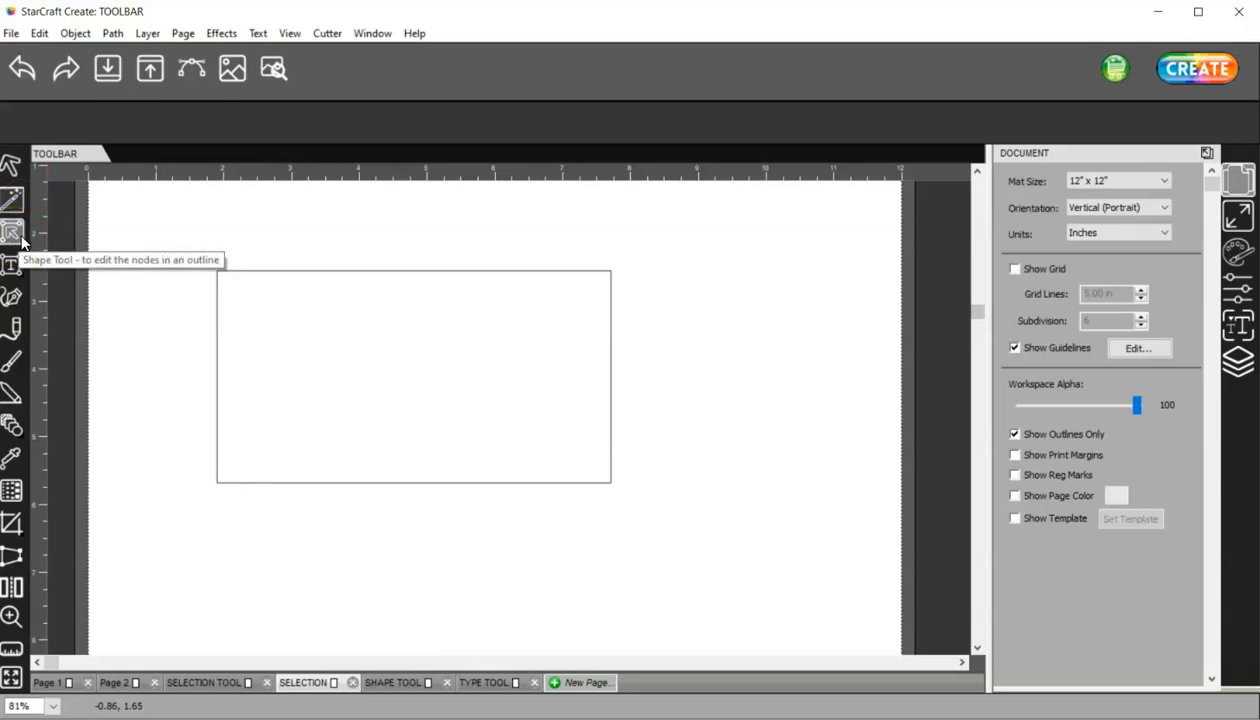
- Open the SHAPE TOOL page and fit its whole square in view
left_click(410, 686)
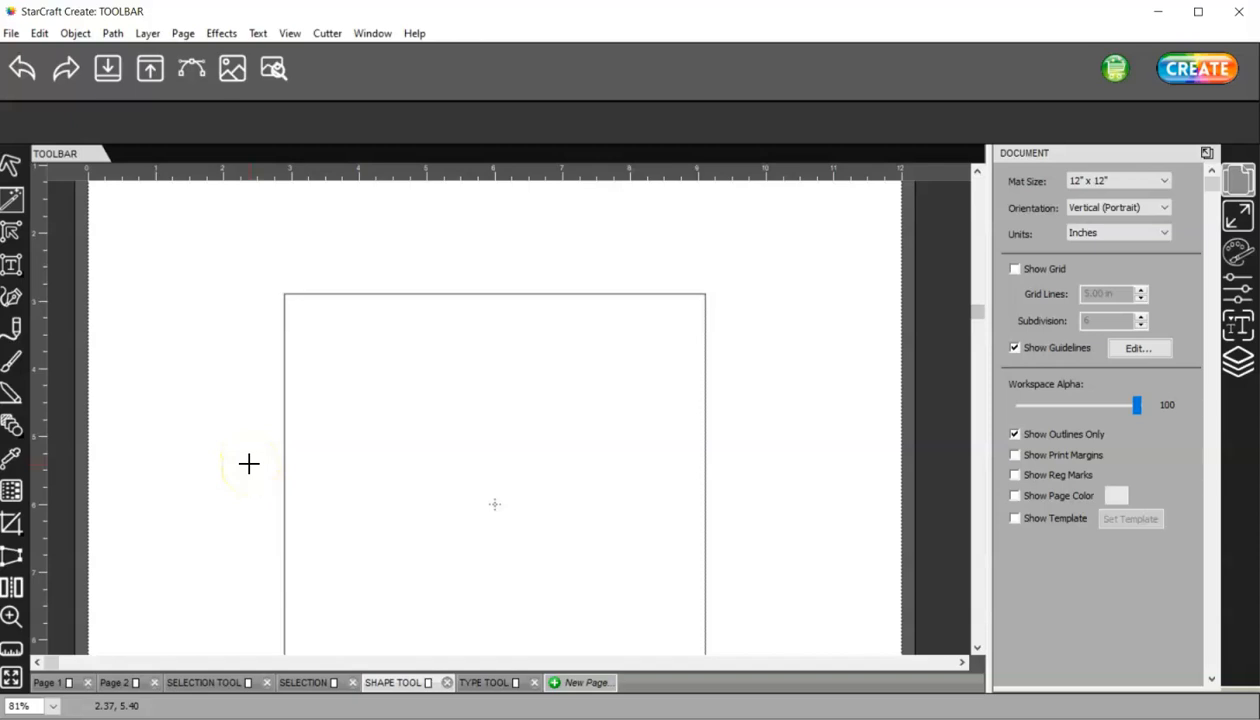
scroll(249, 463, "down", 3, "ctrl")
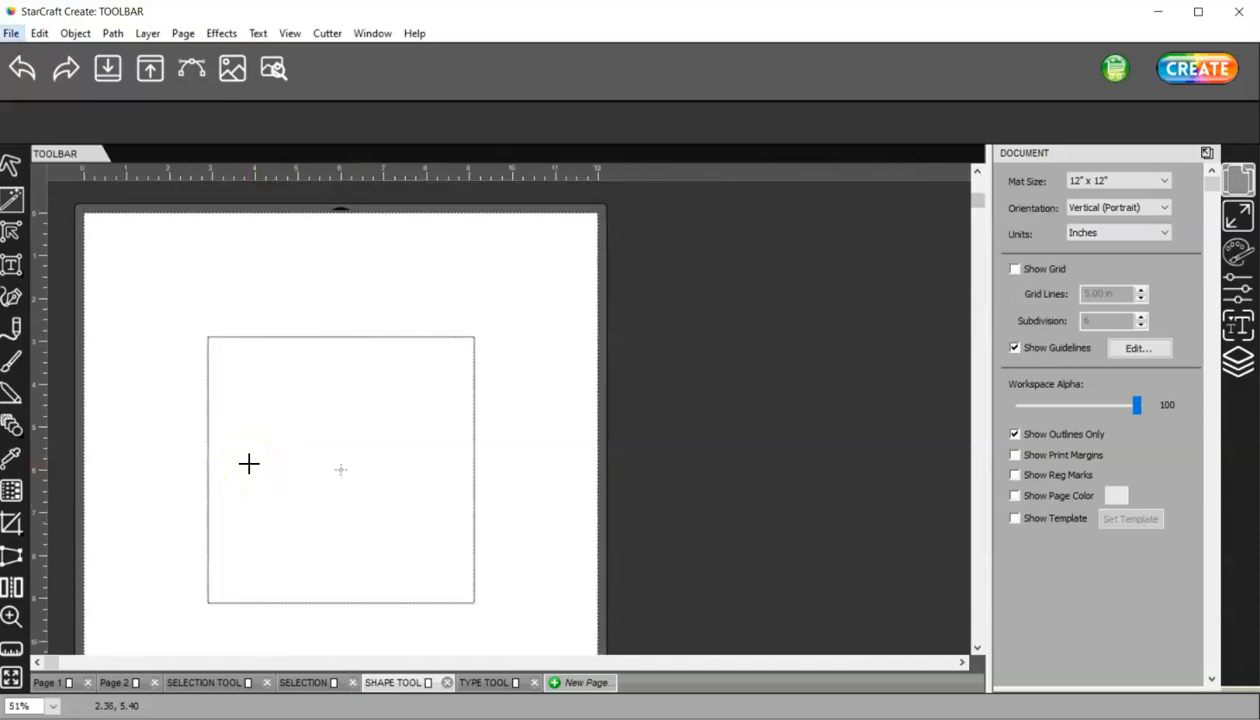
- With the Shape tool, select the square's upper-left corner node and move it inward toward the lower-right corner
left_click(11, 232)
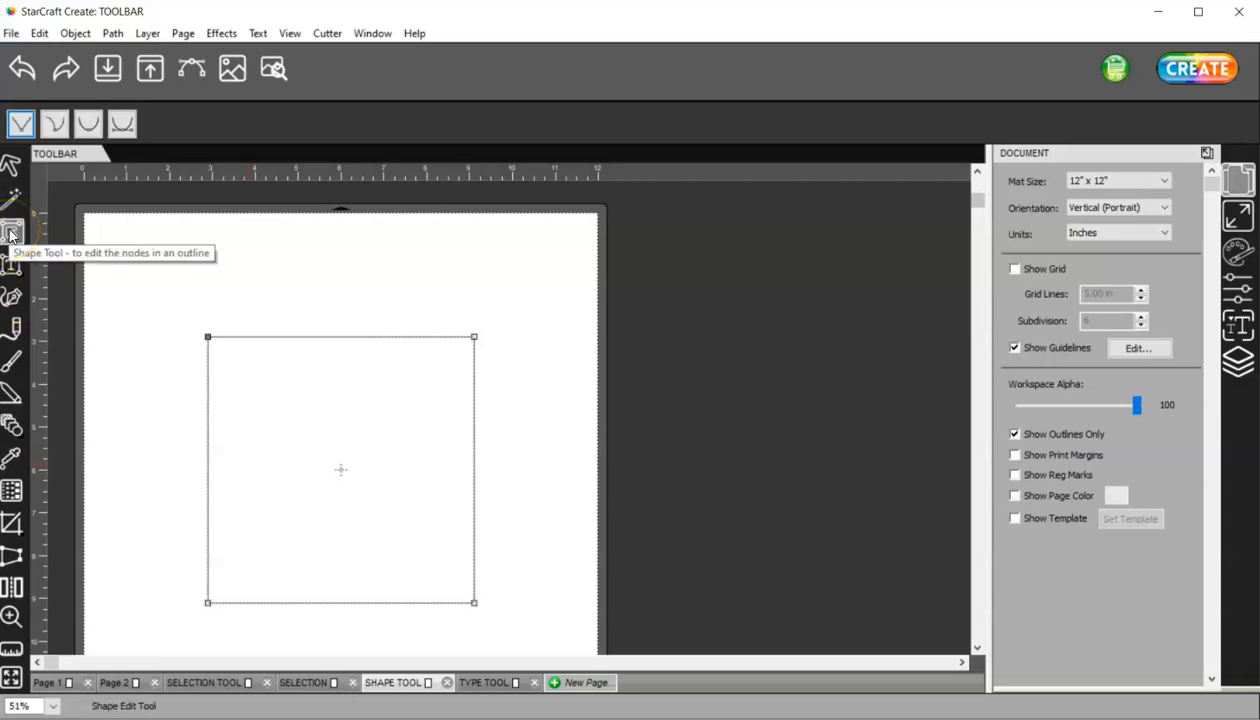
left_click(11, 234)
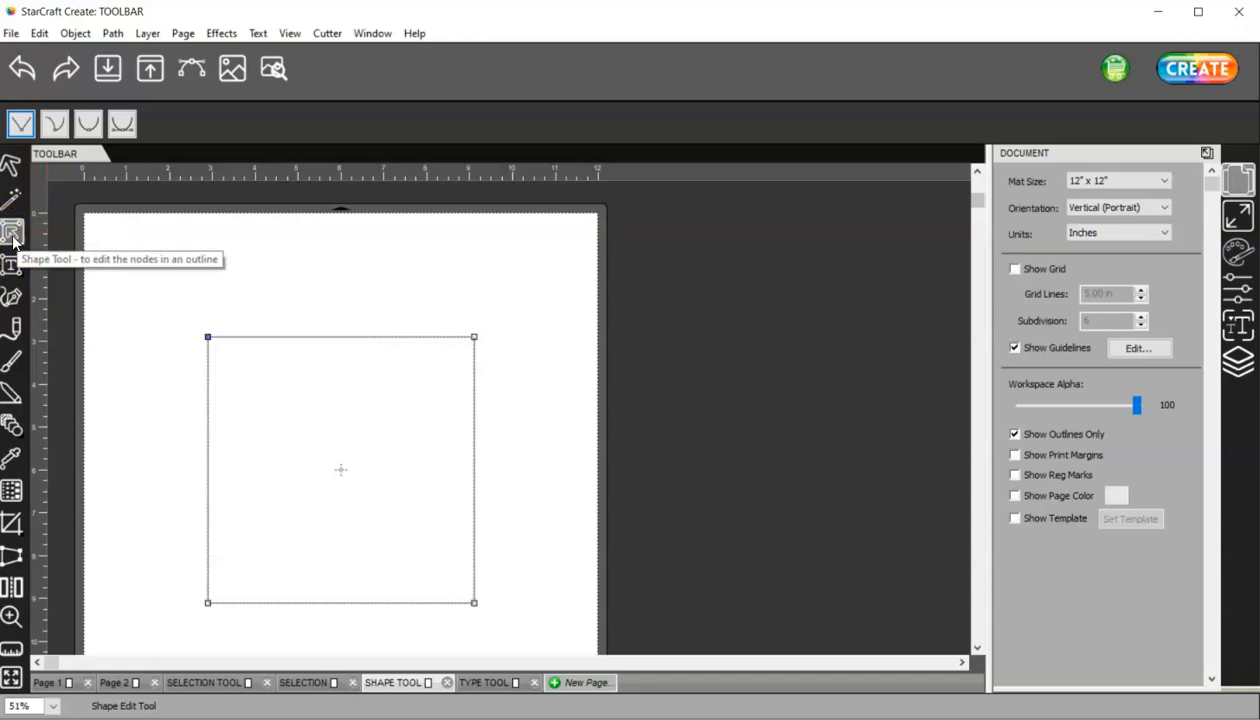
left_click(12, 236)
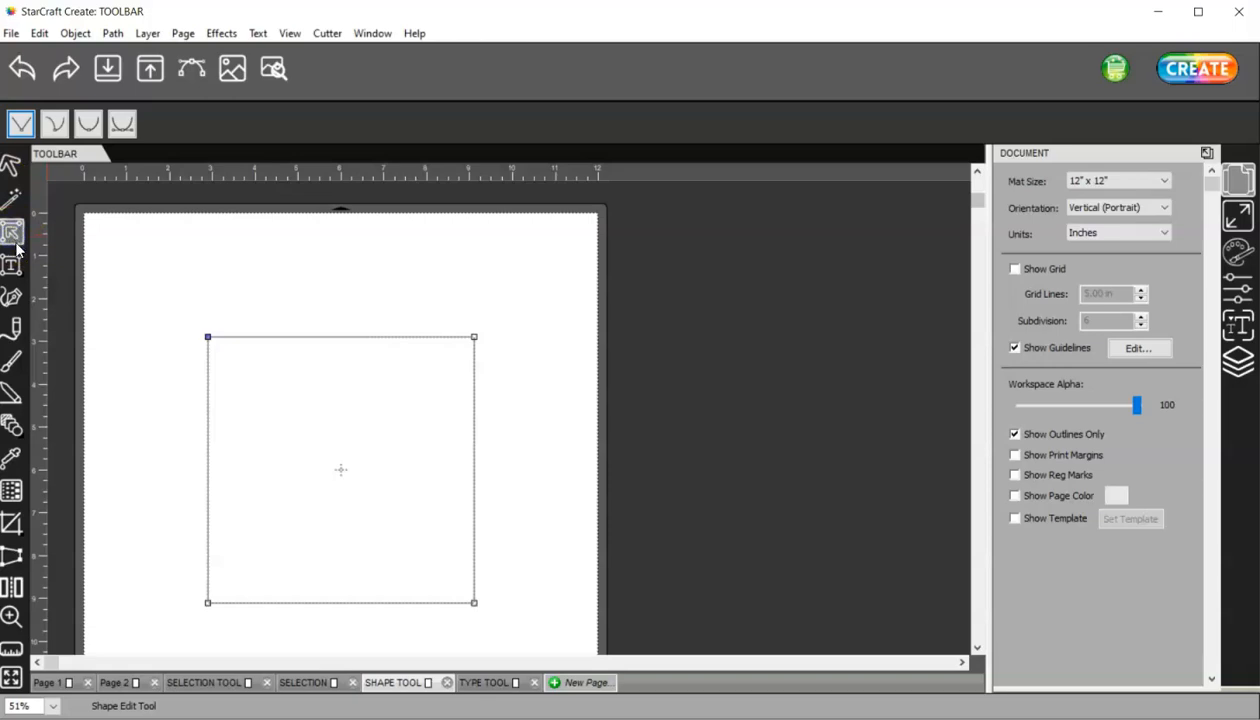
left_click(208, 350)
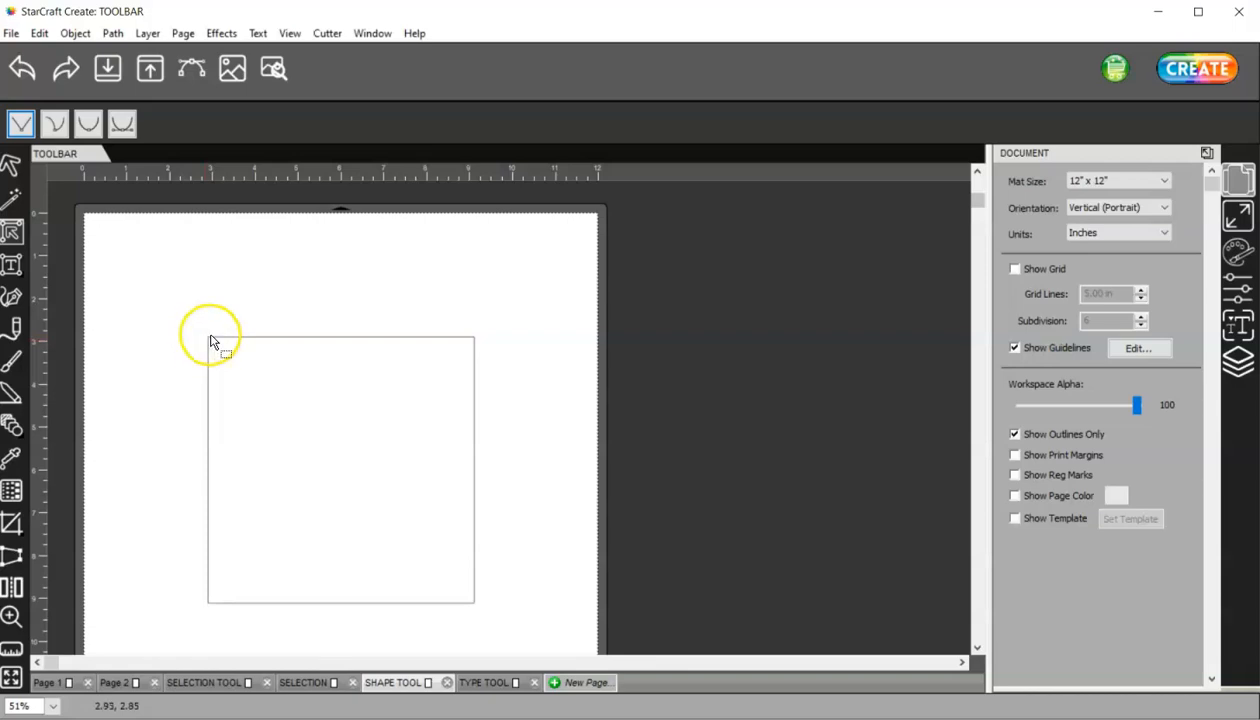
left_click(208, 341)
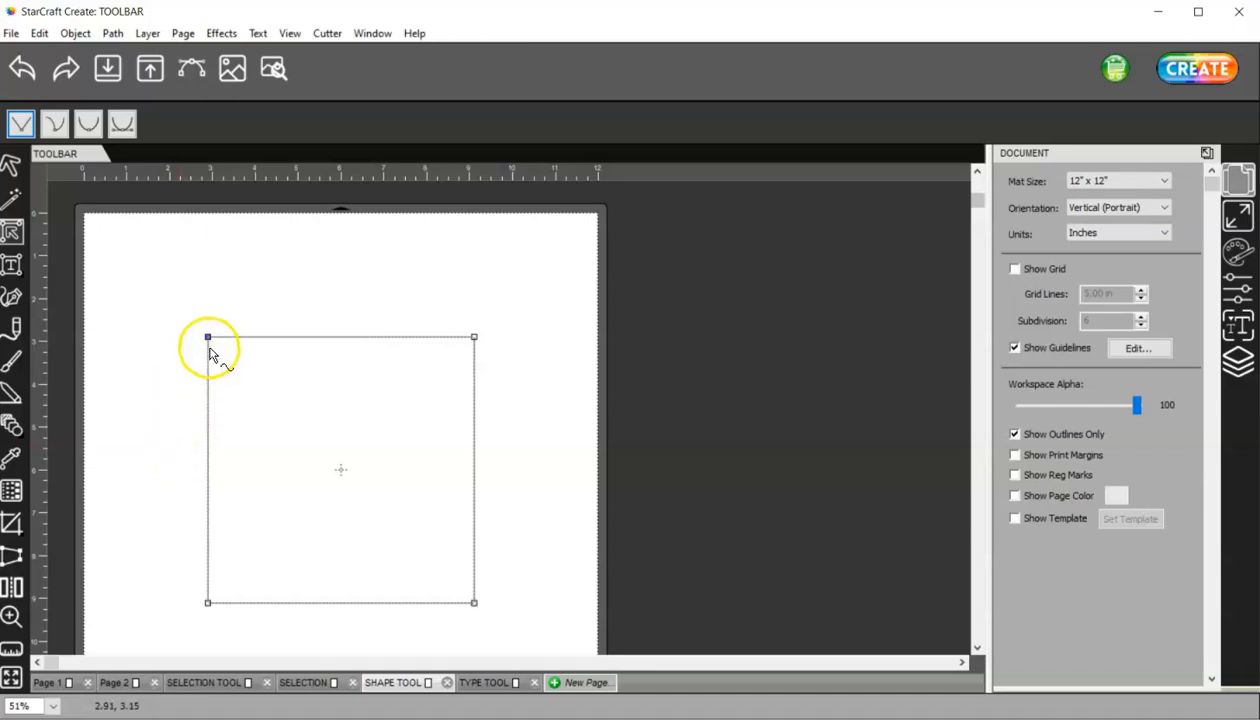
scroll(197, 329, "up", 5)
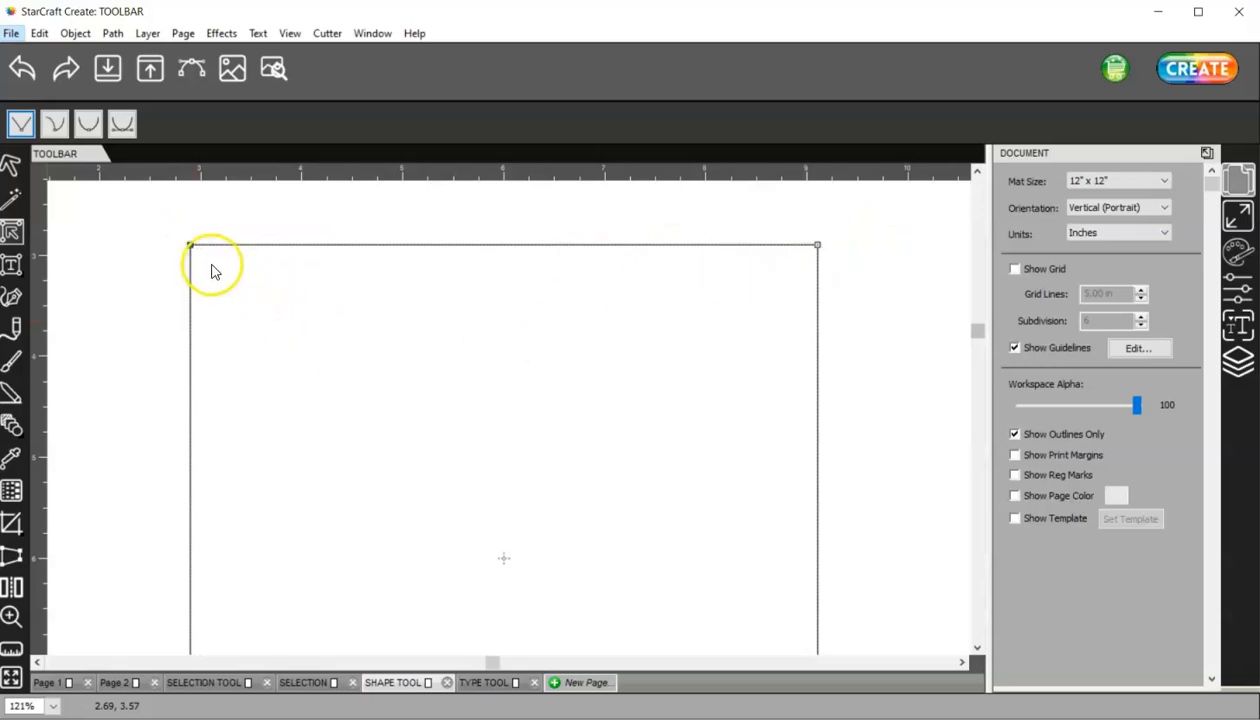
scroll(226, 318, "down", 3)
scroll(226, 330, "up", 1)
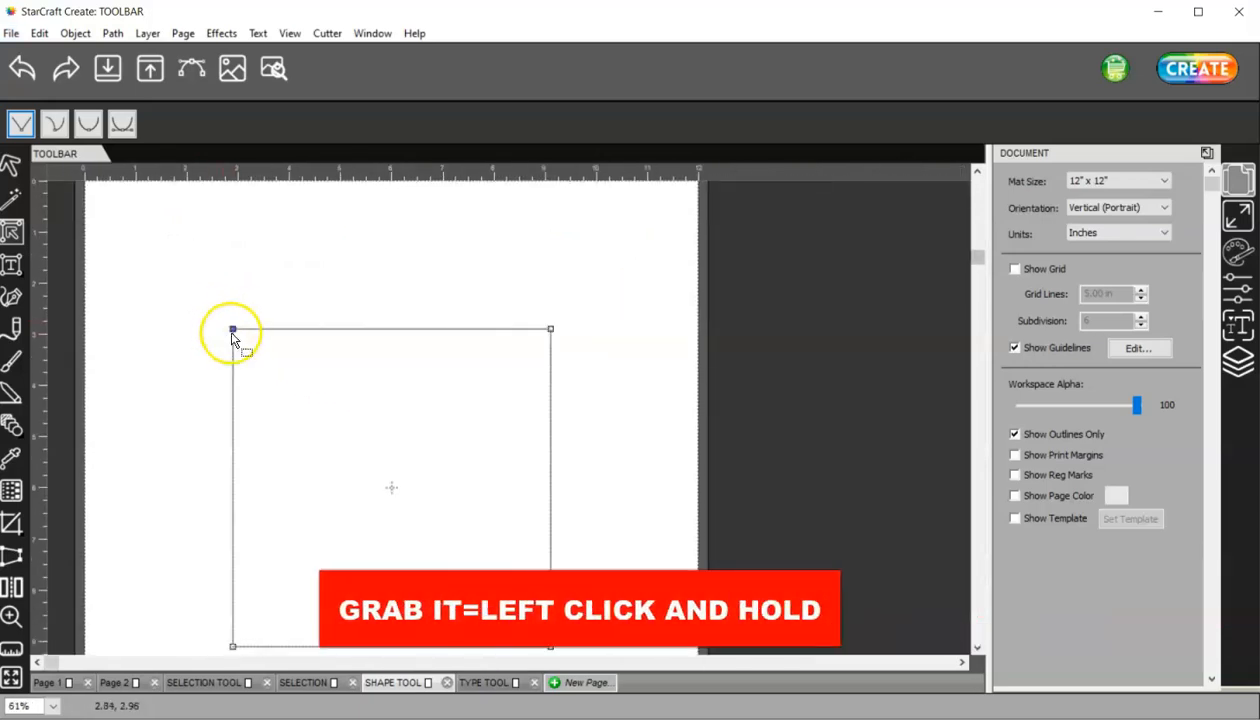
left_click_drag(233, 331, 459, 551)
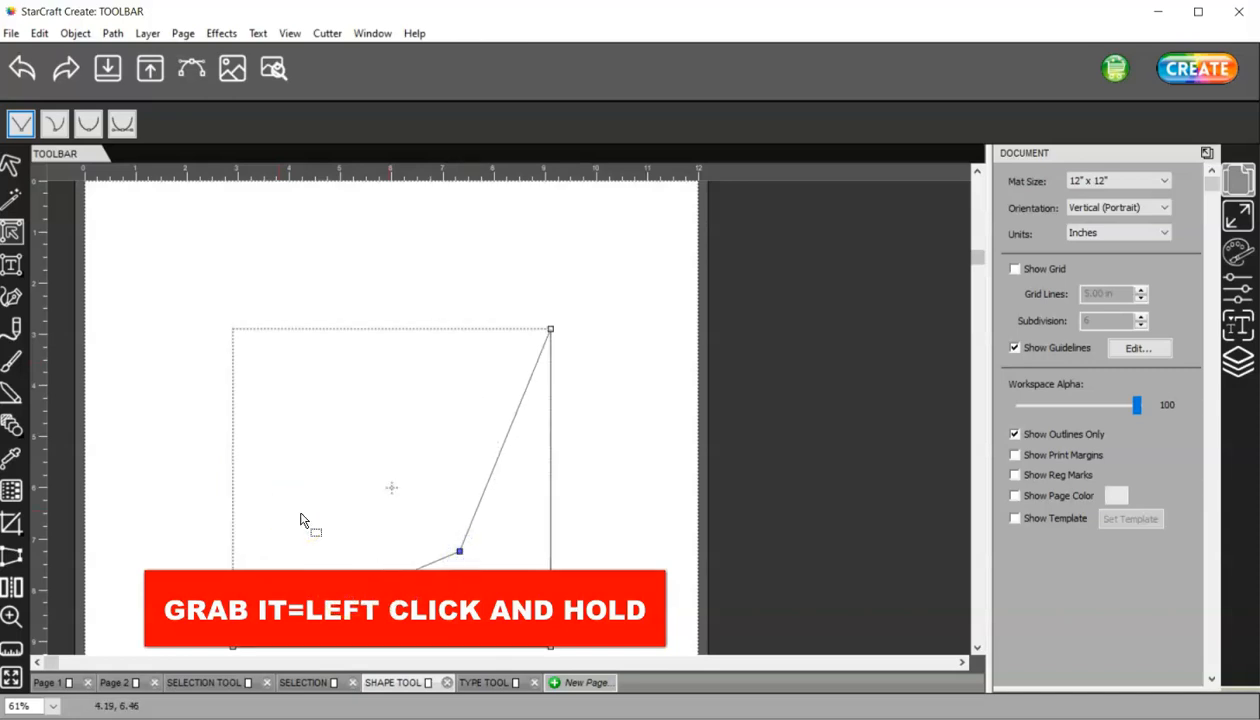
- Turn off the outlines-only display in the document settings so the reshaped square shows its fill
left_click(1236, 258)
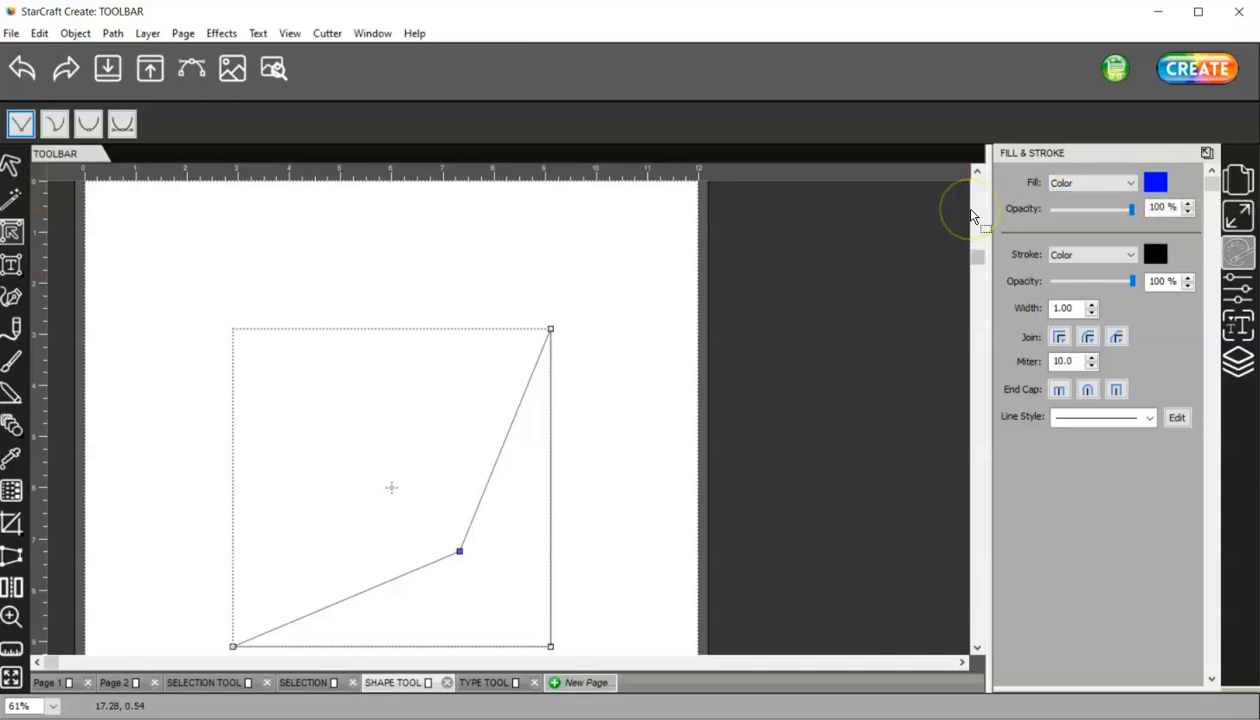
left_click(1238, 178)
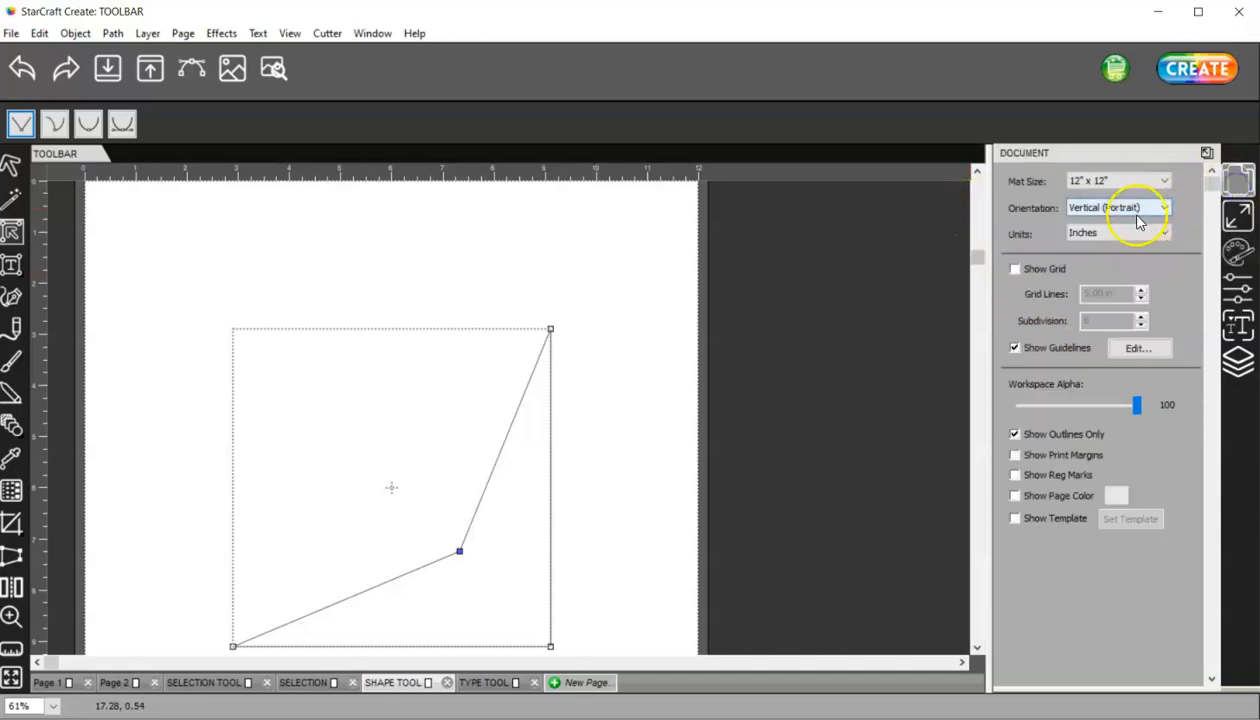
left_click(1015, 436)
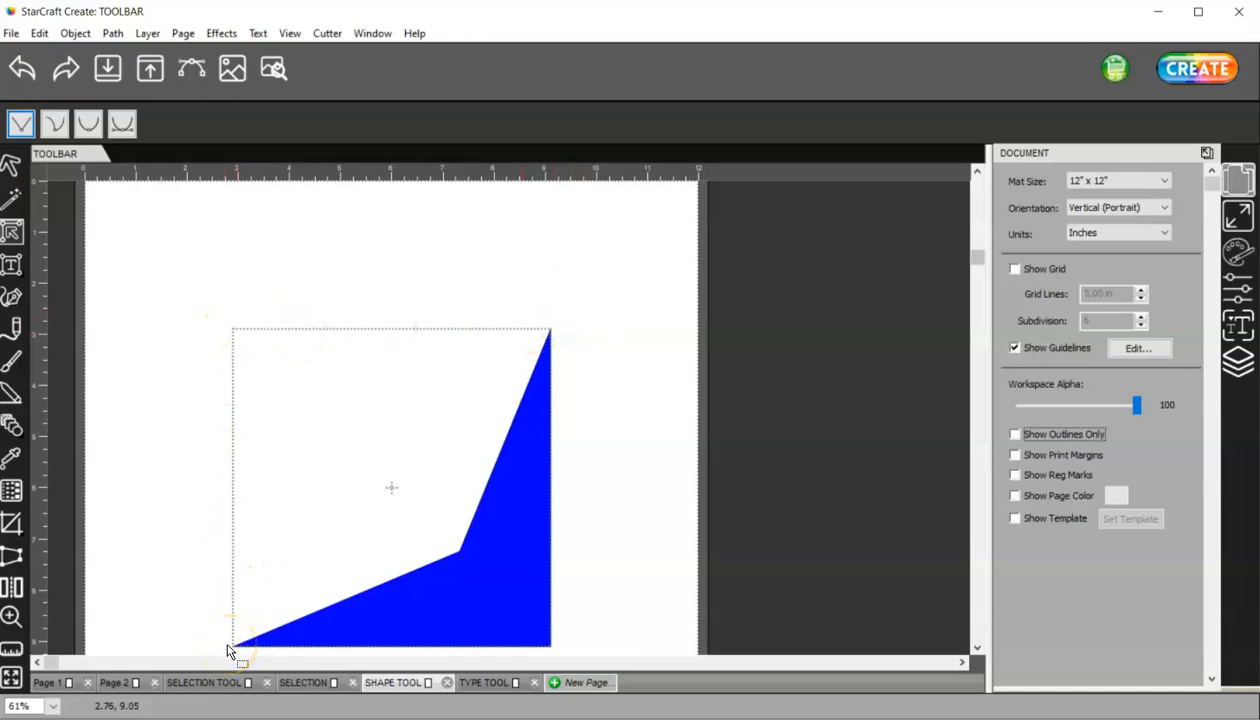
- Select the reshaped blue square, shift it up and to the left on the mat, and delete it
left_click(12, 166)
left_click(168, 250)
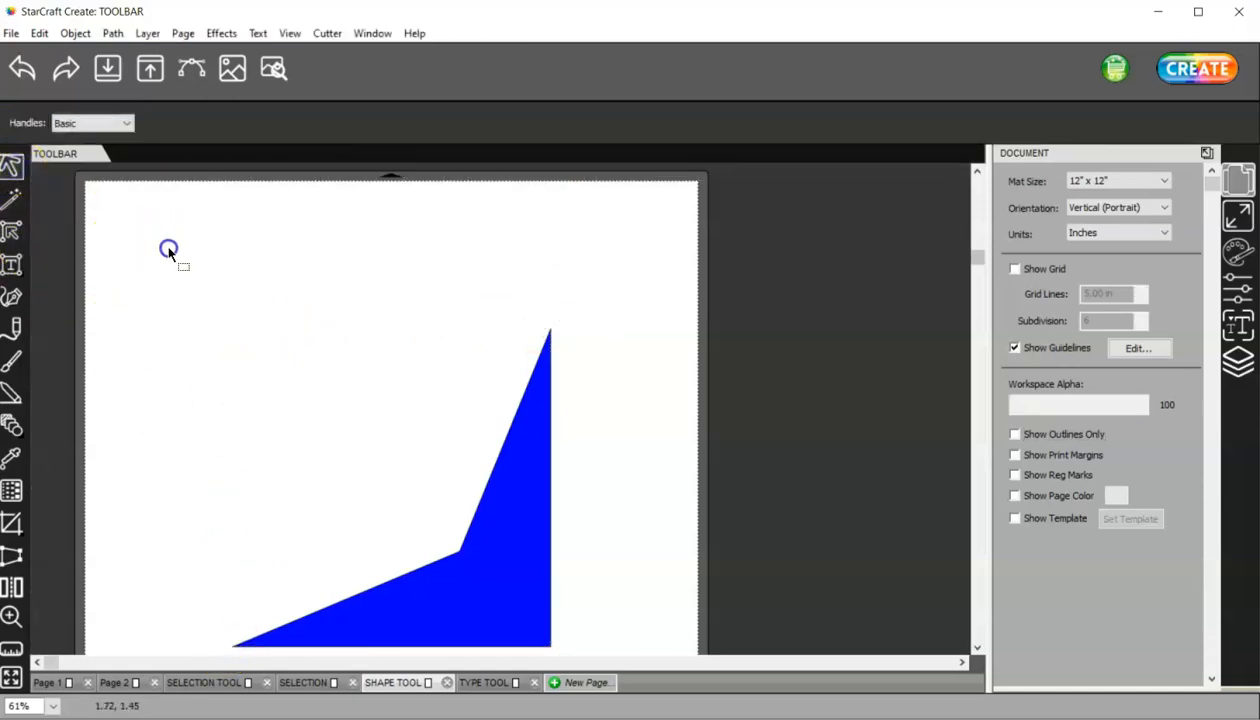
left_click_drag(509, 540, 448, 429)
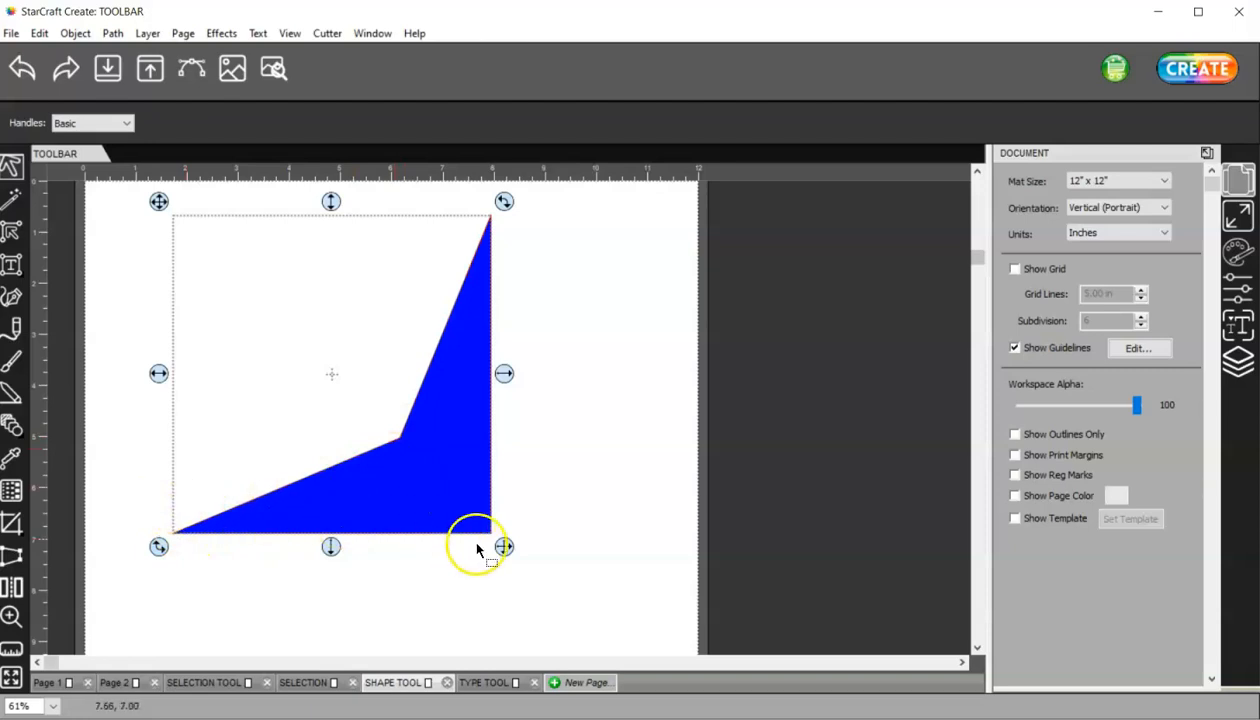
key("Delete")
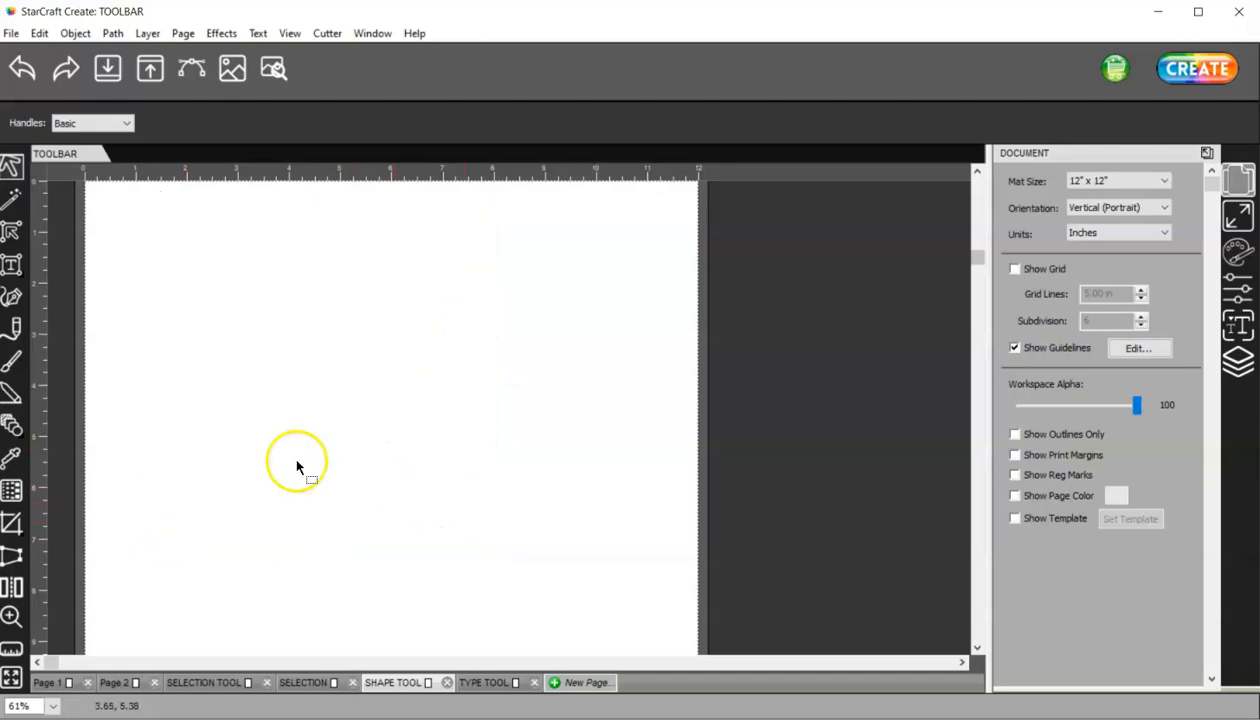
- Draw a circle about 5.2 inches in diameter near the middle of the empty mat
left_click(12, 425)
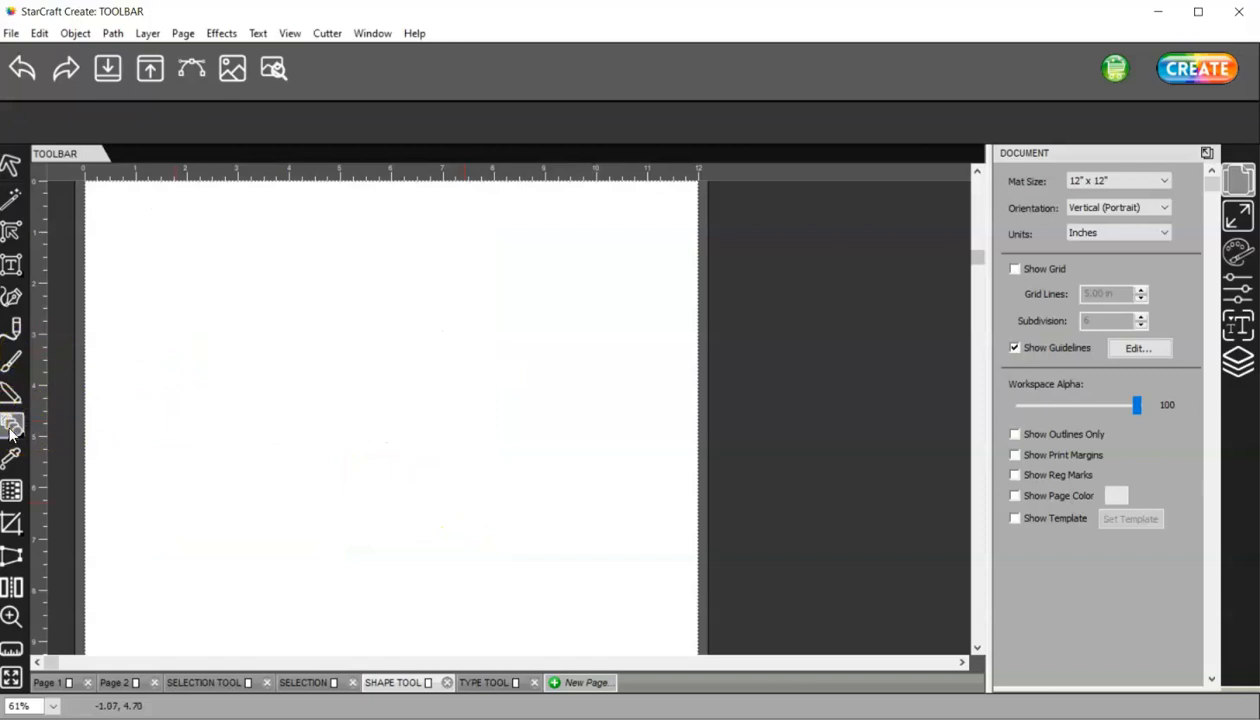
left_click(12, 427)
left_click(141, 470)
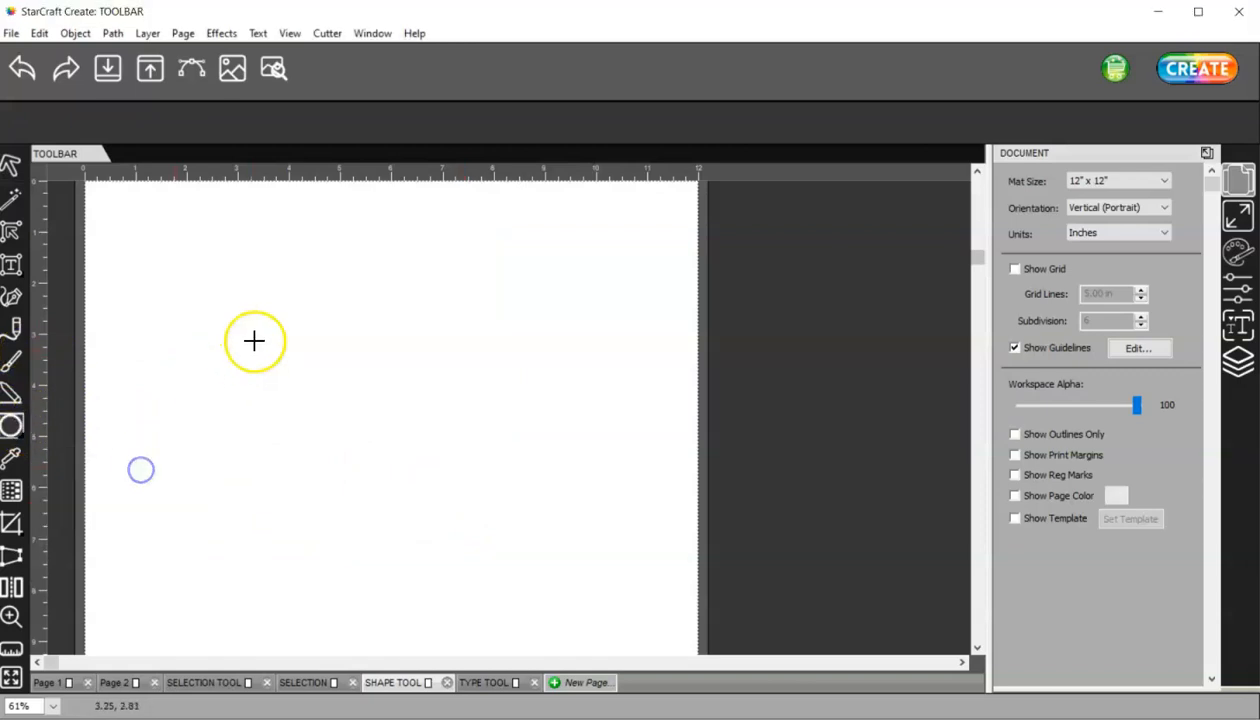
left_click_drag(247, 325, 504, 515)
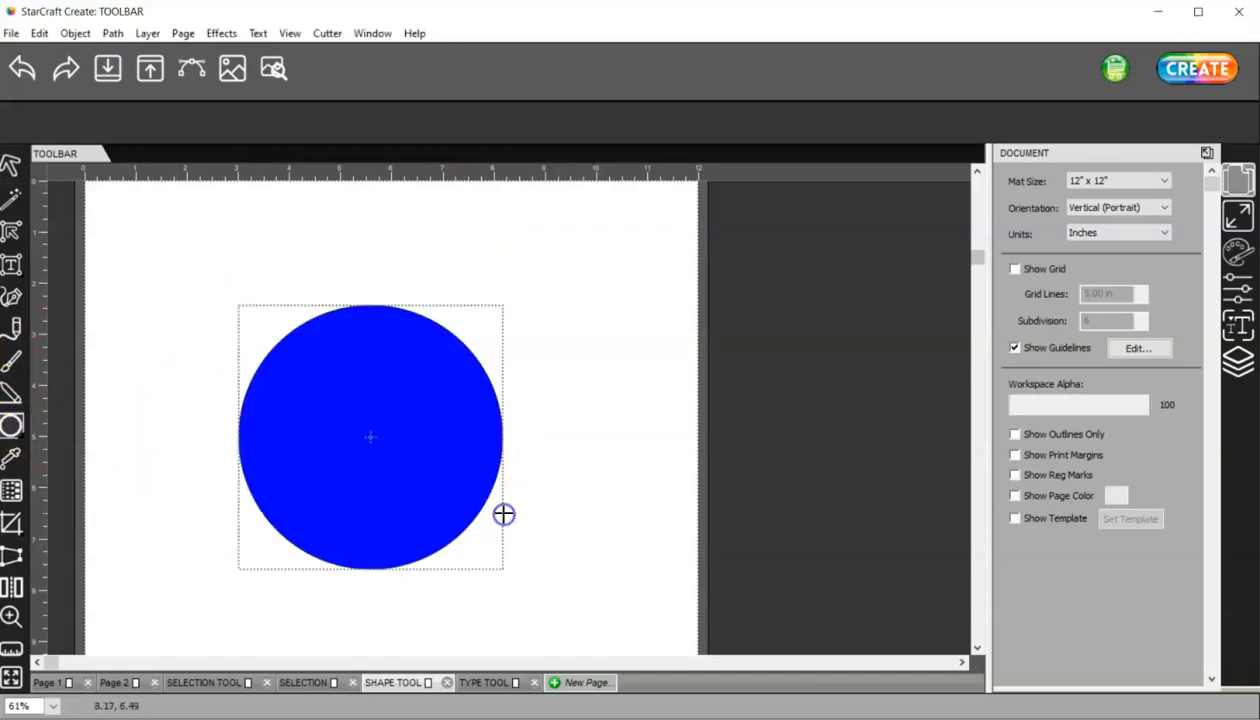
- Select the circle's top node with the Shape tool, and switch the outlines-only display on and back off
left_click(11, 233)
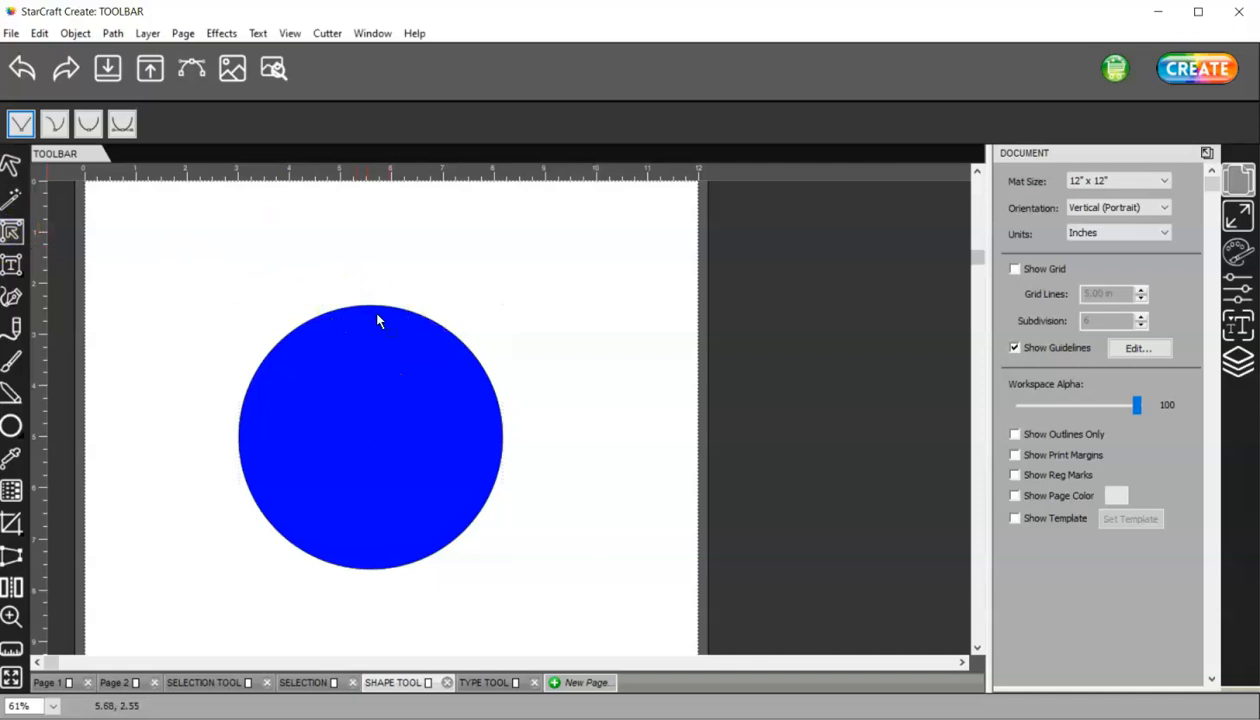
left_click(372, 305)
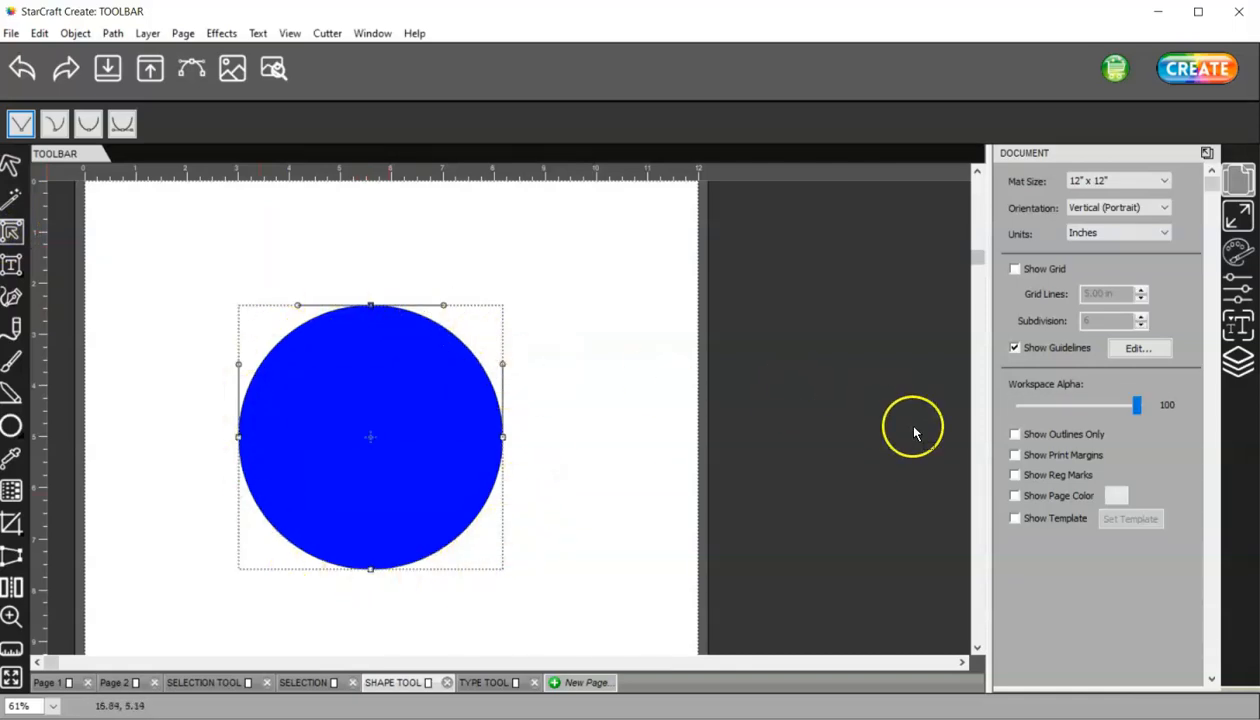
left_click(1016, 436)
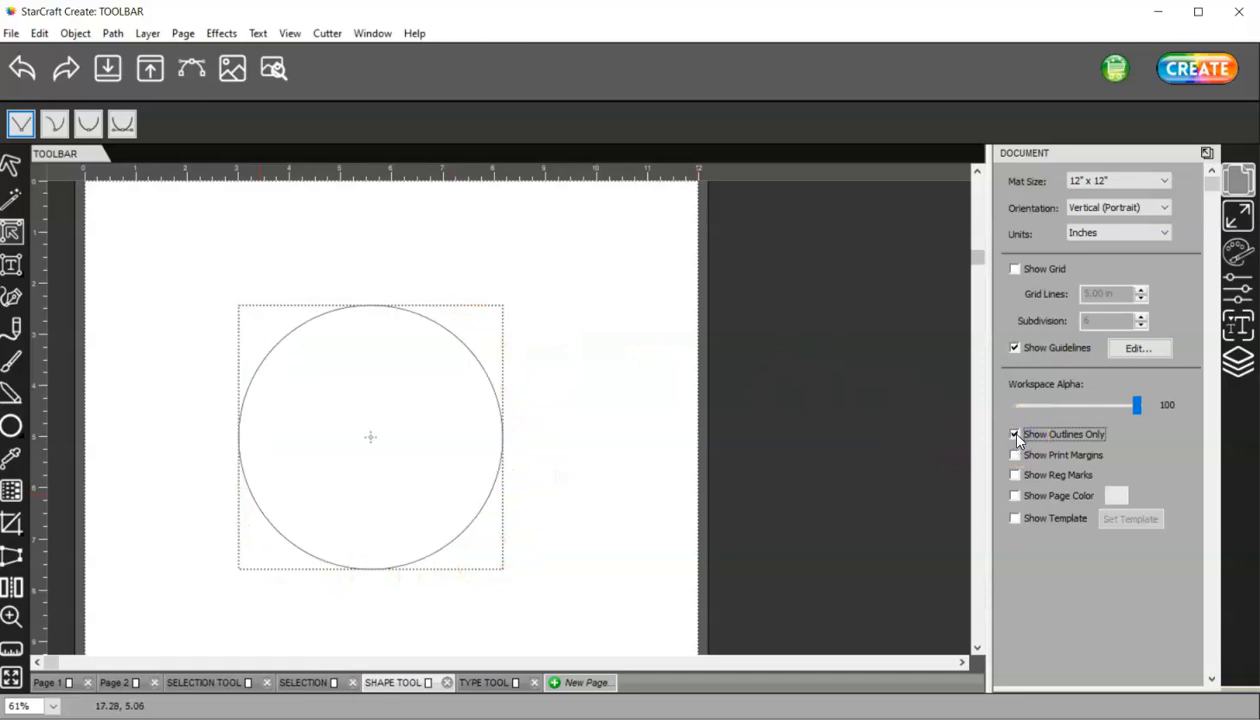
left_click(1016, 436)
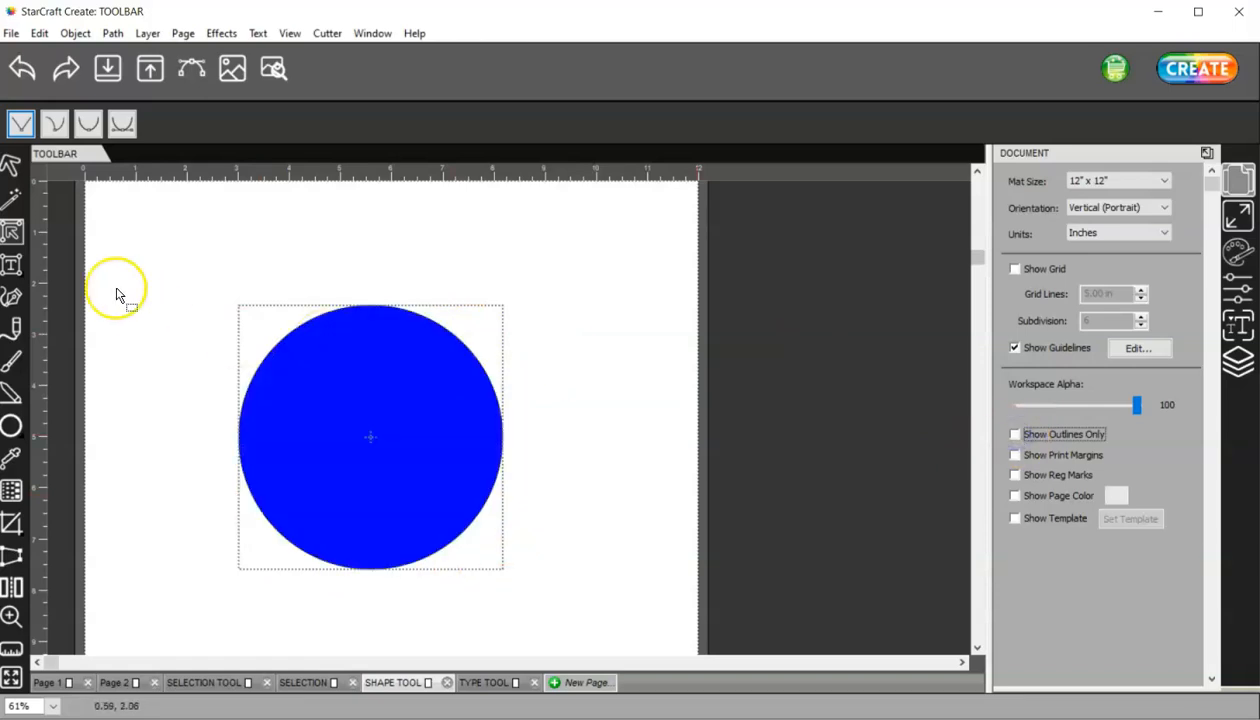
- Using the Shape tool, pull the circle's top node straight down to just above its centre
left_click(15, 236)
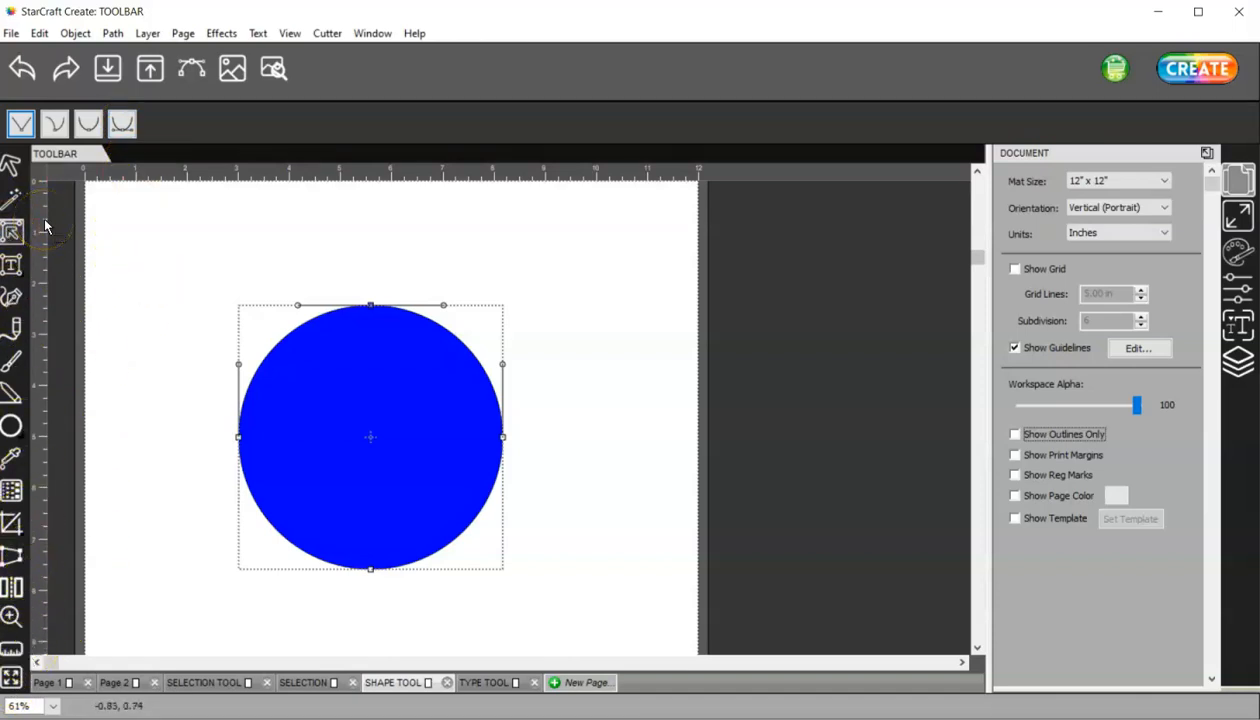
left_click(370, 306)
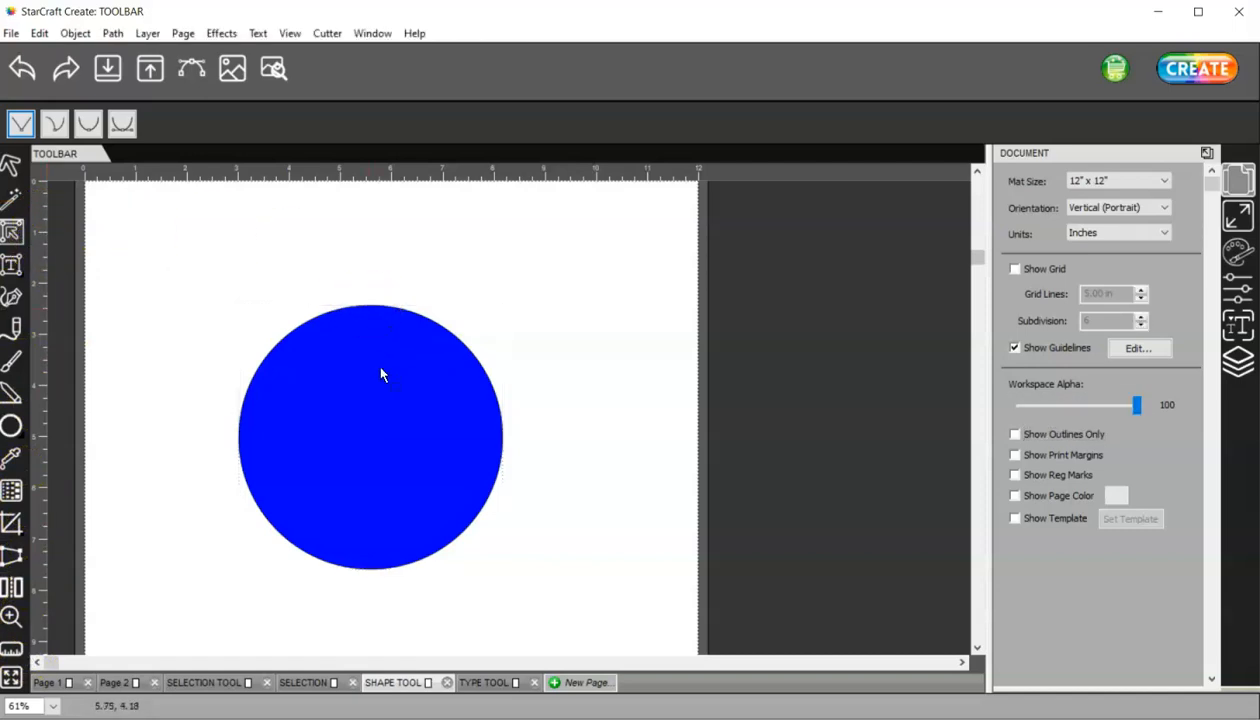
left_click(360, 399)
left_click(370, 306)
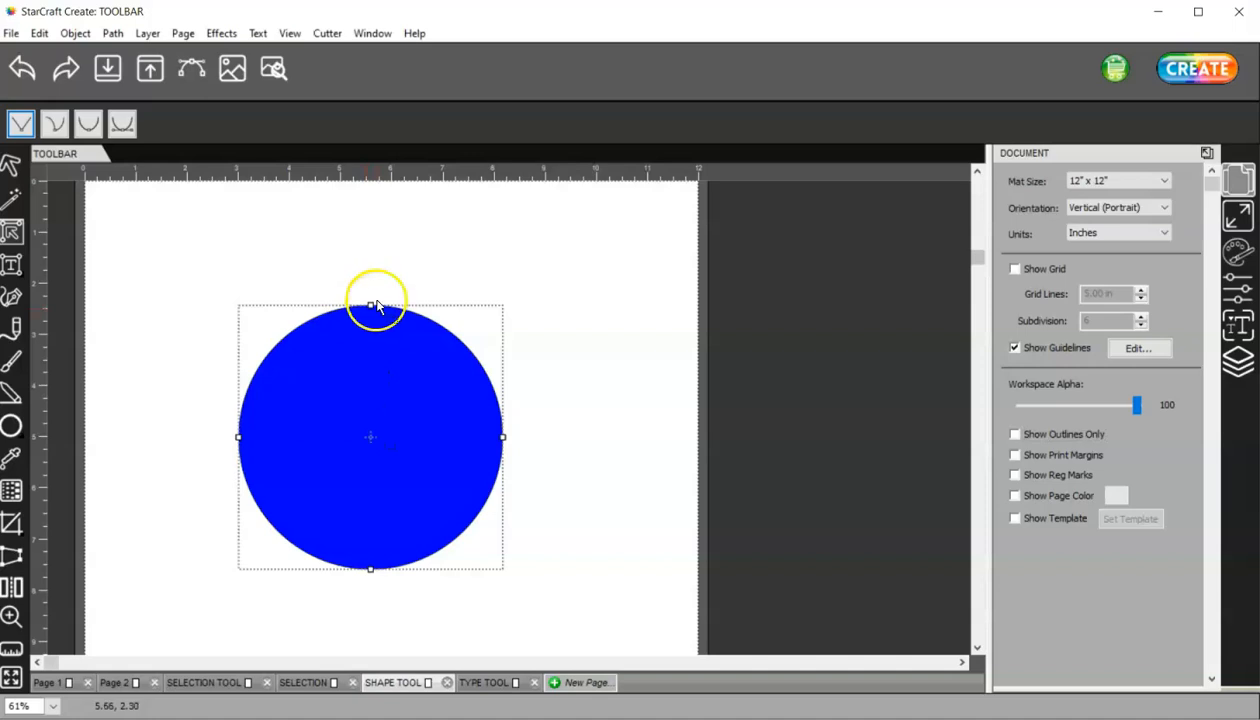
left_click_drag(370, 310, 365, 415)
- Swing both curve handles of the lowered top node upward to form the two rounded lobes of a heart
left_click(420, 430)
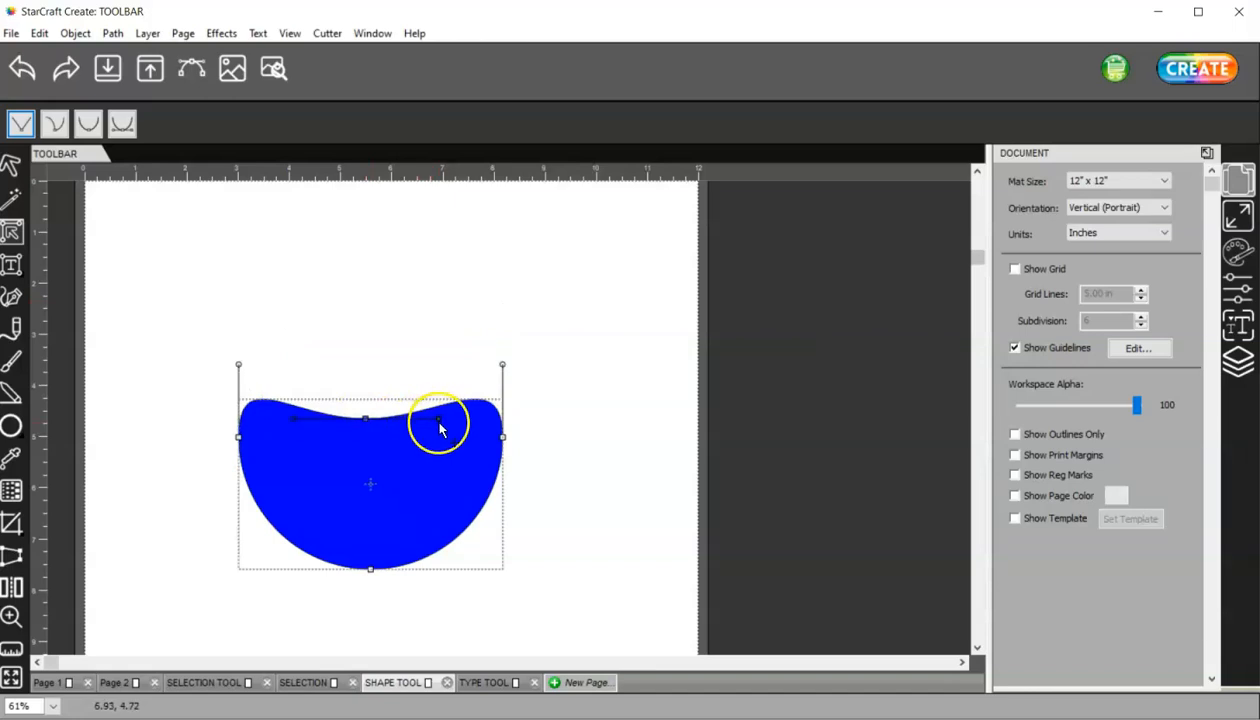
left_click_drag(440, 424, 410, 318)
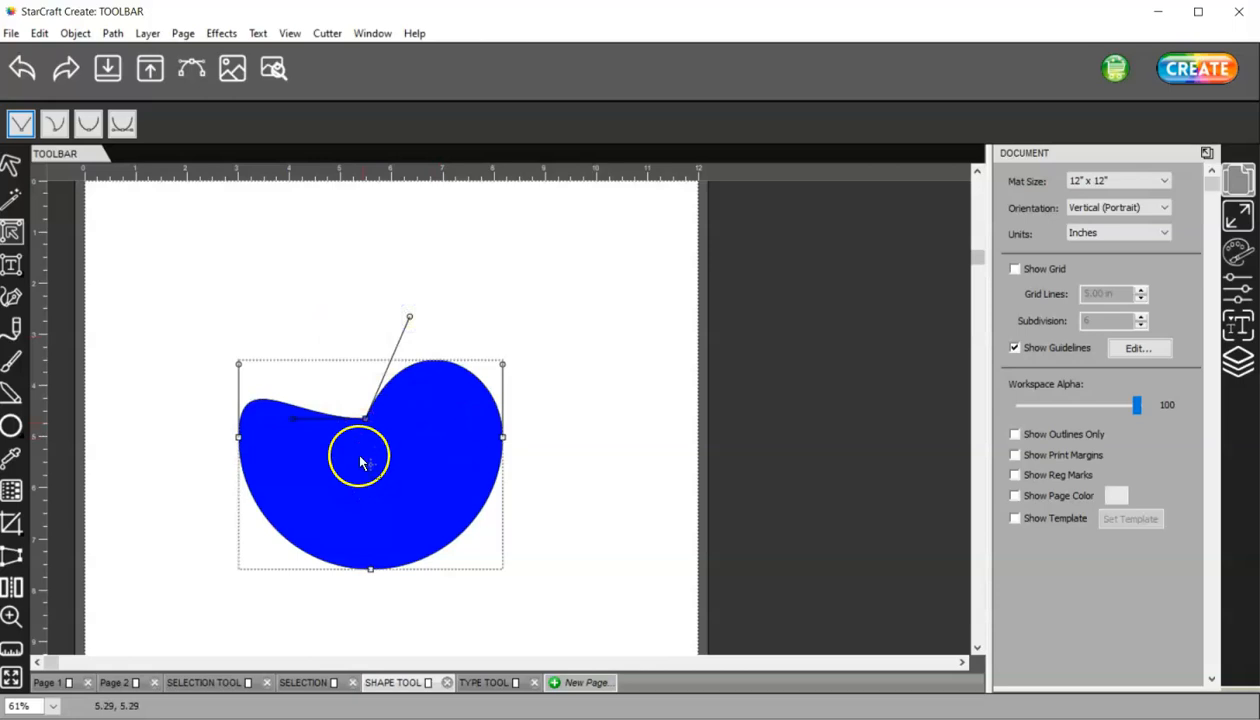
left_click_drag(293, 426, 327, 298)
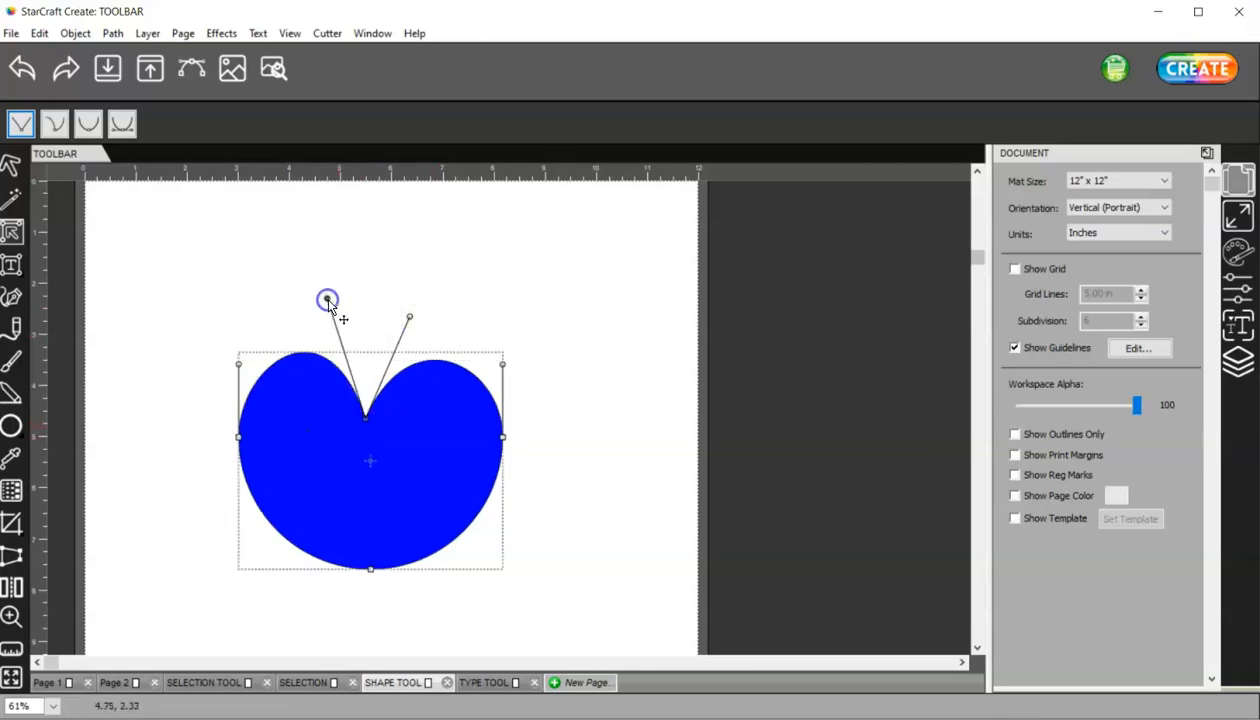
- Select the heart's bottom node and shorten its right curve handle to taper the lower right side
left_click(504, 395)
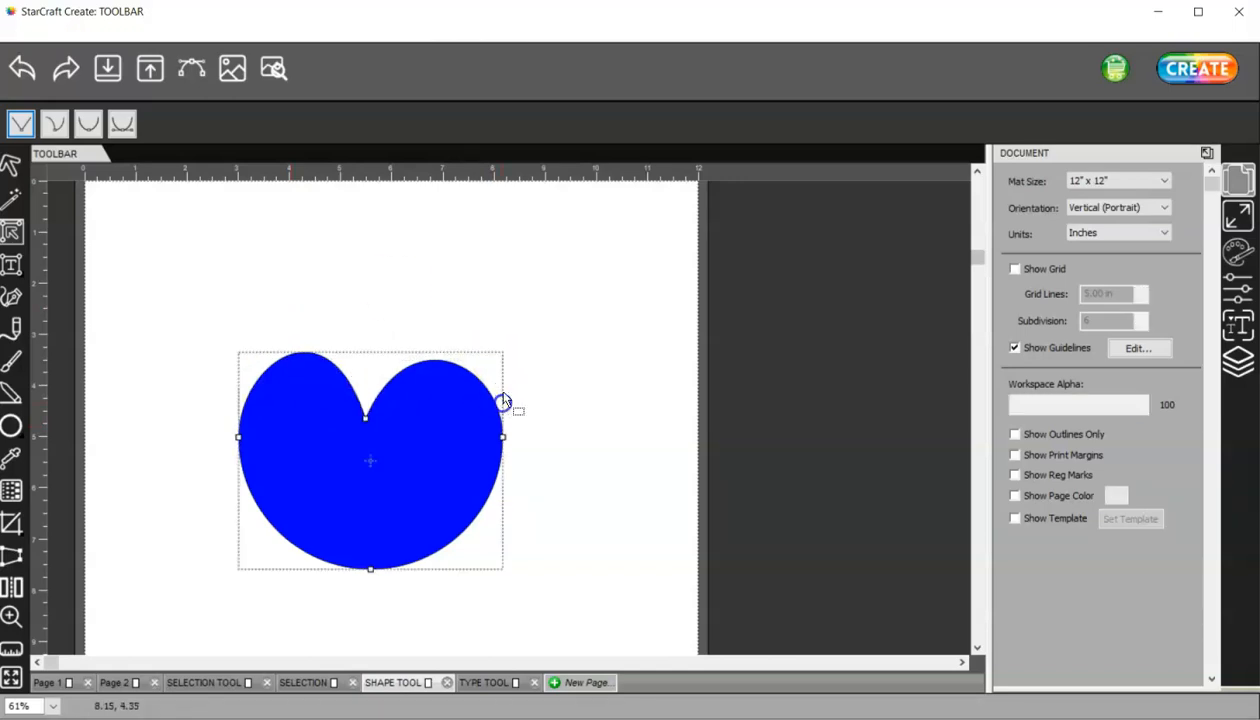
left_click(368, 571)
left_click(443, 570)
left_click_drag(411, 572, 403, 571)
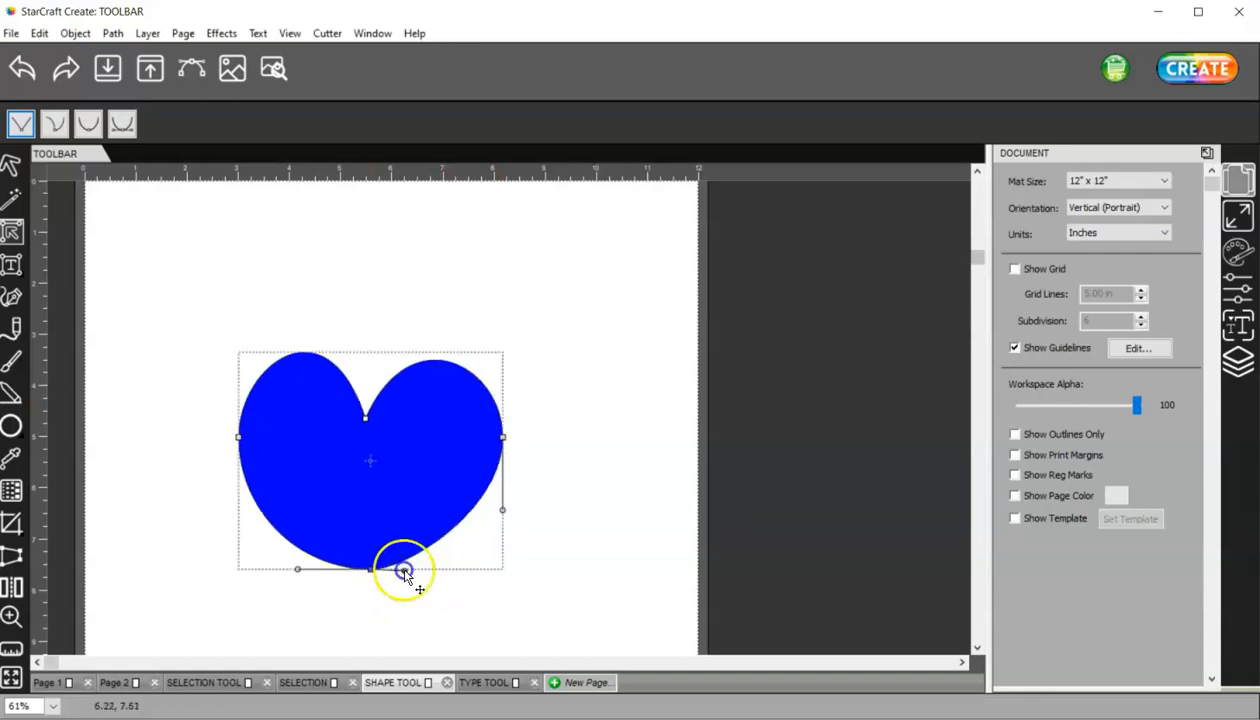
- Shorten the left curve handle of the heart's bottom node to taper the lower left side to match
left_click(298, 571)
left_click_drag(299, 569, 337, 567)
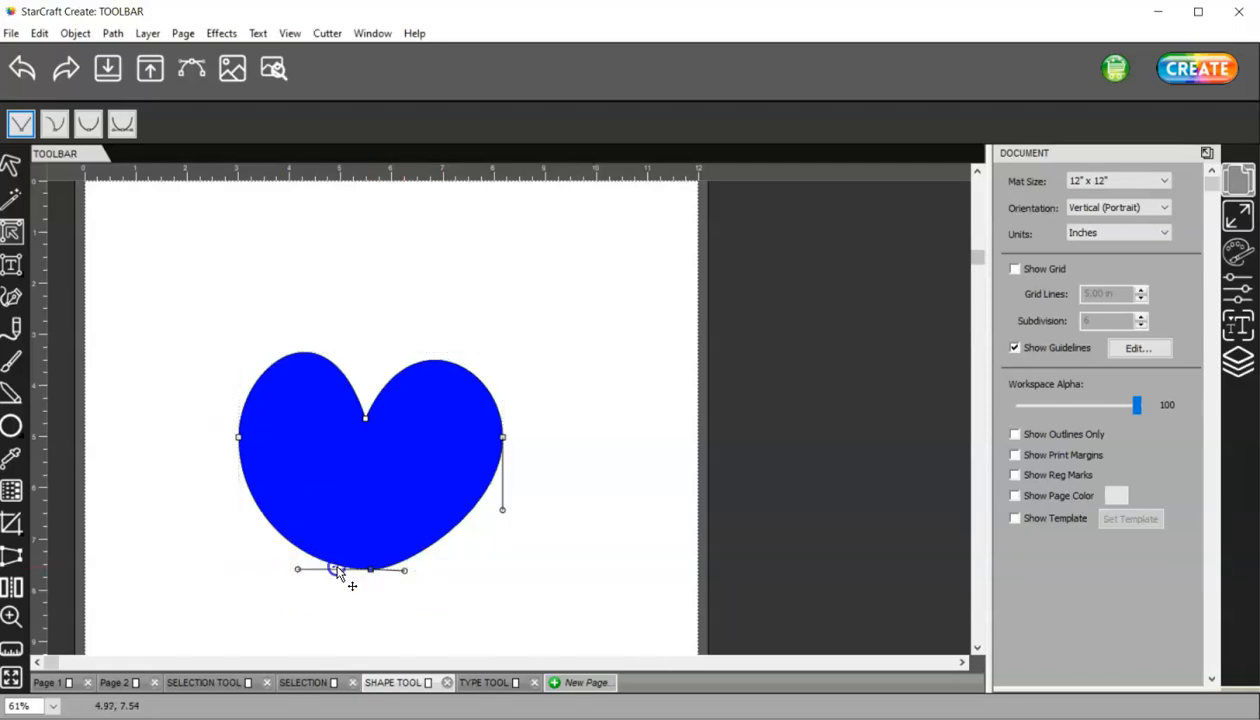
left_click(349, 571)
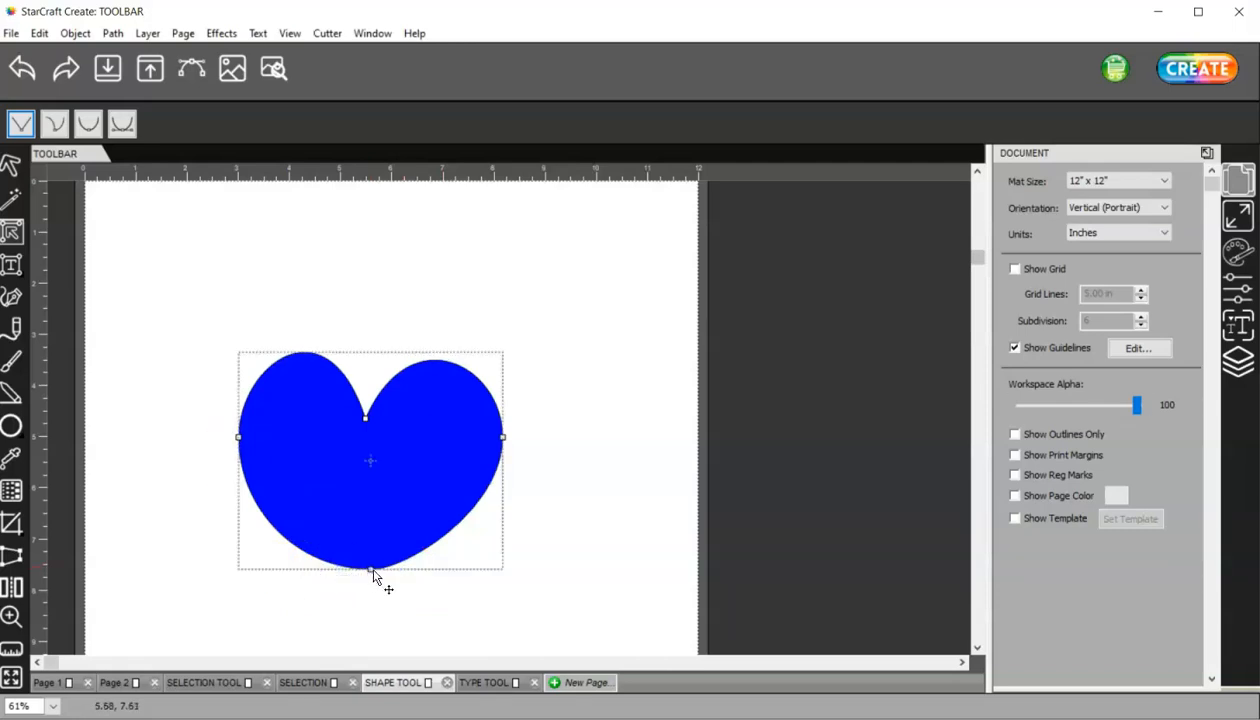
left_click_drag(298, 570, 341, 568)
left_click(370, 571)
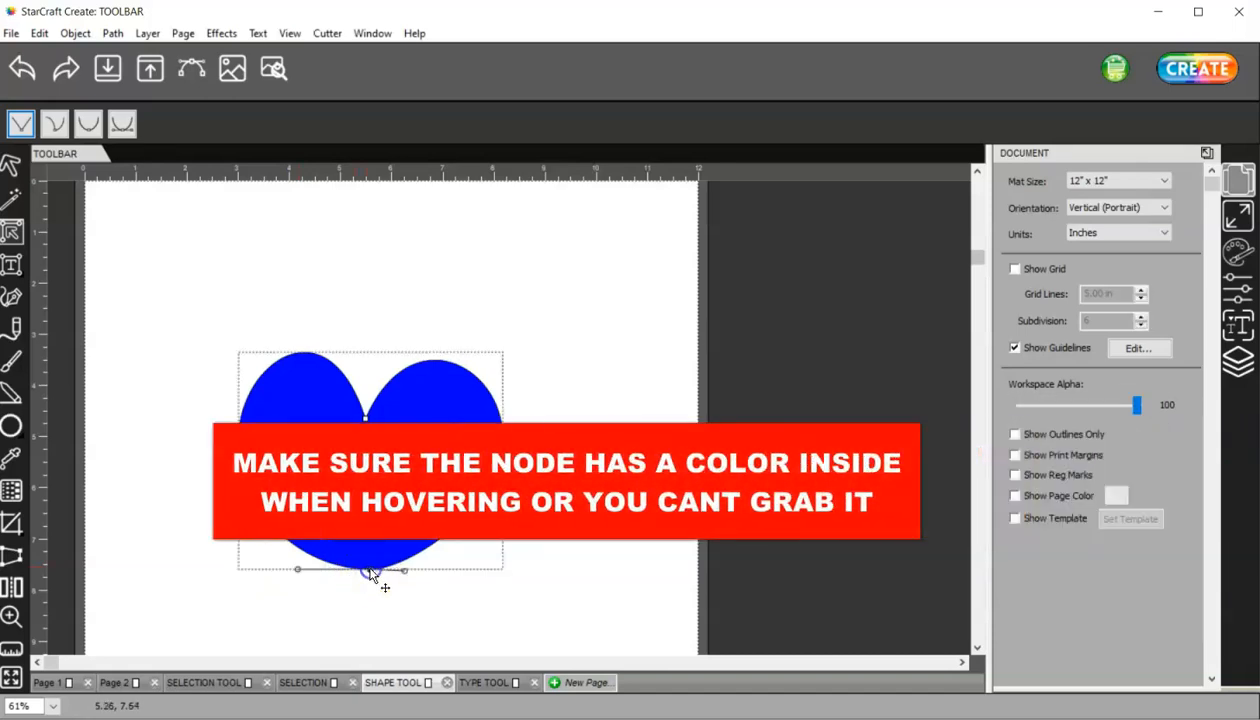
left_click_drag(297, 571, 403, 571)
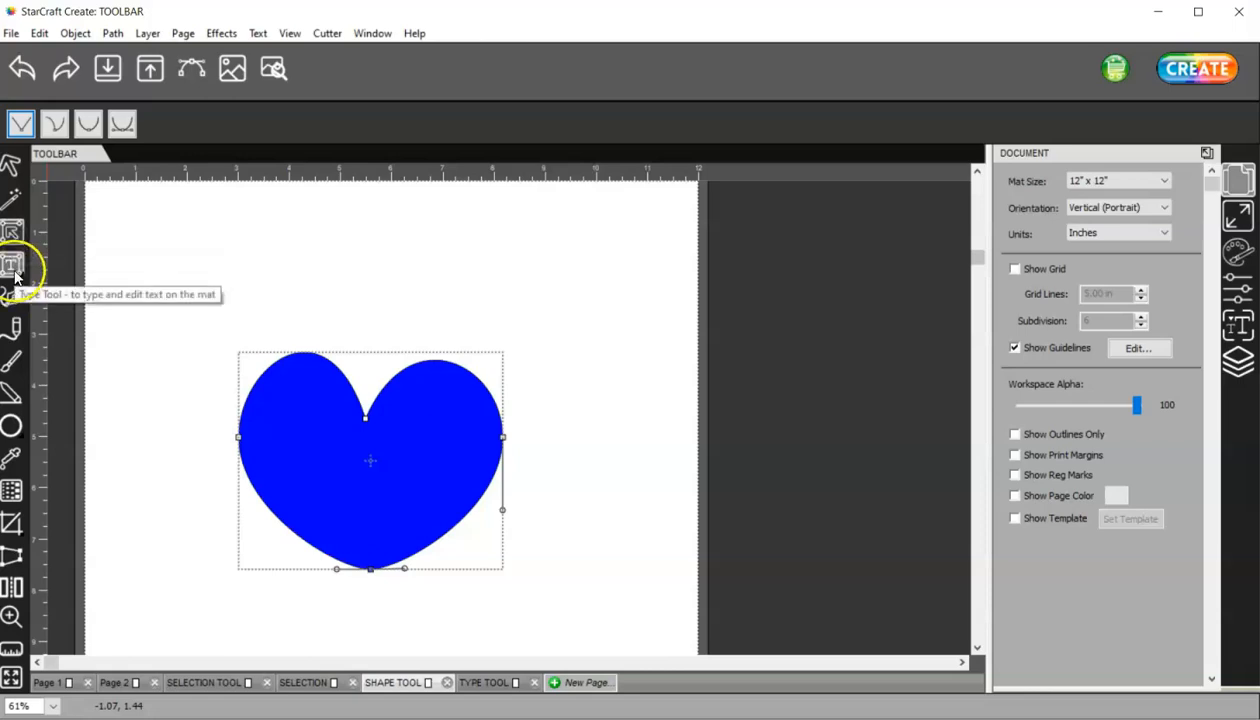
- Open the TYPE TOOL page and fit its whole mat of sample text in view
left_click(485, 683)
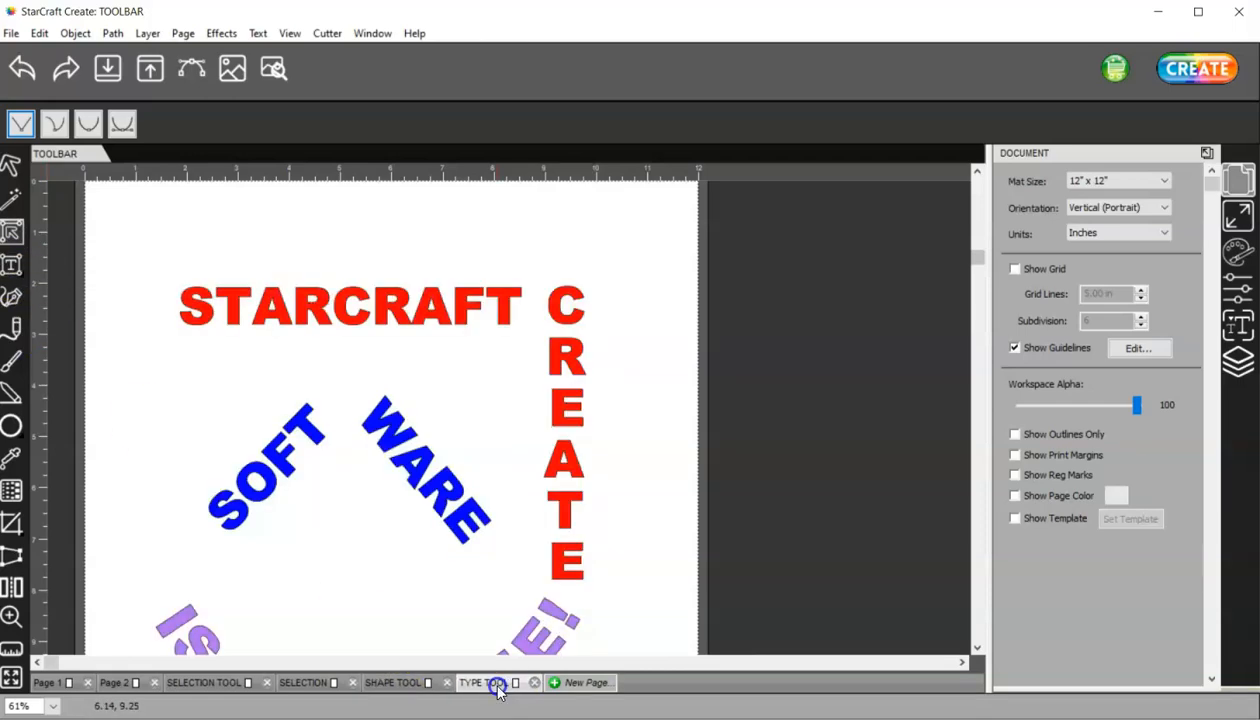
scroll(428, 537, "down", 2, "ctrl")
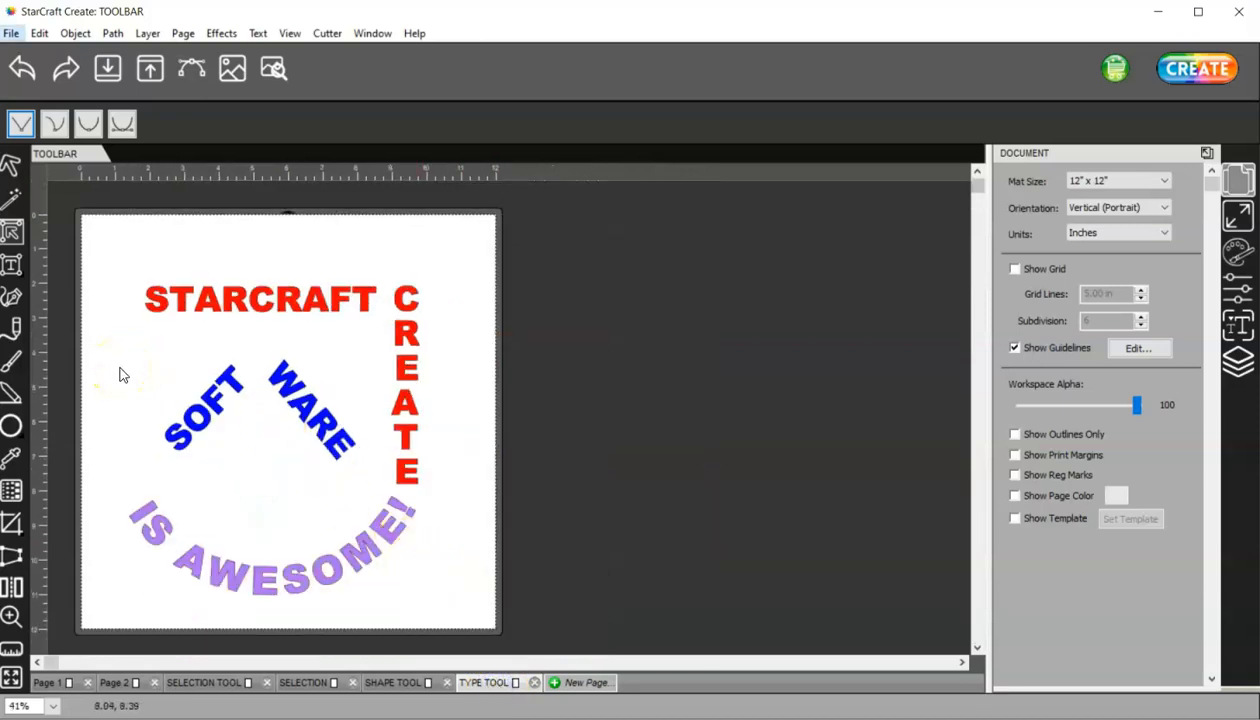
left_click(9, 266)
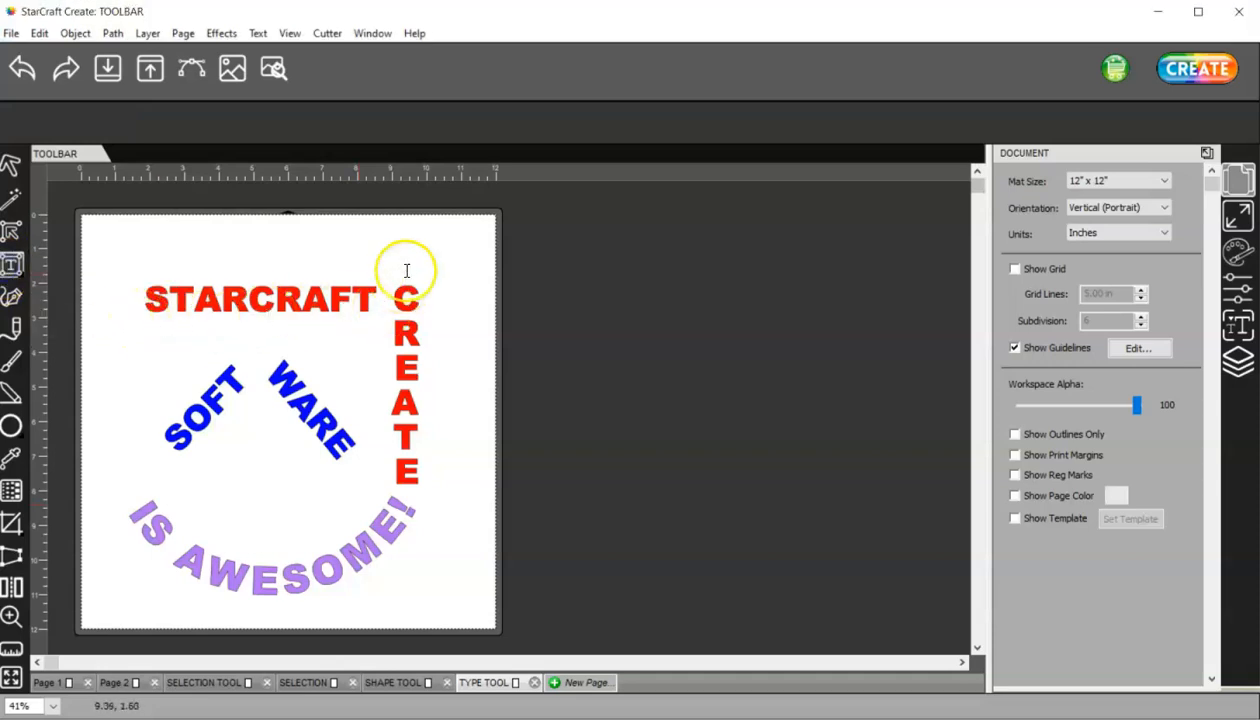
left_click(10, 270)
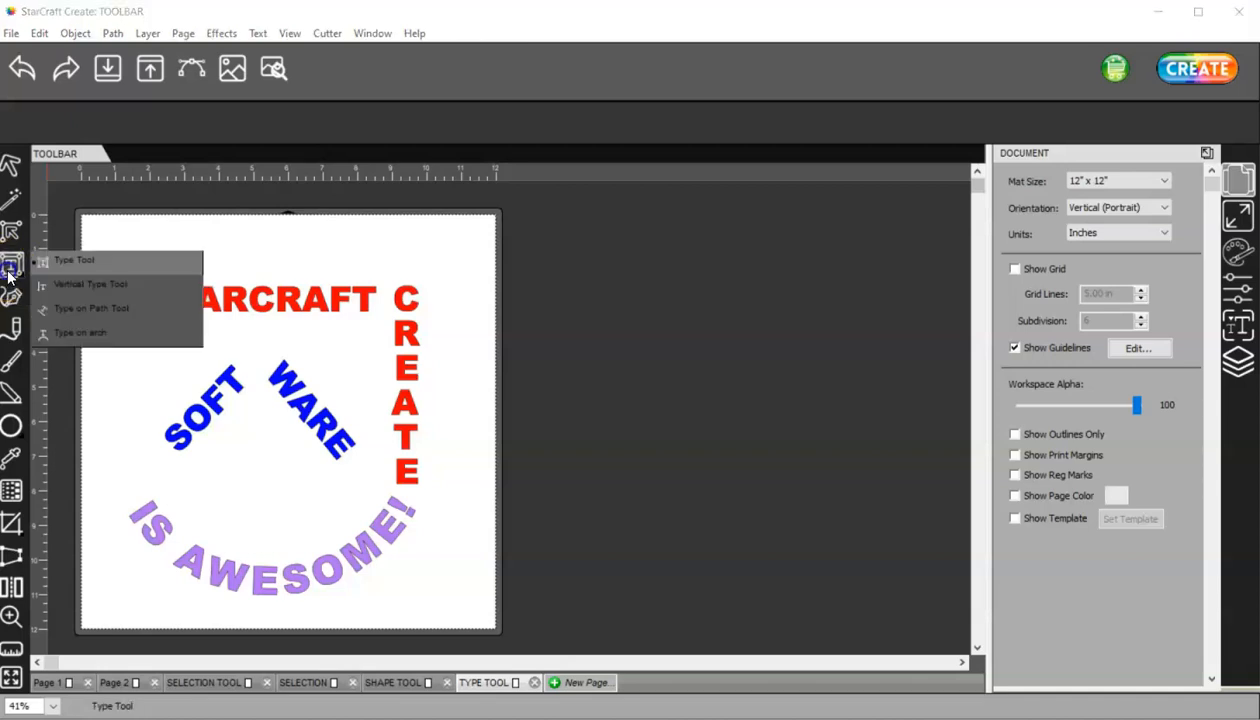
left_click(51, 326)
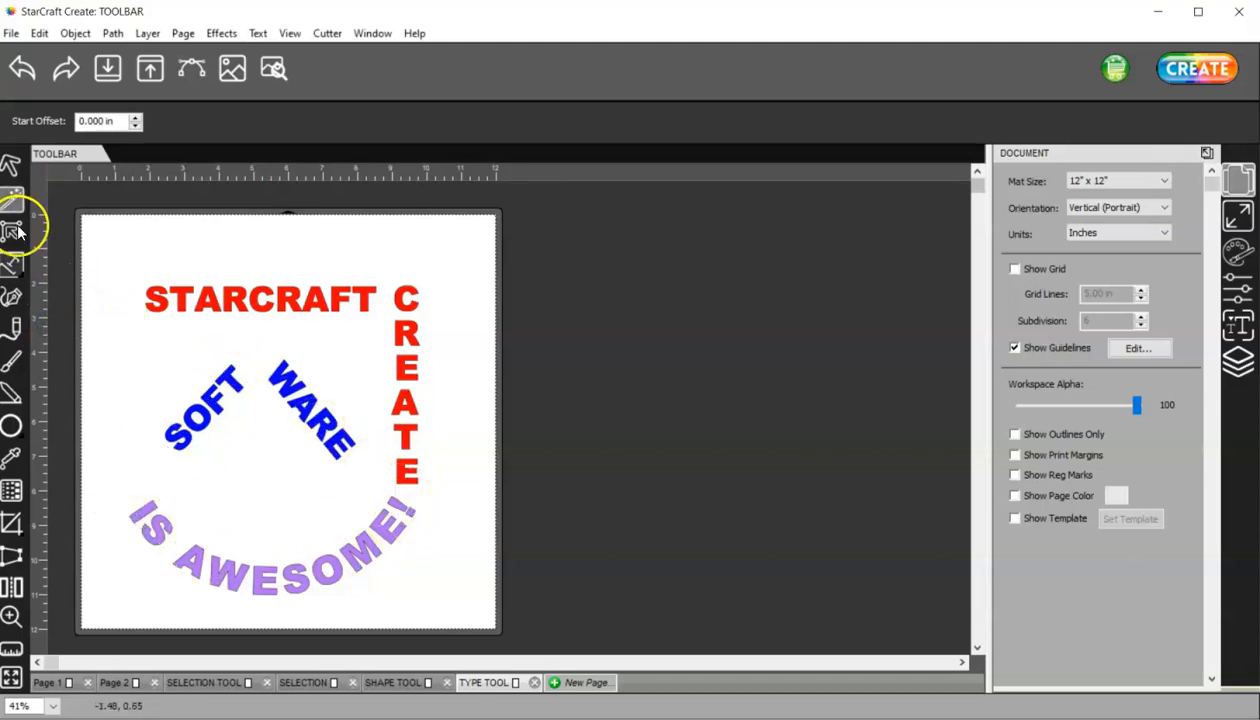
- Select all the sample text and move it off the mat to the empty workspace on its right
left_click(11, 165)
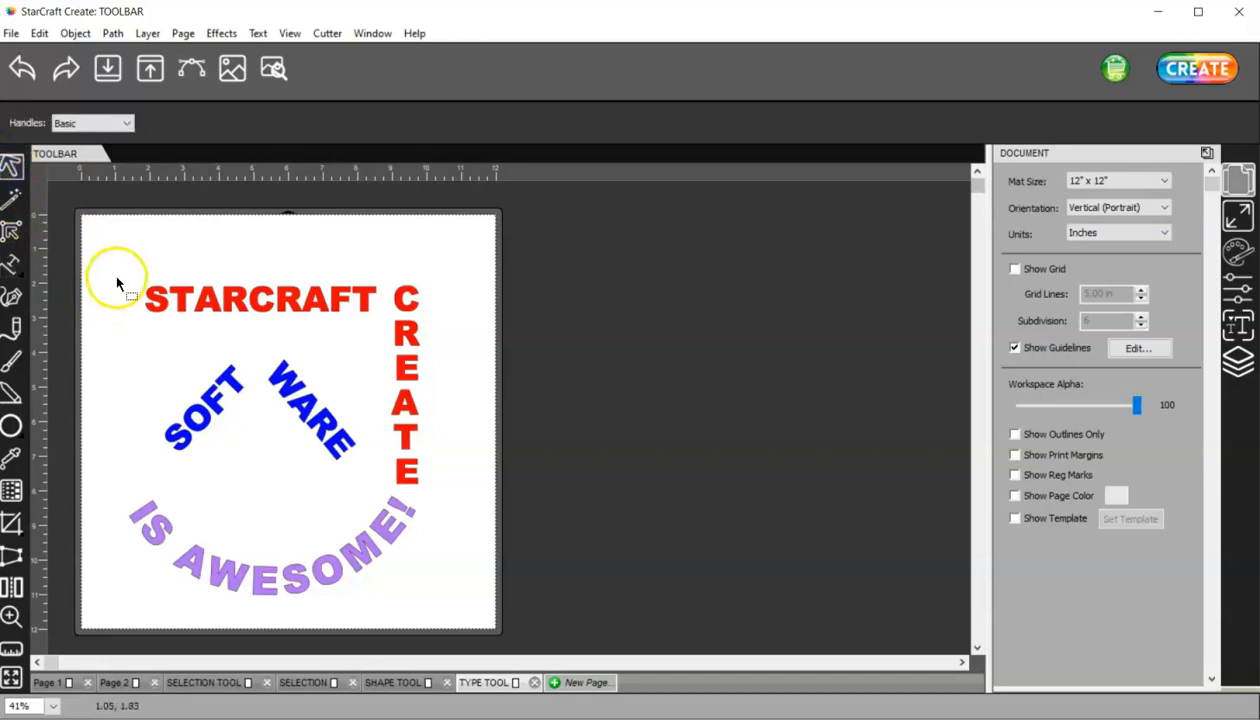
key("ctrl+a")
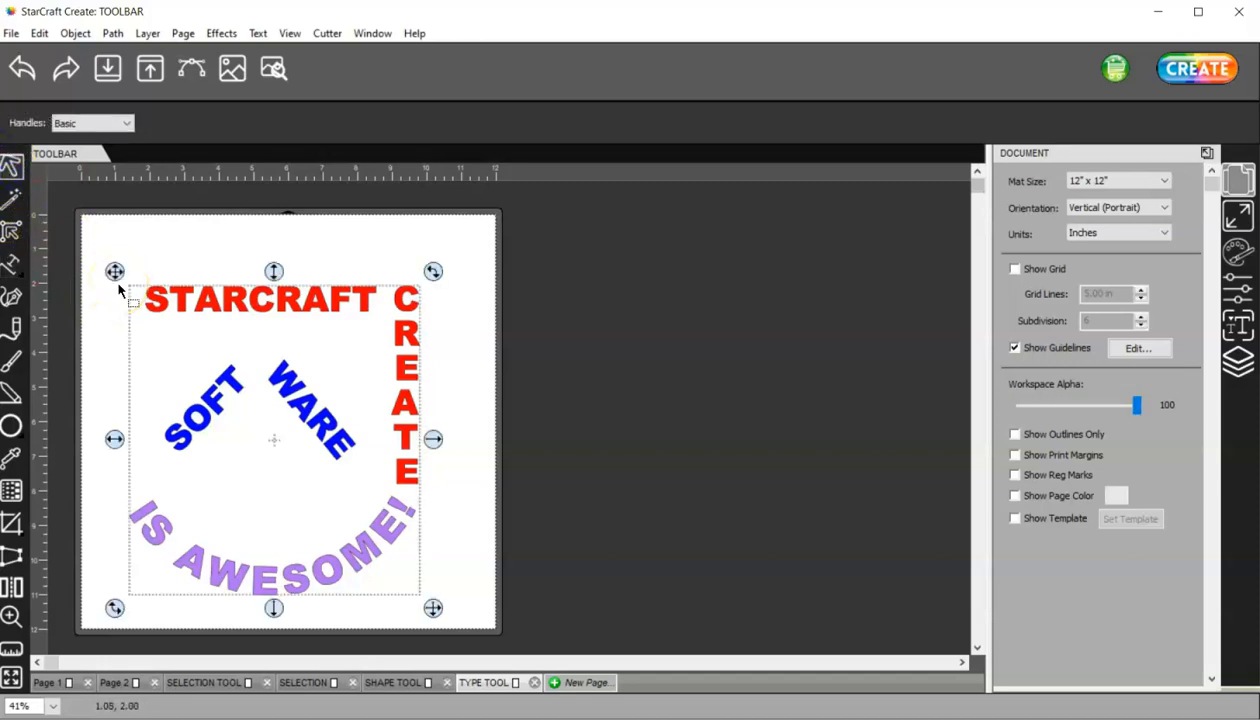
left_click(265, 308)
left_click_drag(265, 308, 713, 276)
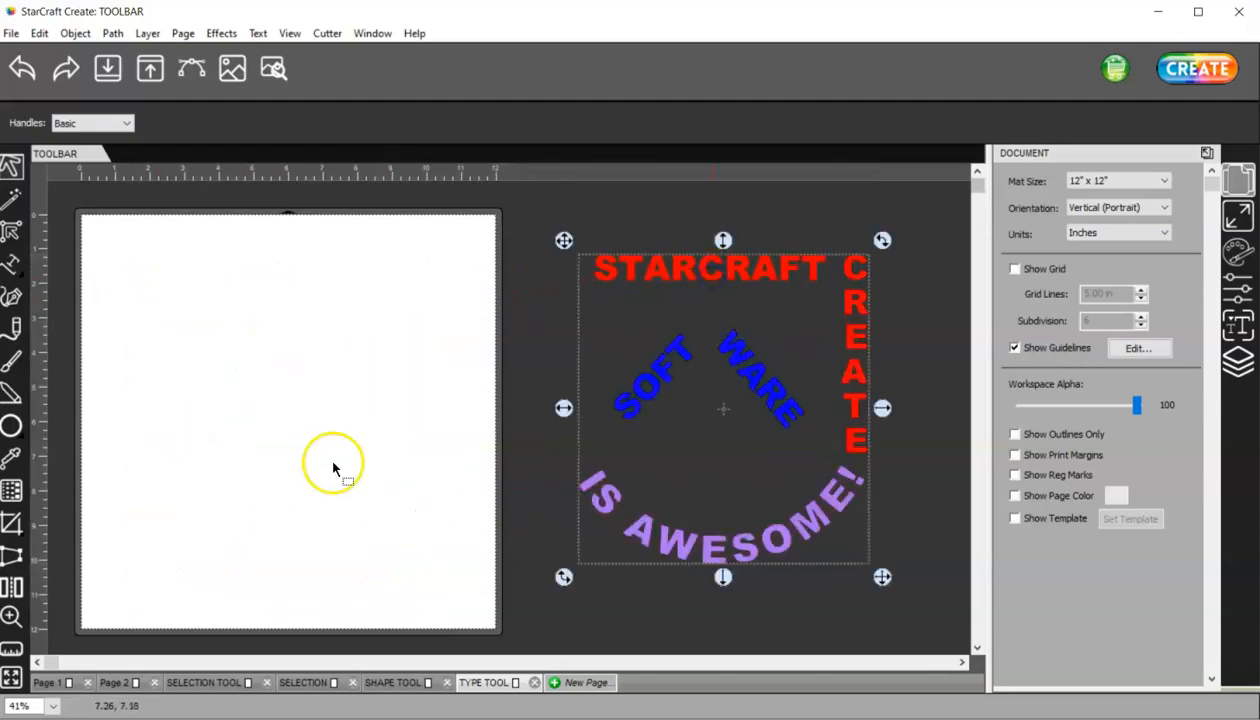
- Show the text settings and add the horizontal text STARCRAFT near the top of the mat with the Type Tool
left_click(33, 272)
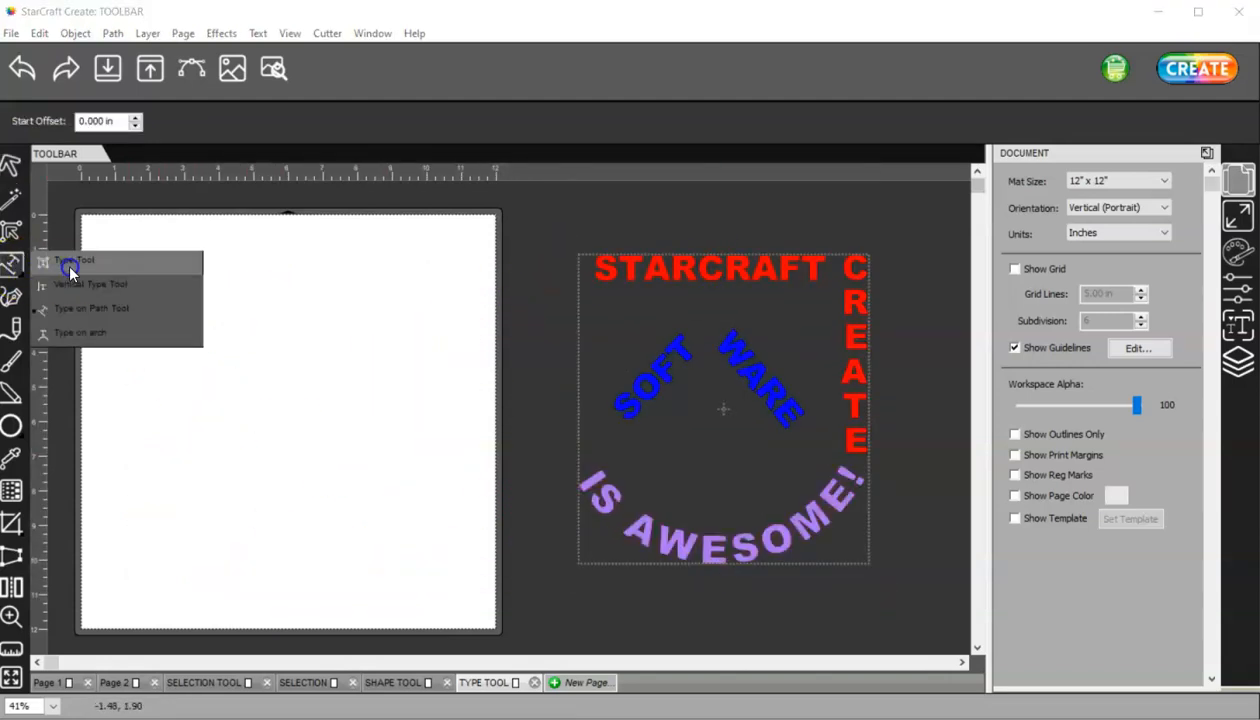
left_click(70, 266)
left_click(121, 285)
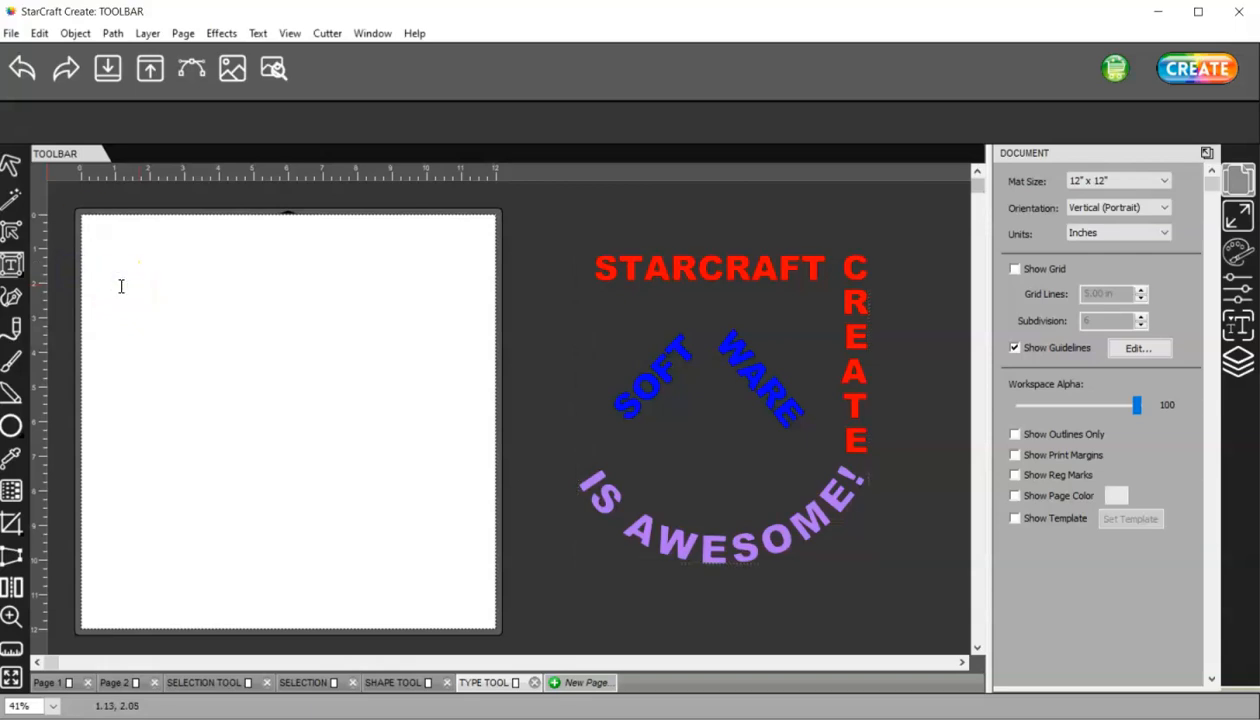
left_click(1239, 327)
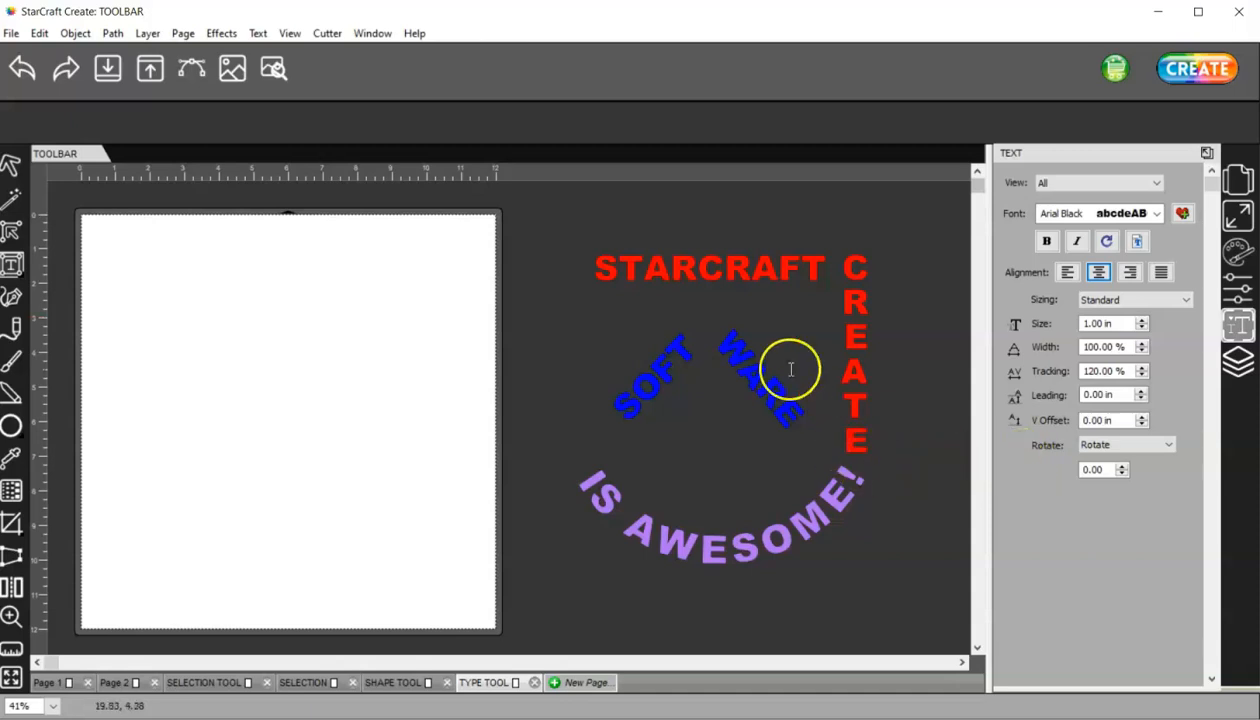
left_click(128, 305)
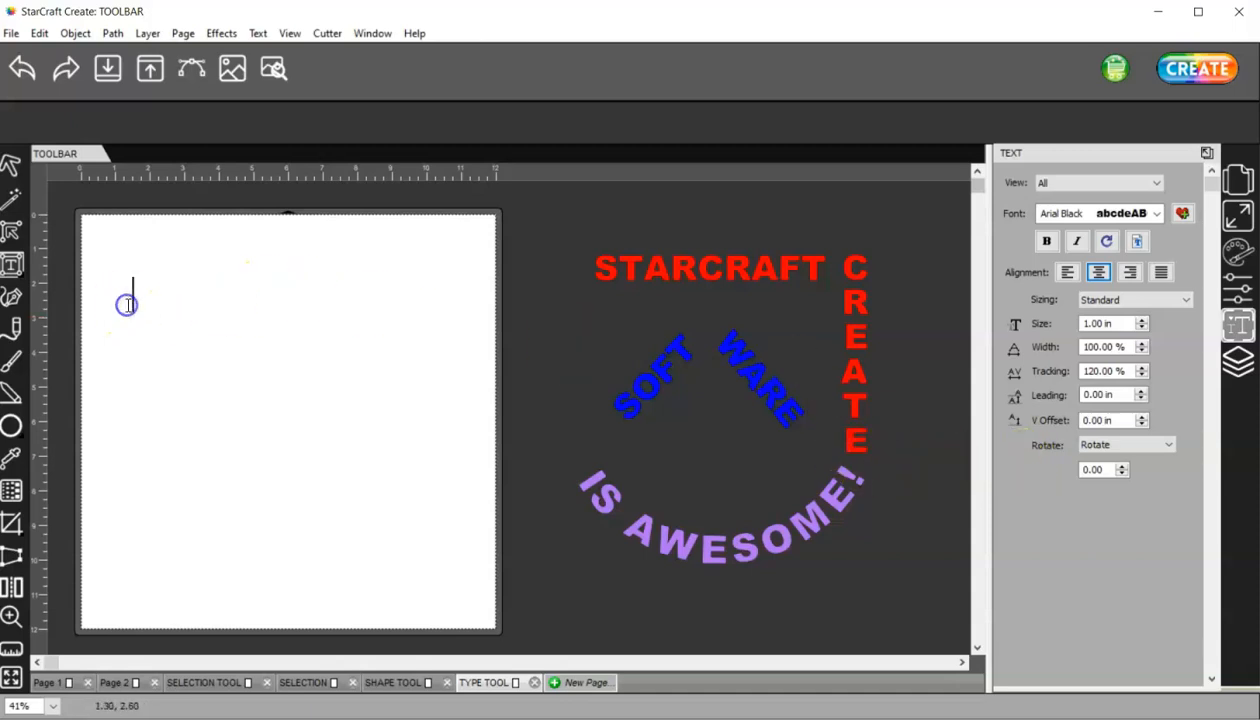
type("S")
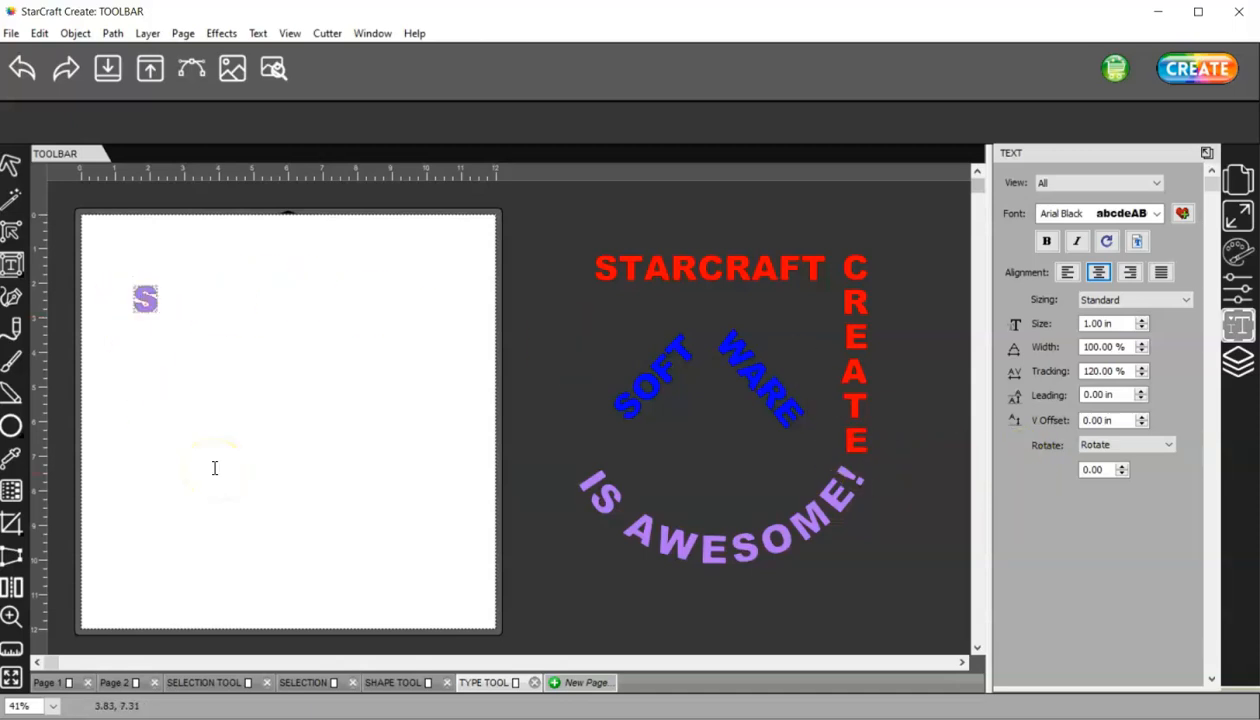
type("TARCRAFT")
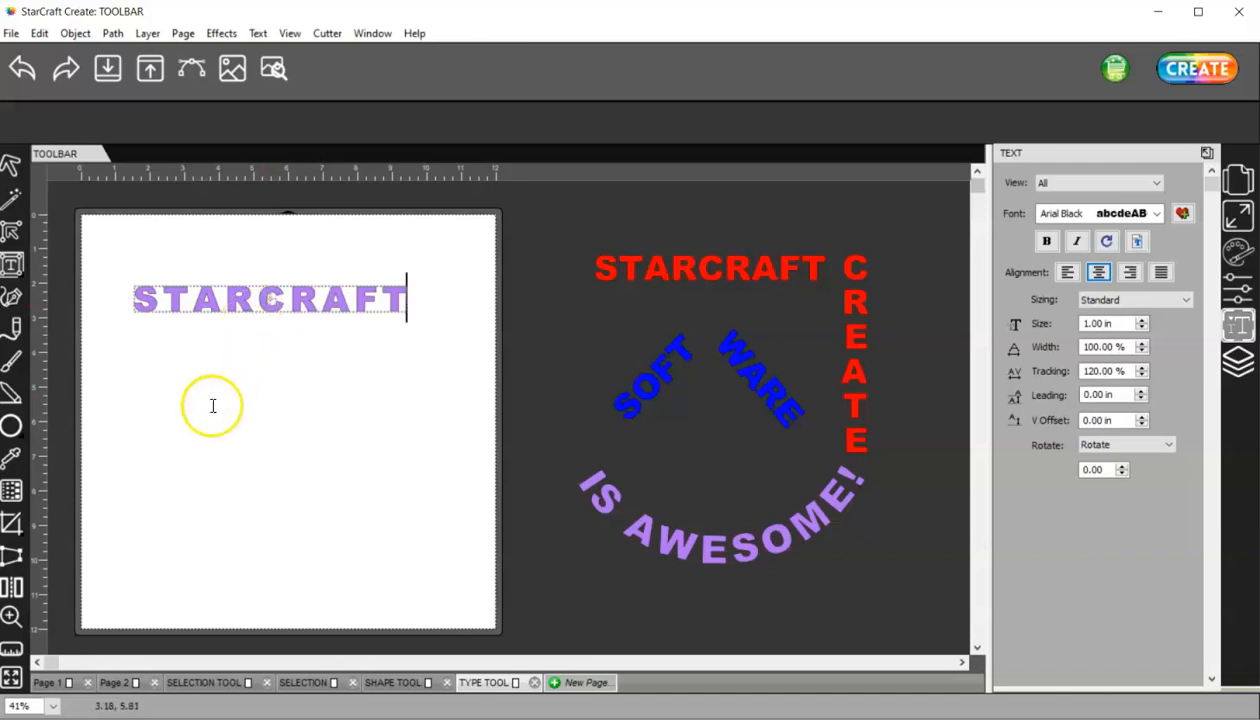
- Add the word CREATE with the Vertical Type Tool, running downward from the end of STARCRAFT
left_click_drag(12, 263, 179, 286)
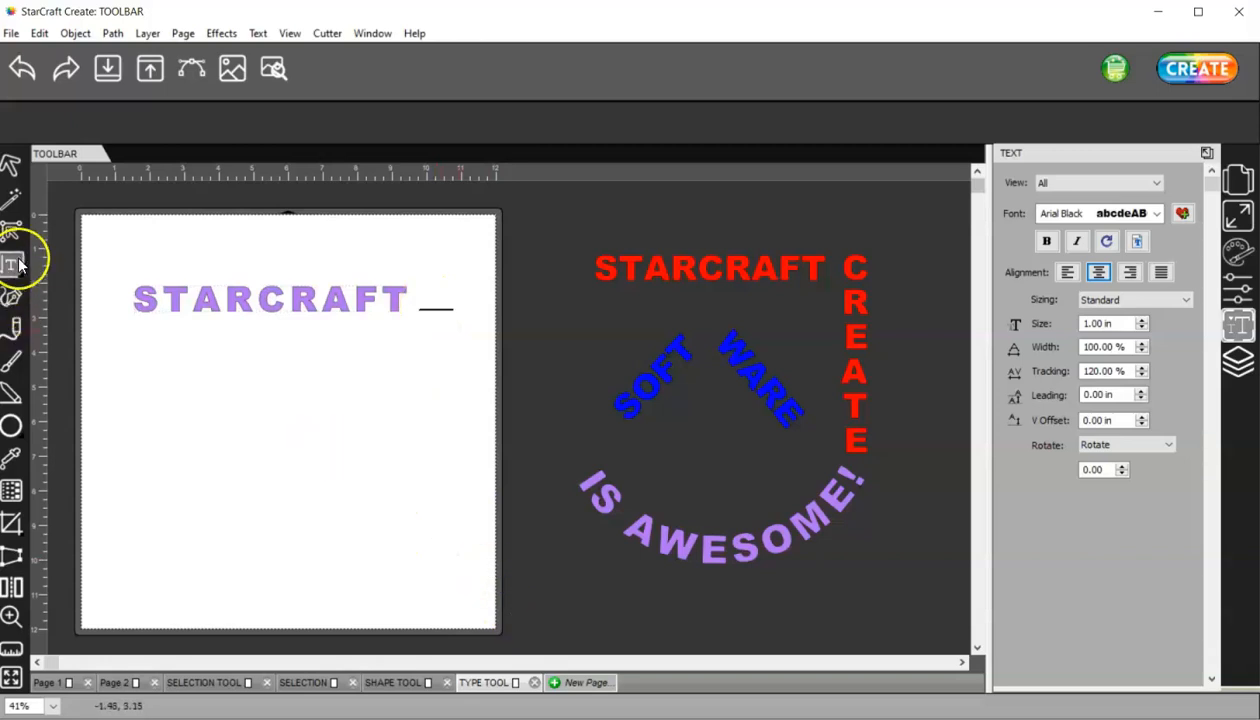
left_click_drag(14, 262, 17, 265)
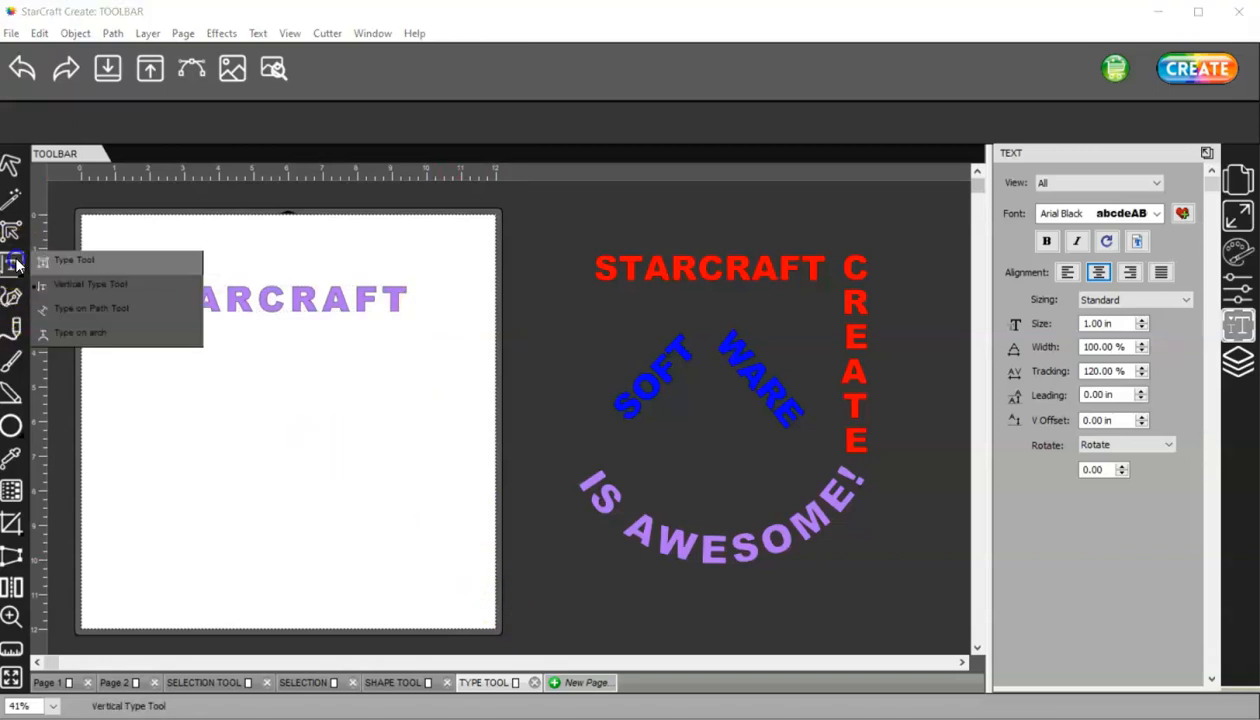
left_click_drag(63, 260, 94, 283)
left_click(420, 308)
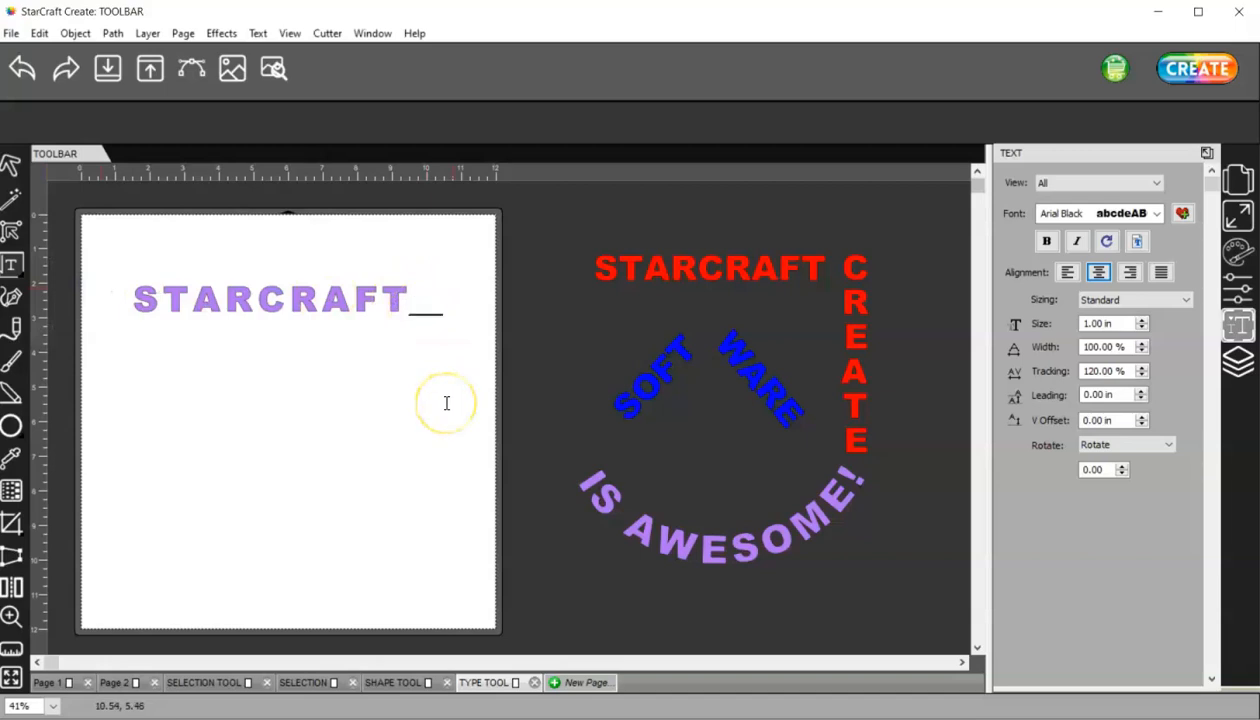
type("CREATE")
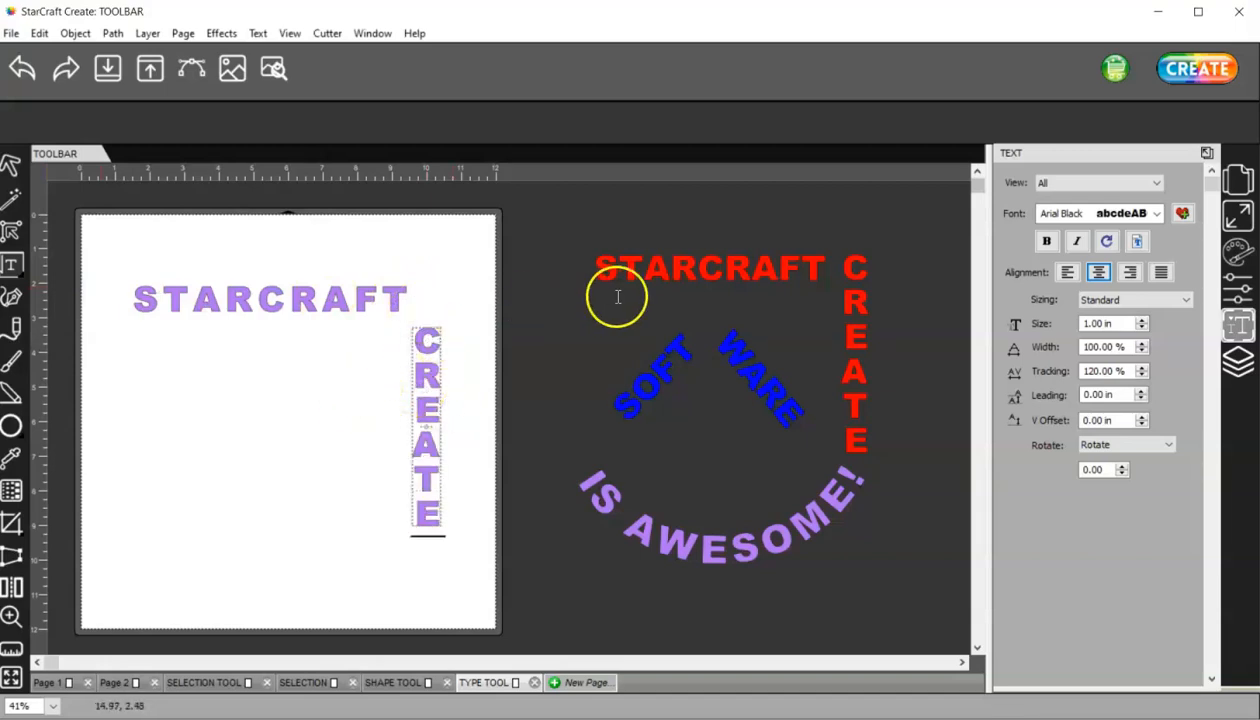
left_click(22, 268)
left_click(85, 289)
left_click(85, 310)
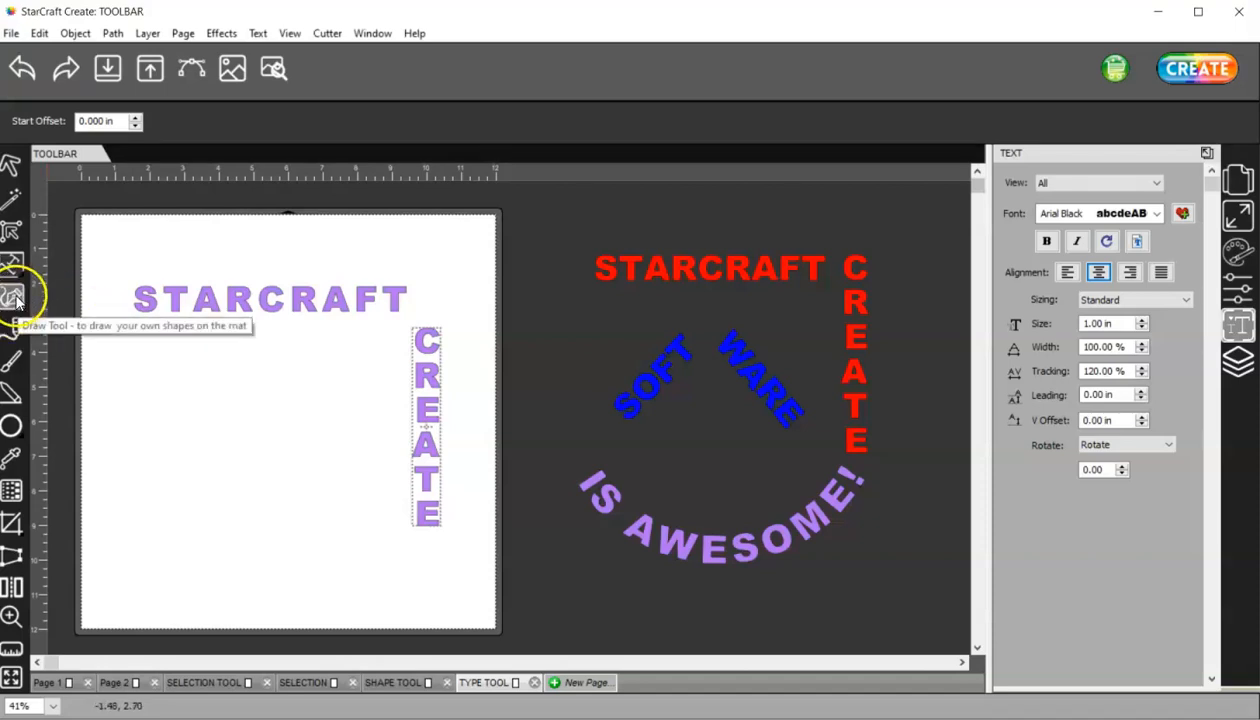
- Draw an open inverted-V path of straight segments below STARCRAFT, about 6.4 in wide and 4.6 in tall
left_click(15, 298)
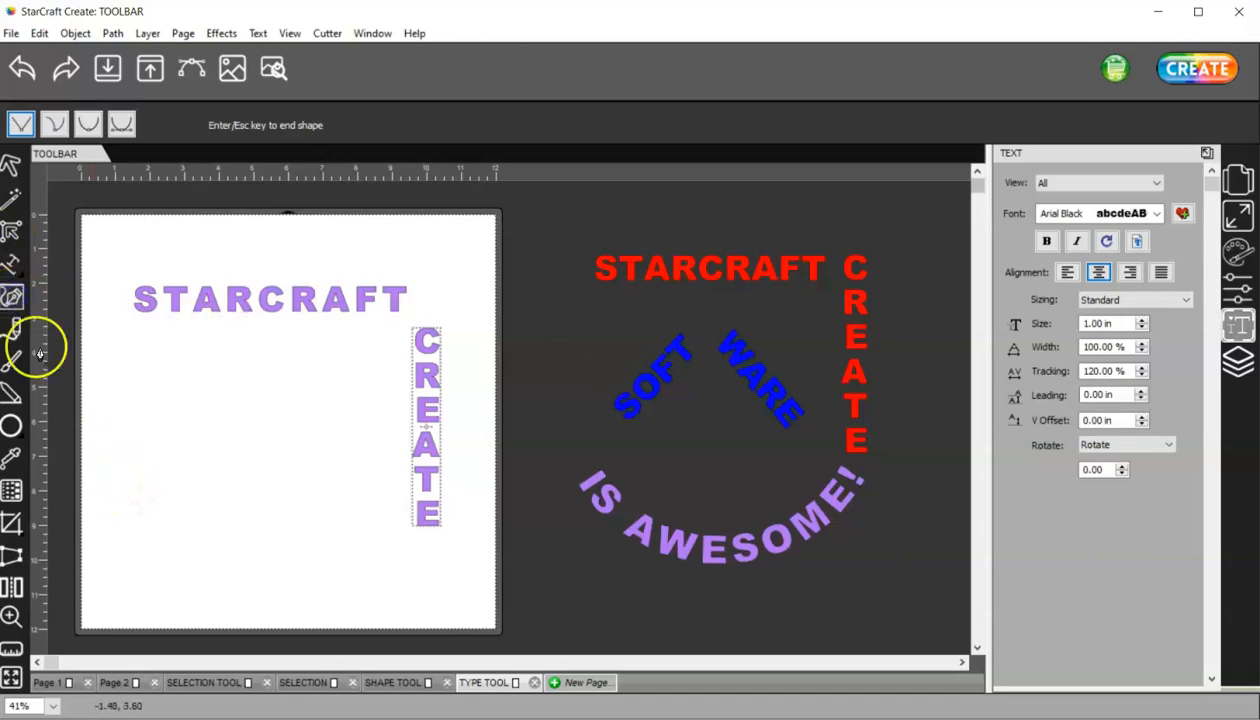
left_click(124, 510)
left_click(239, 350)
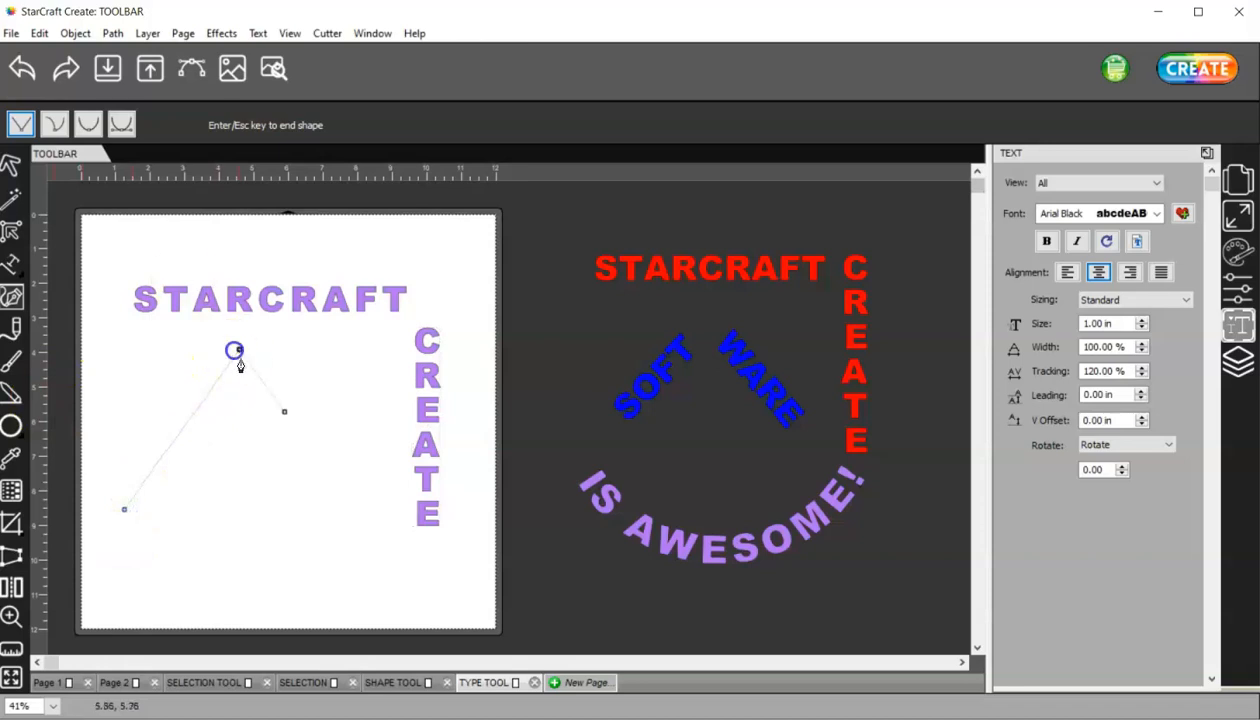
left_click(341, 508)
key("Return")
- Place SOFT WARE along the inverted-V path with Type on Path, spacing the words so each sits on its own slope
left_click_drag(14, 268, 155, 312)
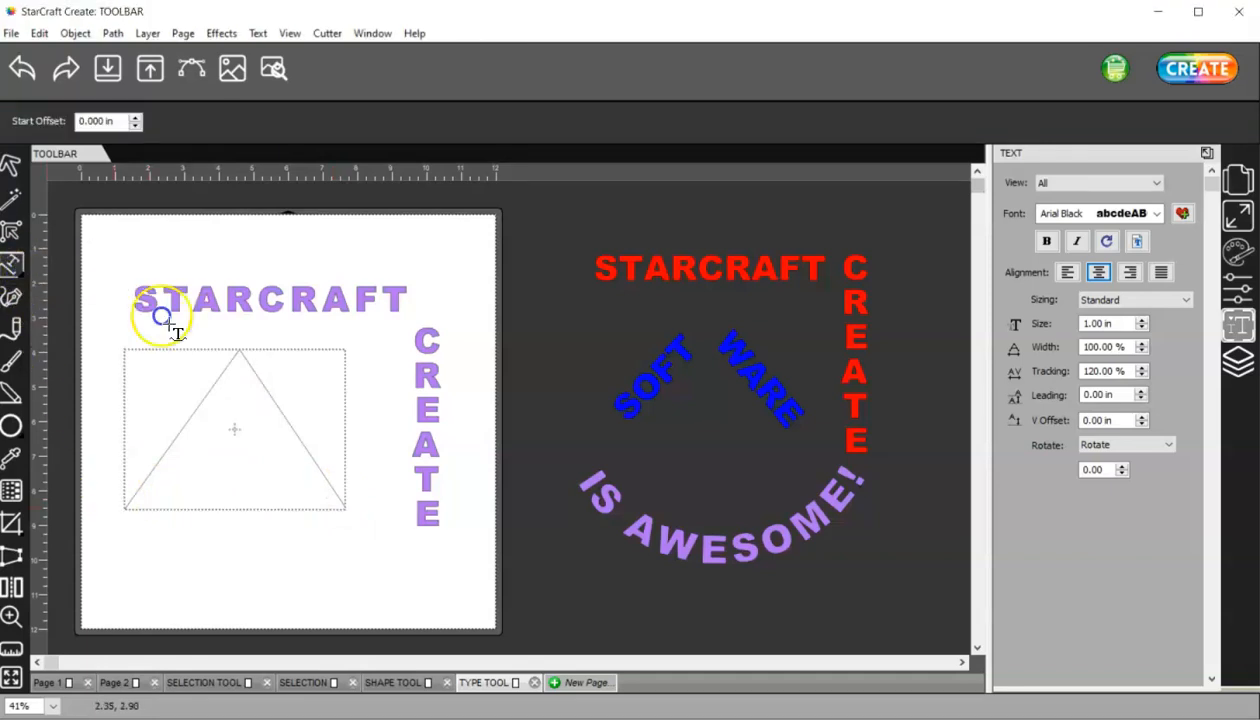
left_click(131, 500)
left_click(205, 547)
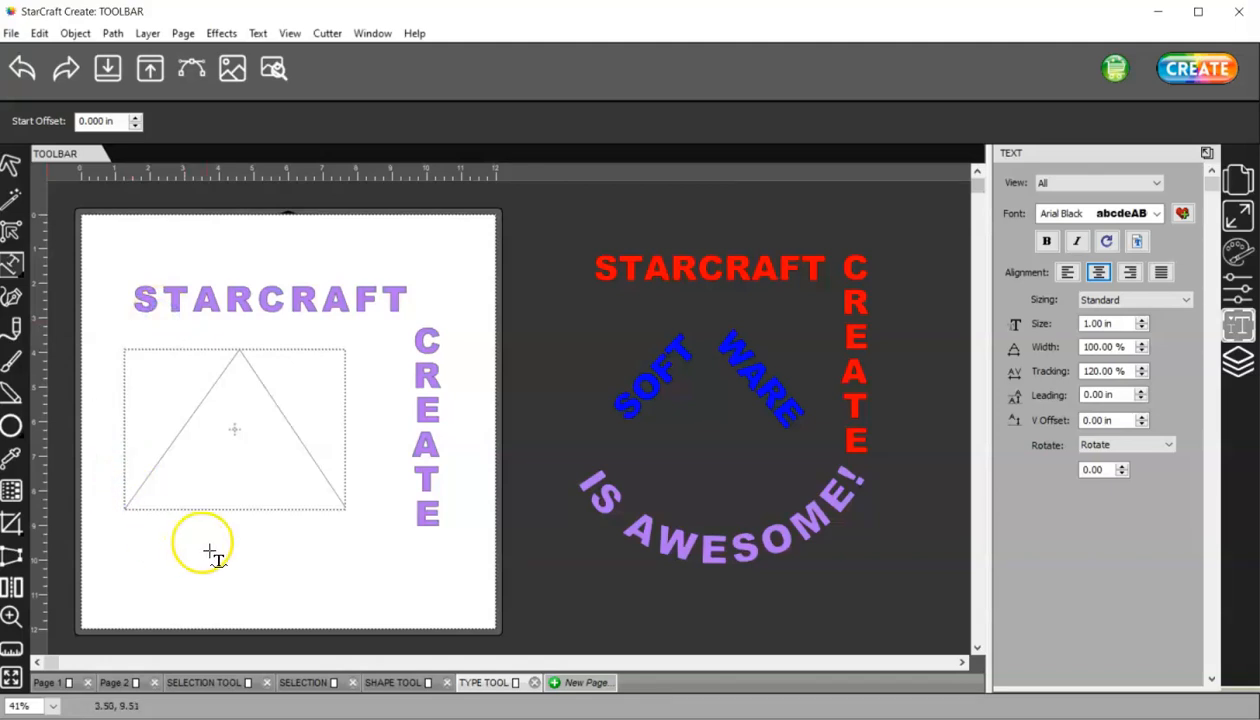
type("SOFT WARE")
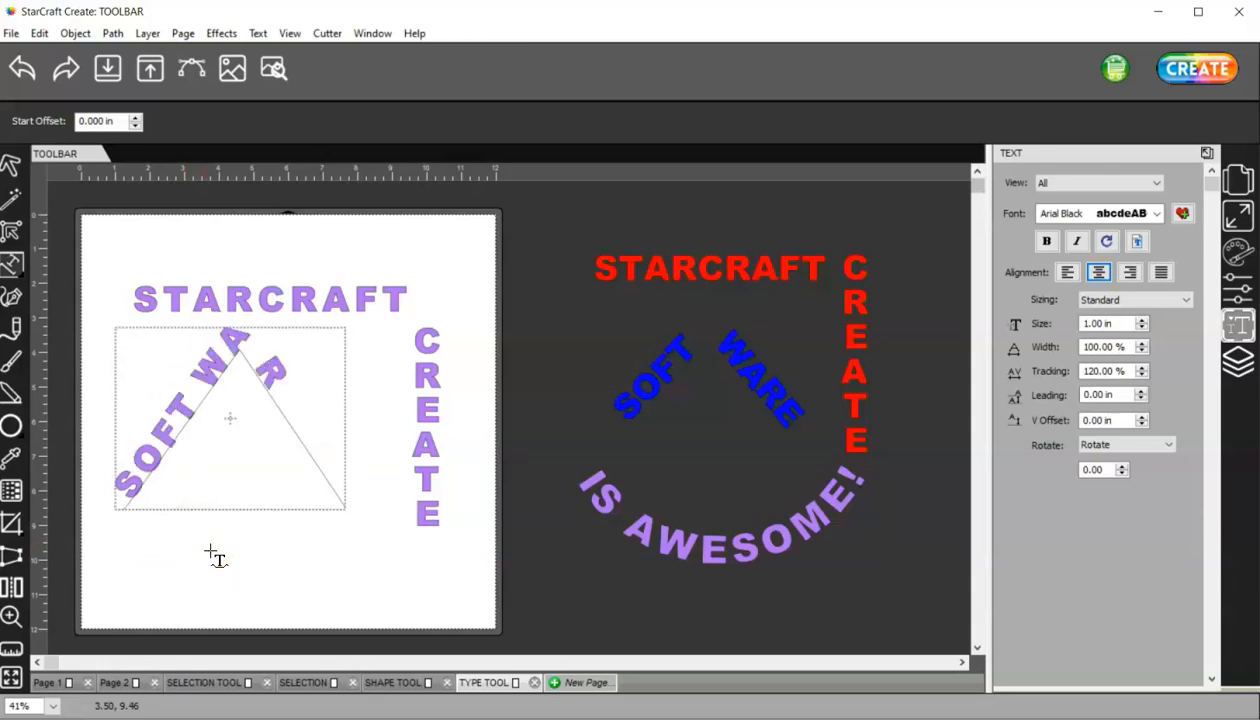
left_click(206, 389)
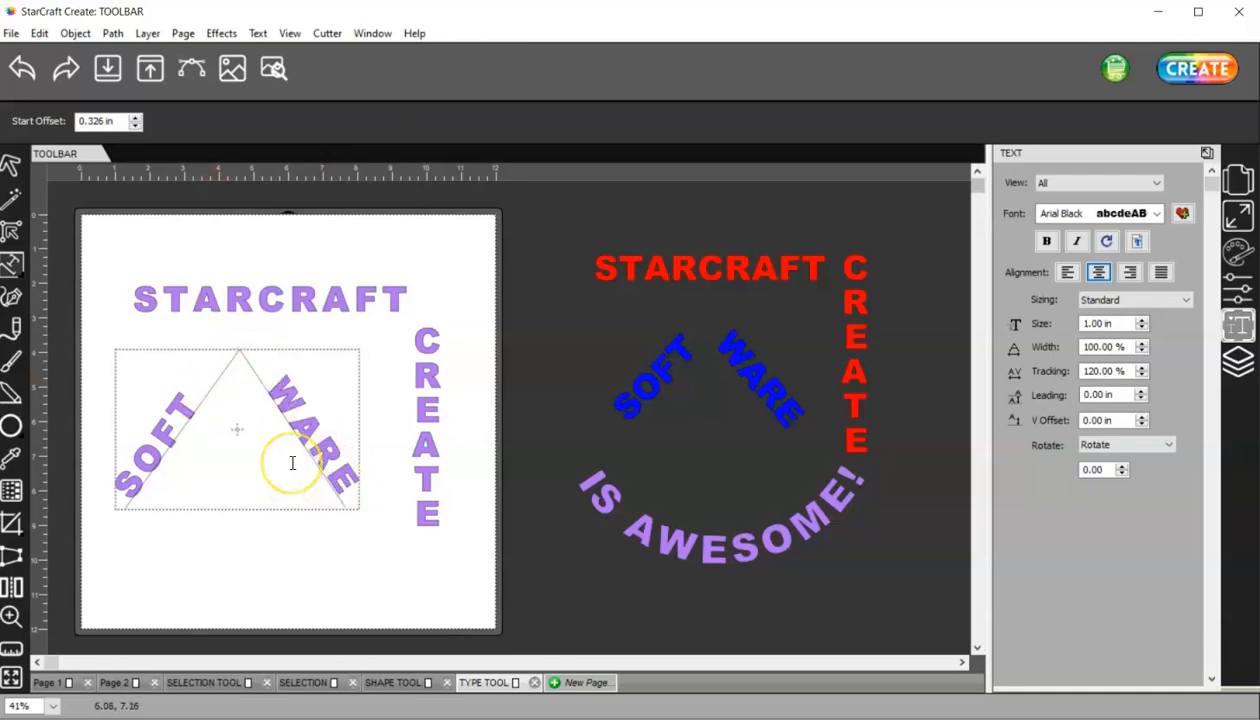
- Convert the SOFT WARE path text to outlines and move it up closer beneath STARCRAFT
left_click(12, 164)
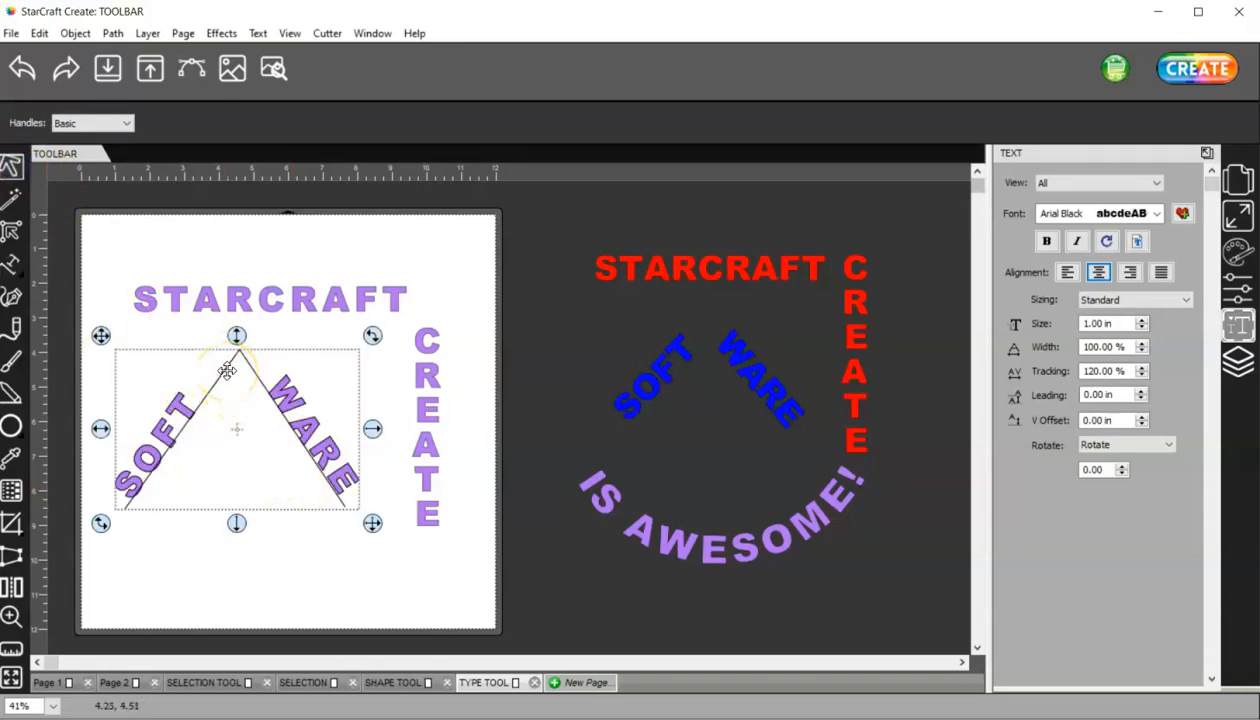
left_click(259, 34)
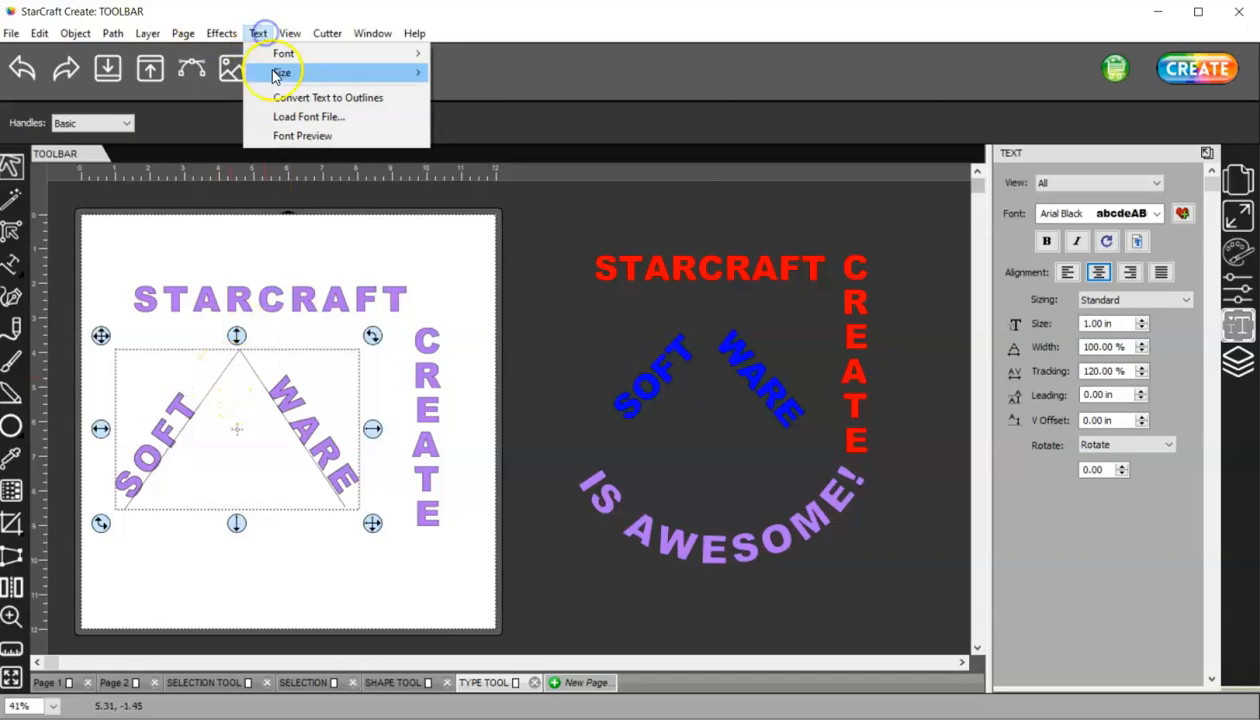
left_click(282, 99)
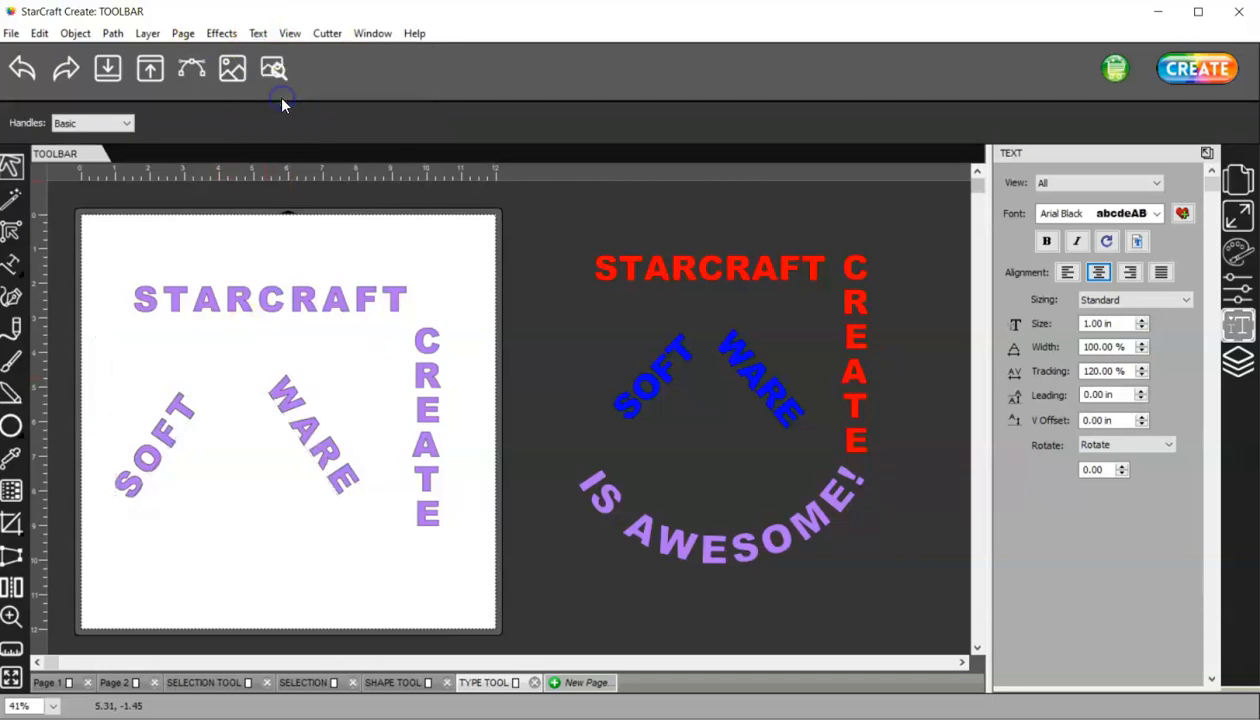
left_click_drag(187, 415, 213, 373)
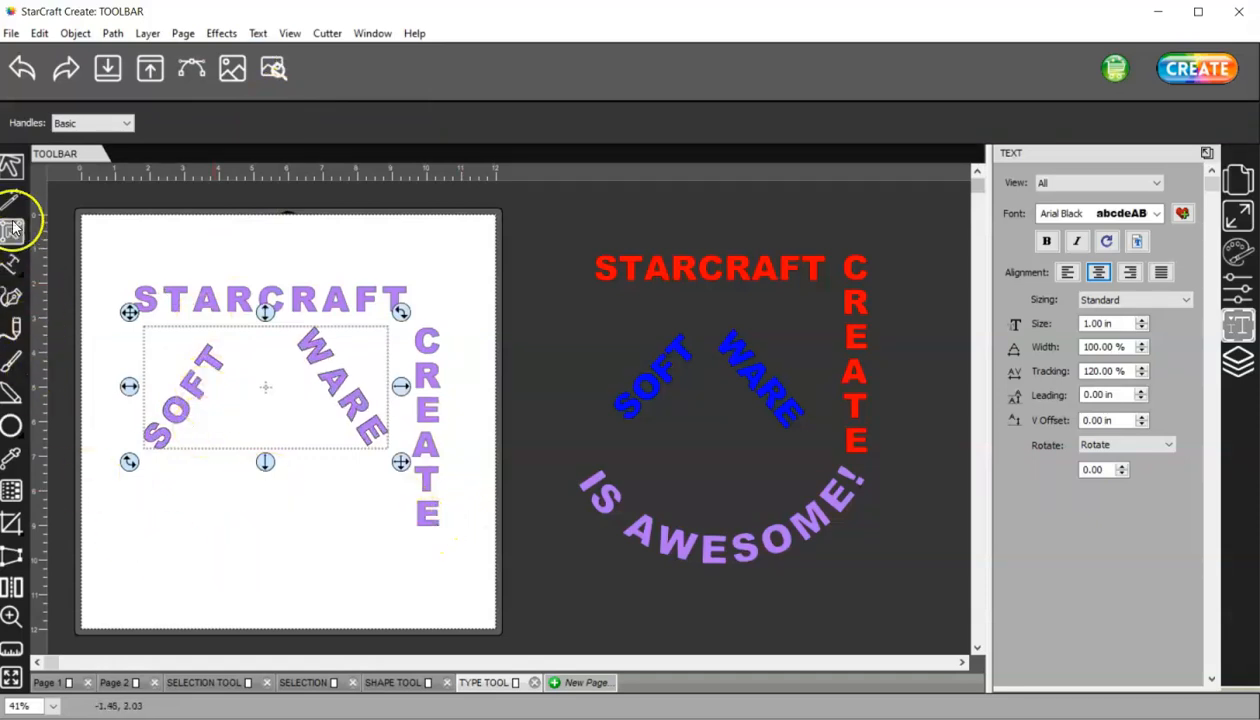
- Add the curved text IS AWESOME near the mat's lower left with Type on arch
left_click(11, 262)
left_click(122, 331)
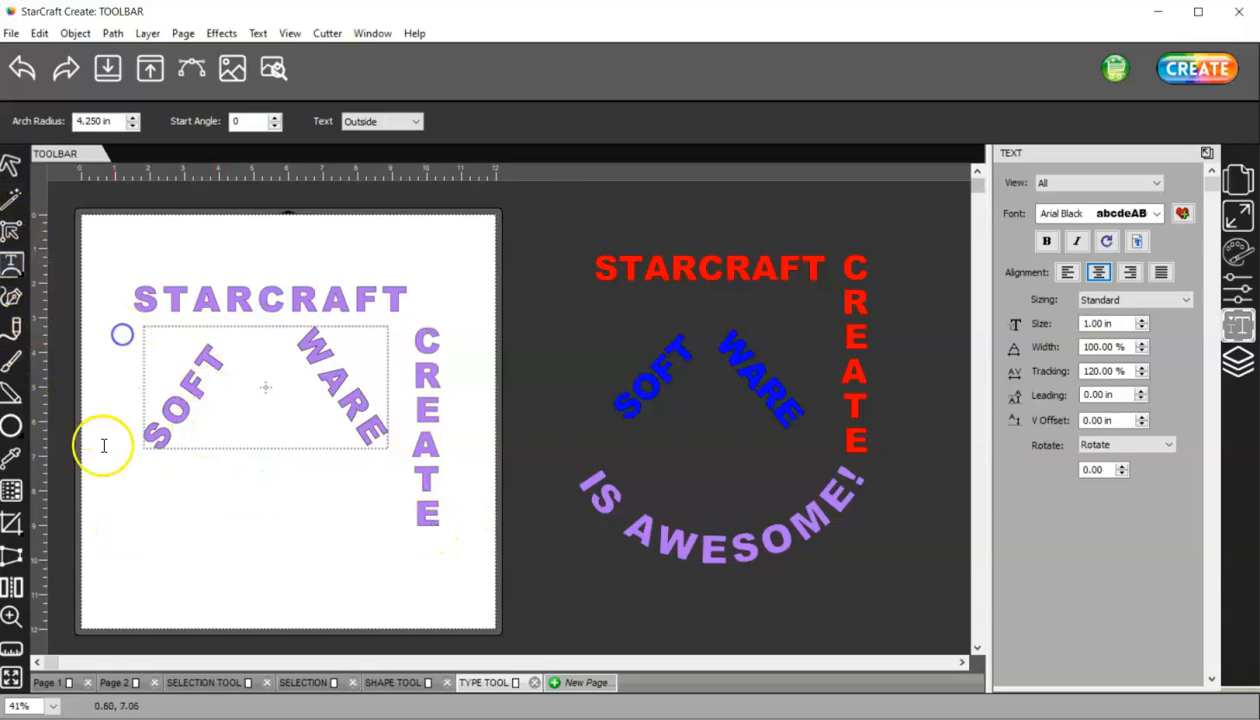
left_click(11, 265)
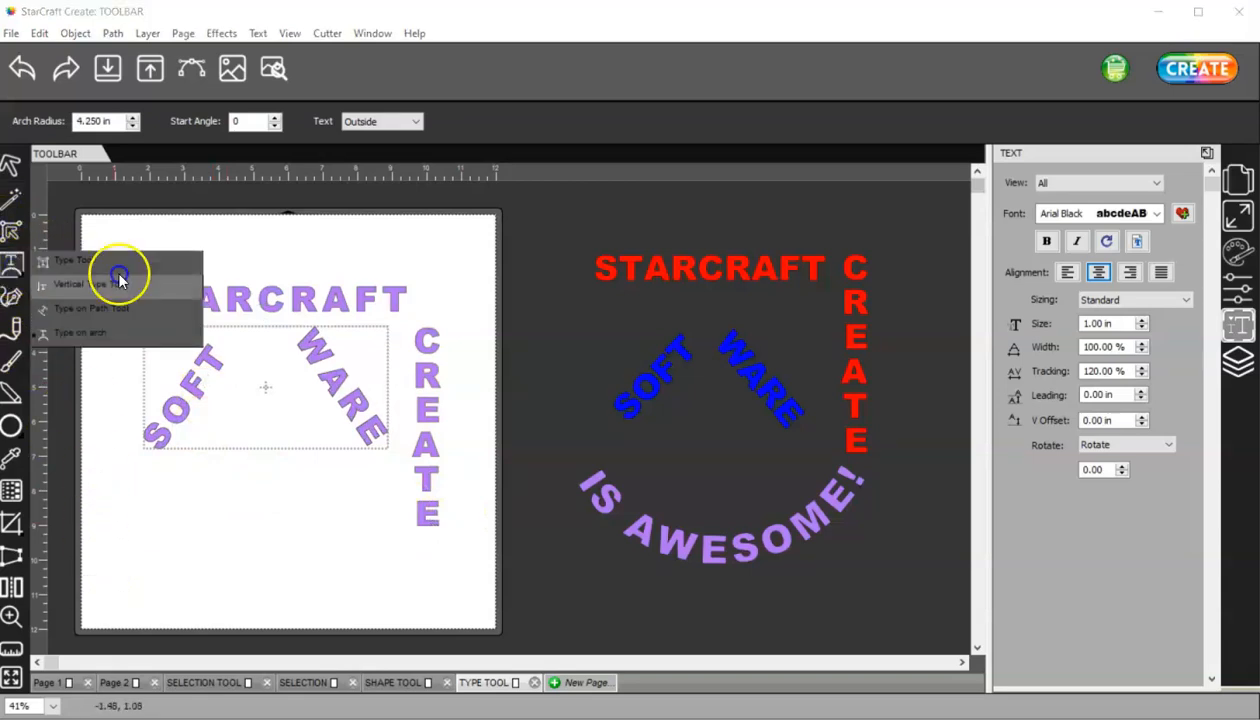
left_click(75, 257)
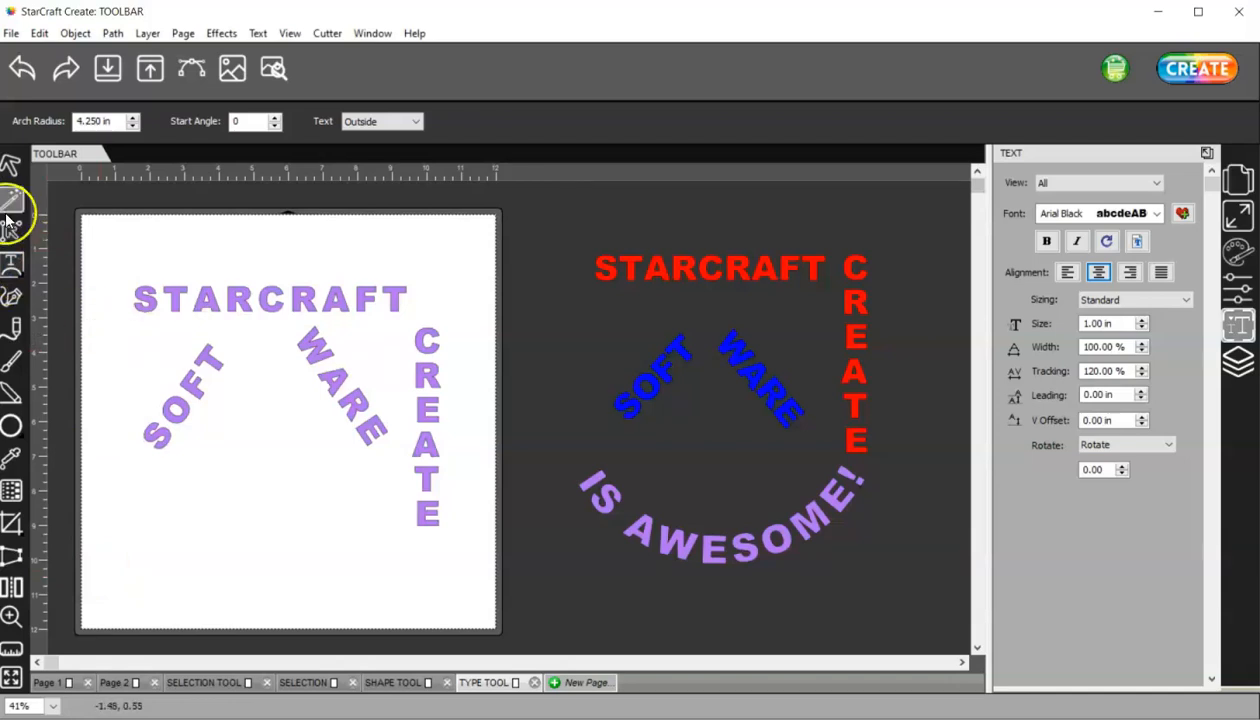
left_click(13, 264)
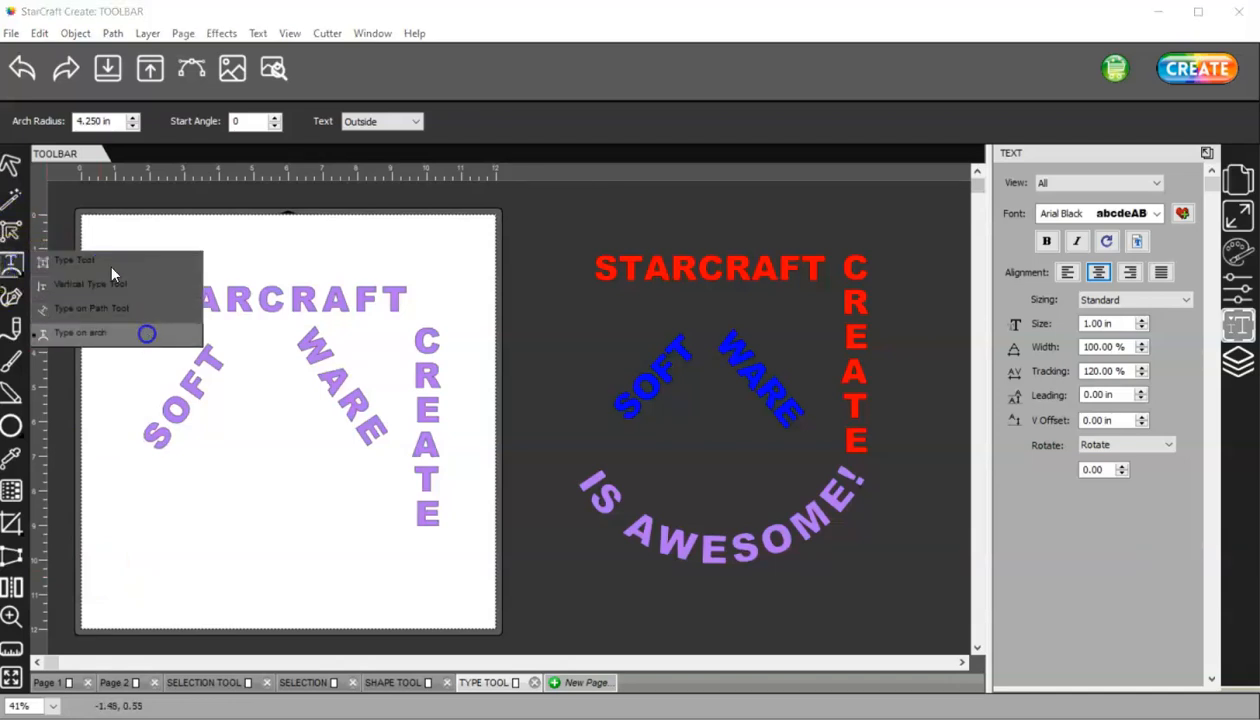
left_click(146, 333)
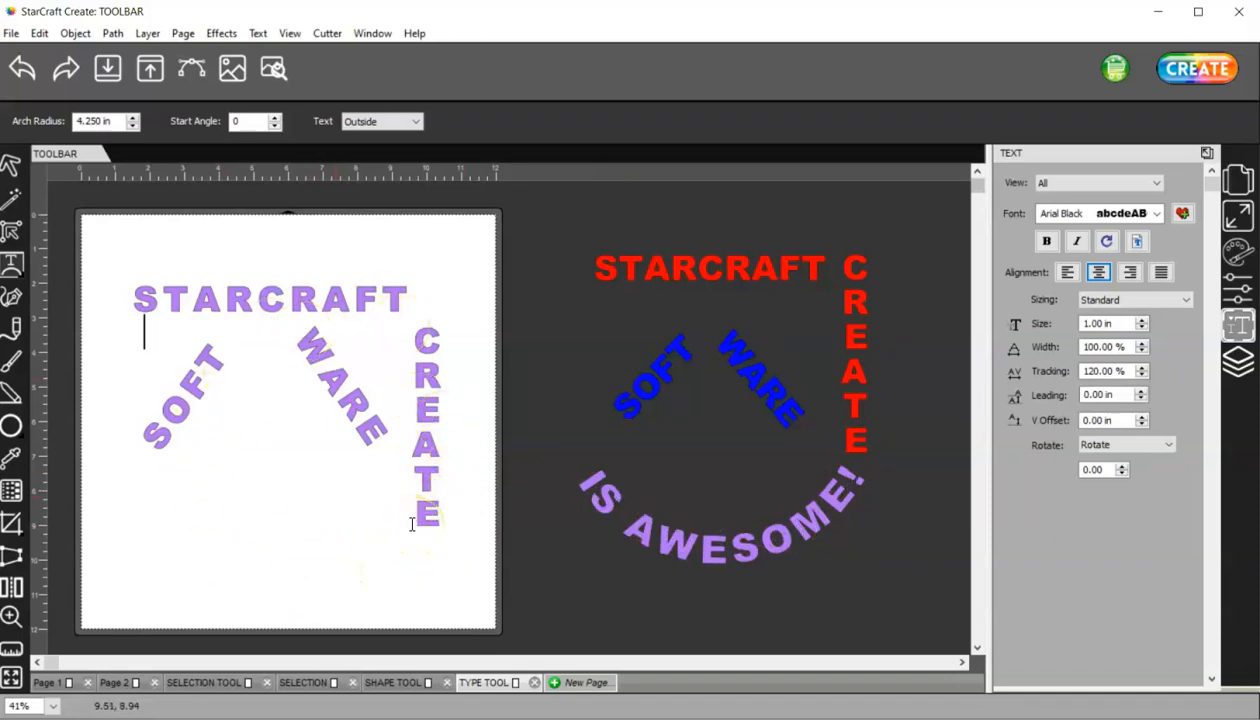
left_click(140, 547)
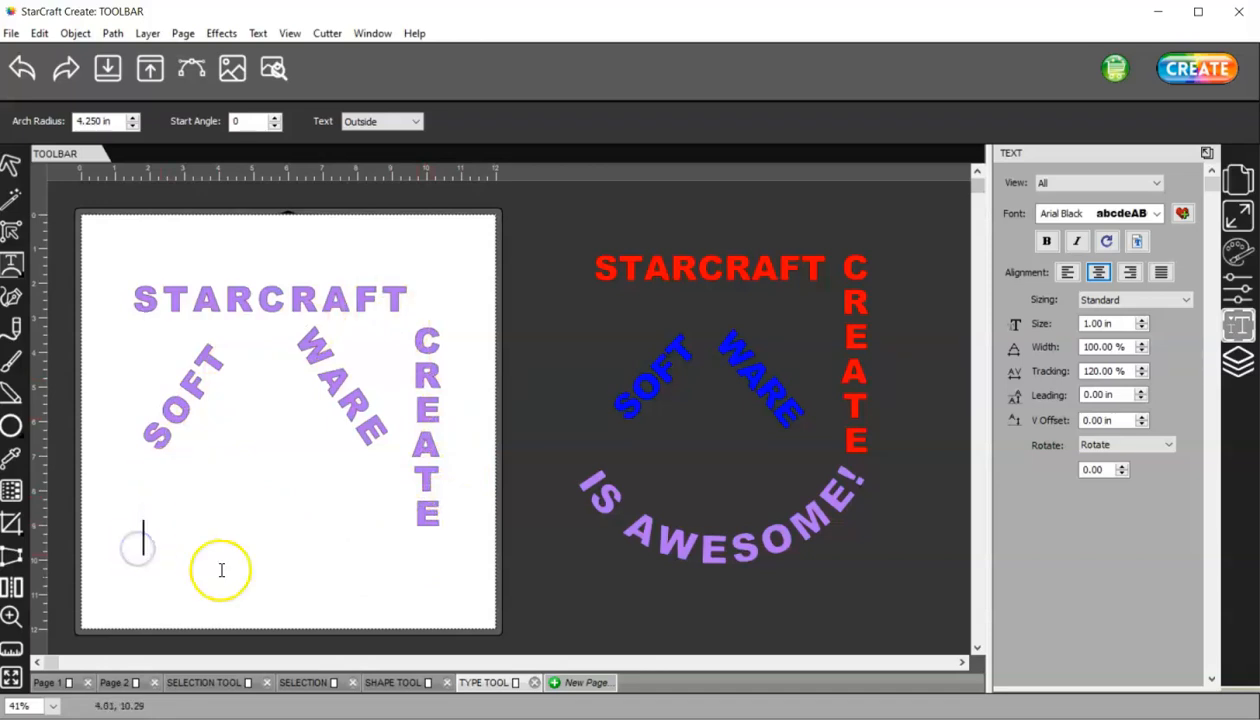
type("IS AWE")
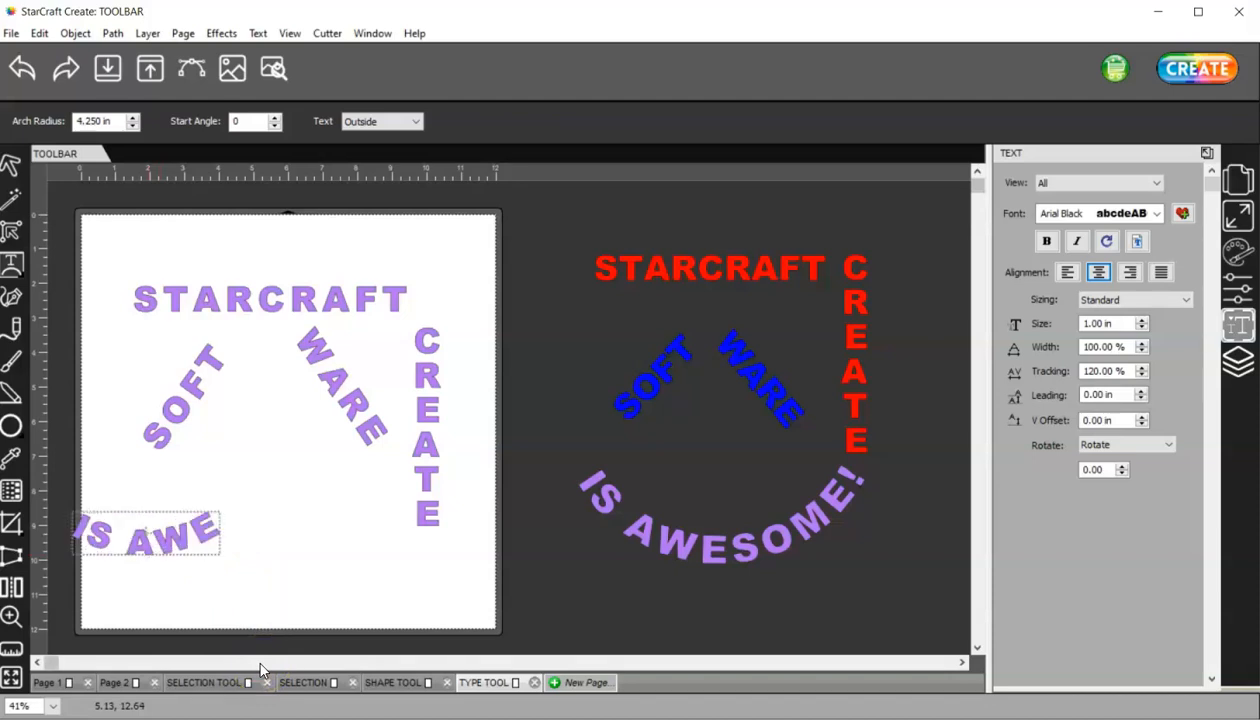
type("SOME")
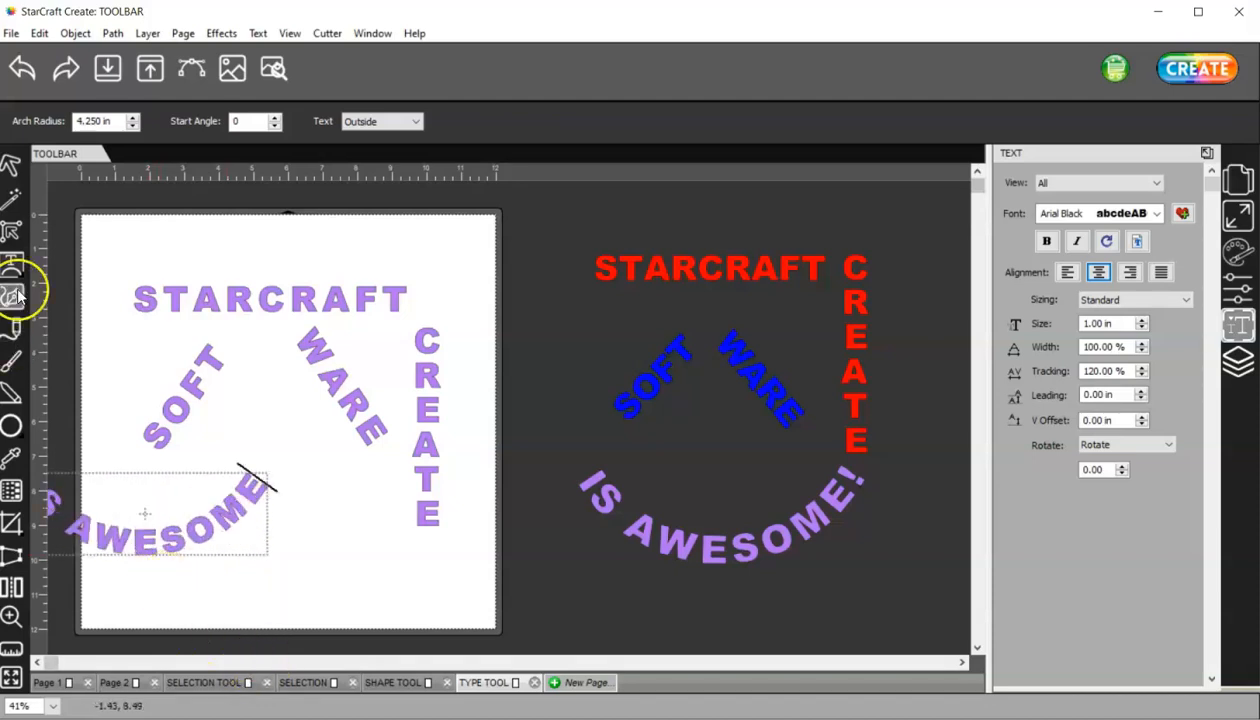
- Move the curved IS AWESOME text fully onto the mat, centred below SOFT WARE
key("Escape")
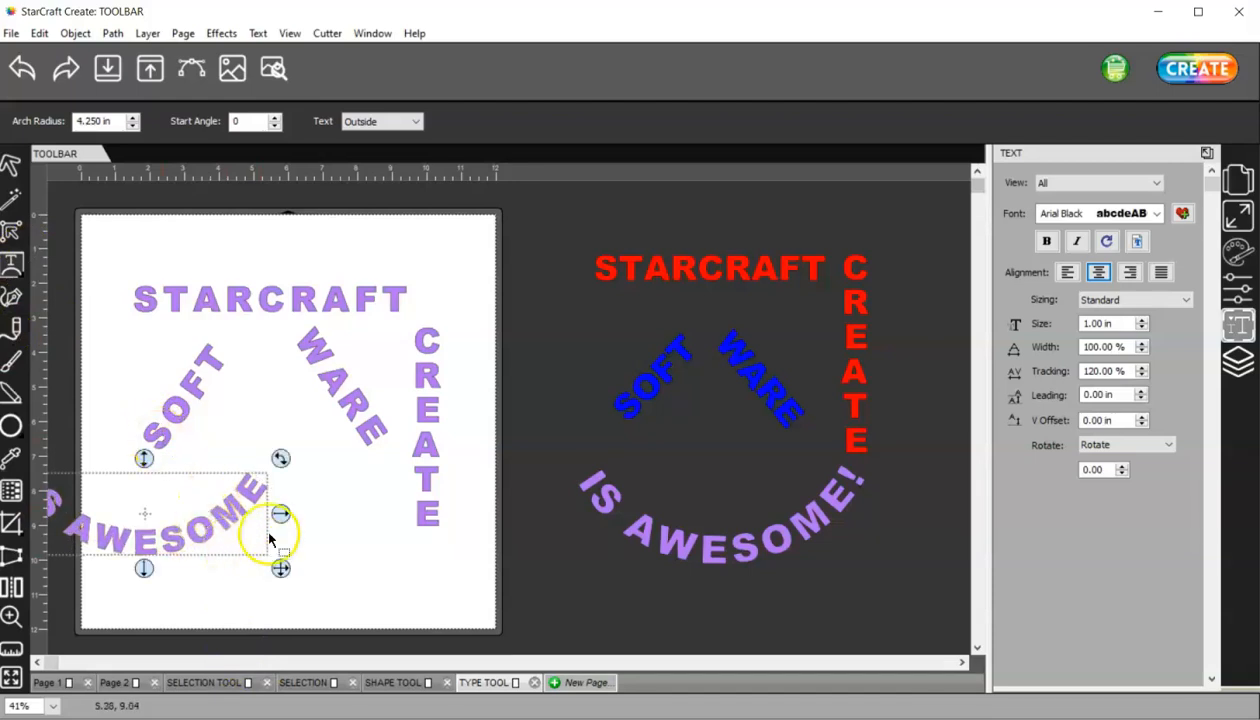
left_click_drag(200, 511, 331, 550)
left_click(301, 664)
scroll(296, 613, "up", 2, "ctrl")
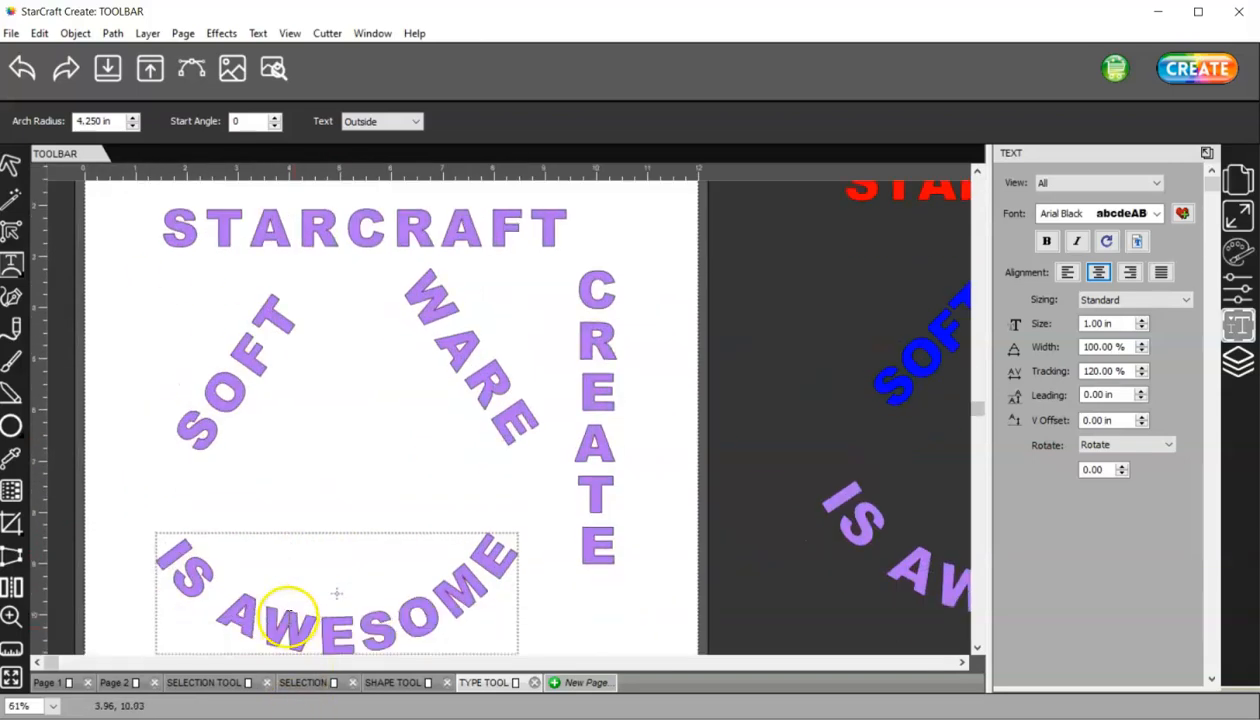
left_click_drag(977, 410, 976, 596)
left_click(378, 121)
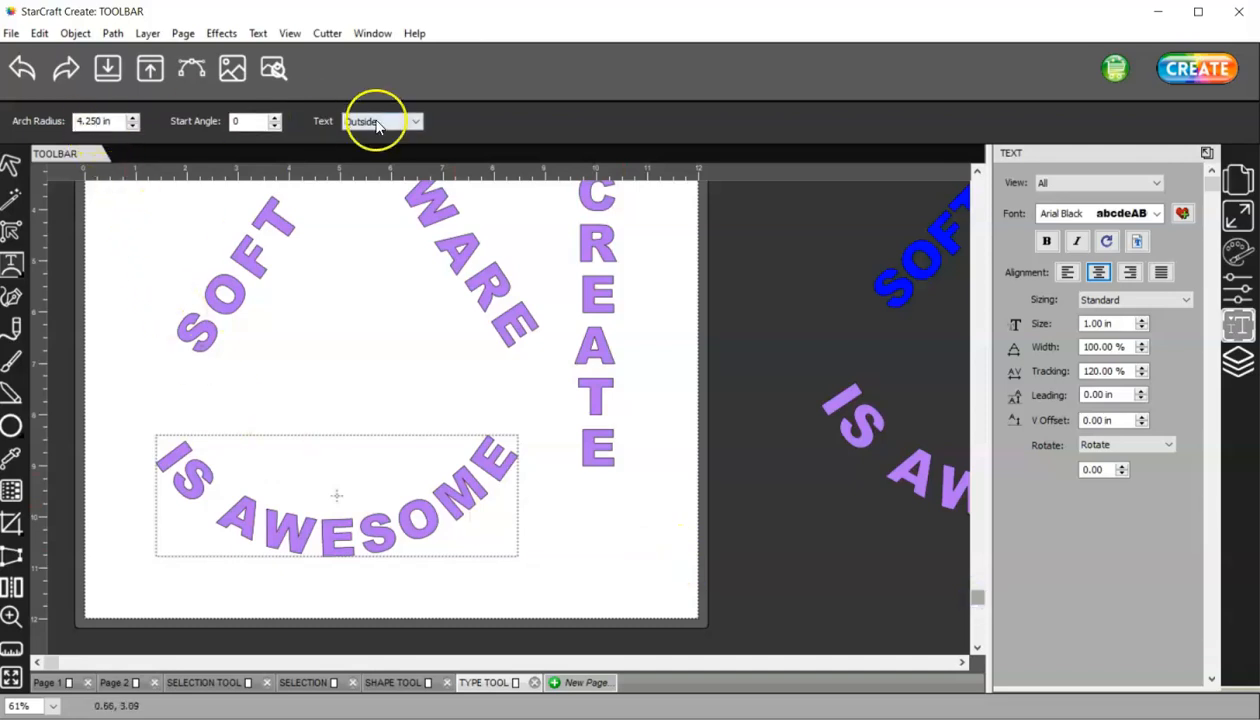
left_click(11, 268)
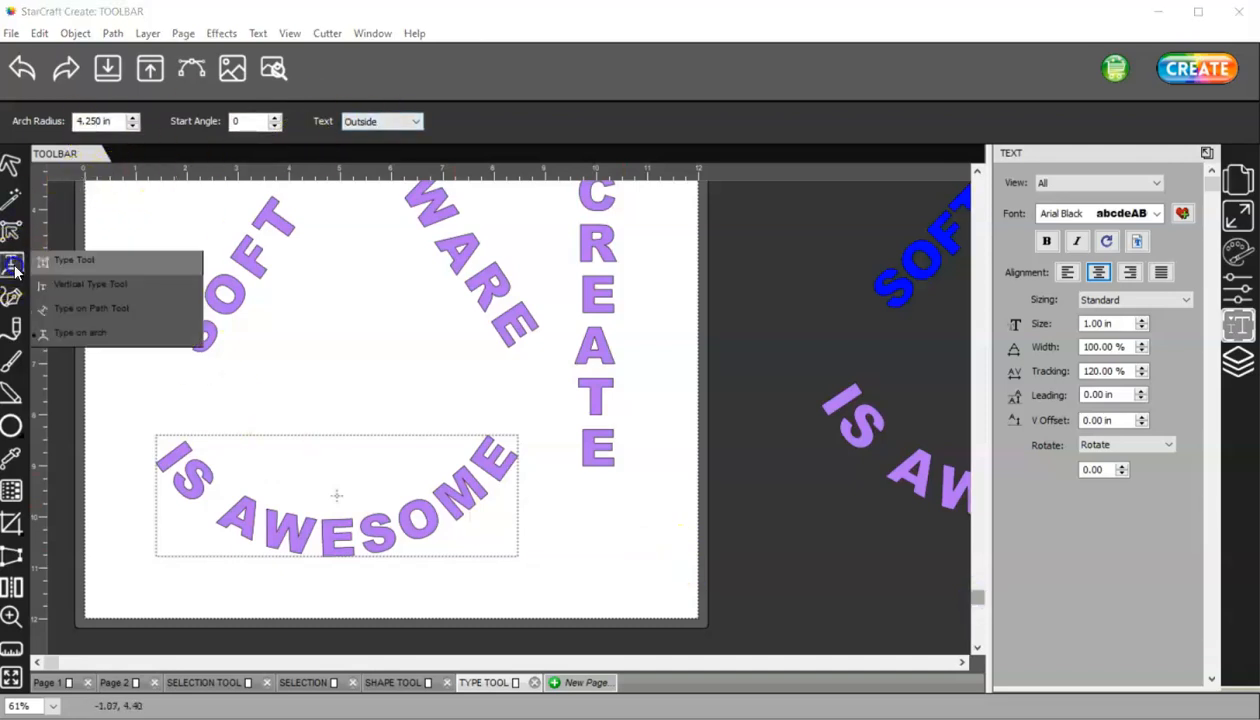
left_click(110, 310)
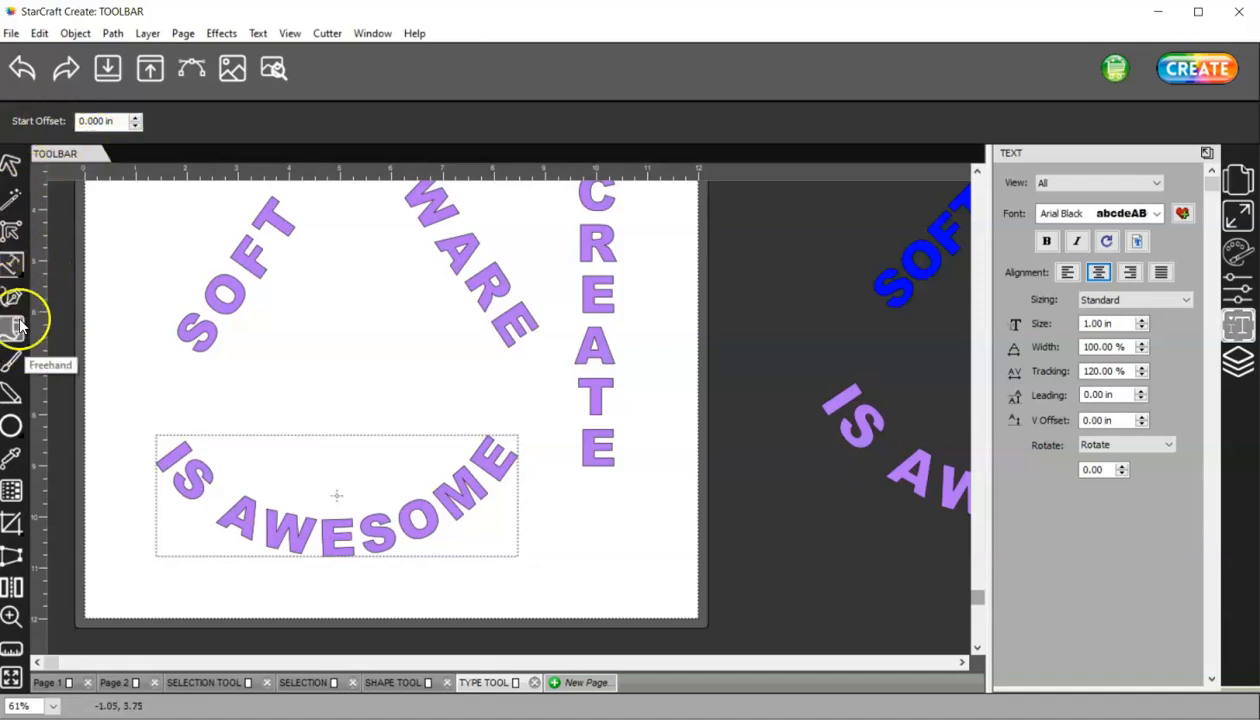
- Adjust the IS AWESOME text with Type on arch, setting its arch radius to 3.50 in
left_click(12, 265)
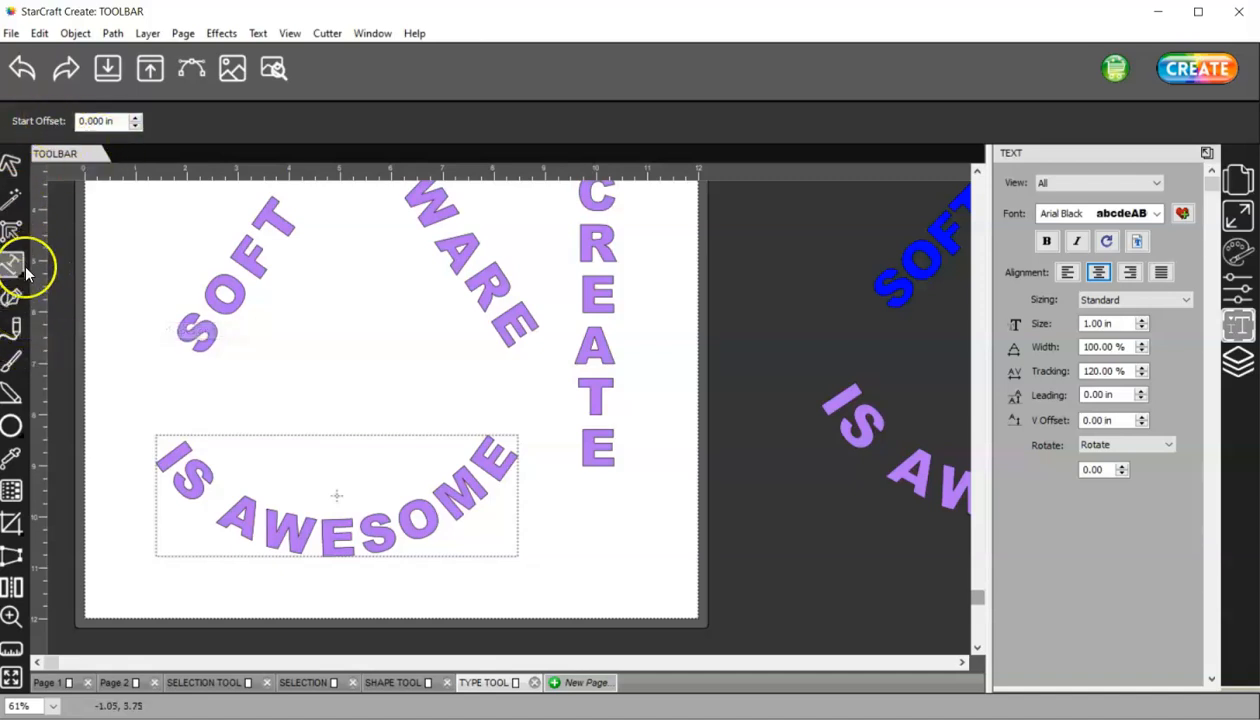
left_click(117, 333)
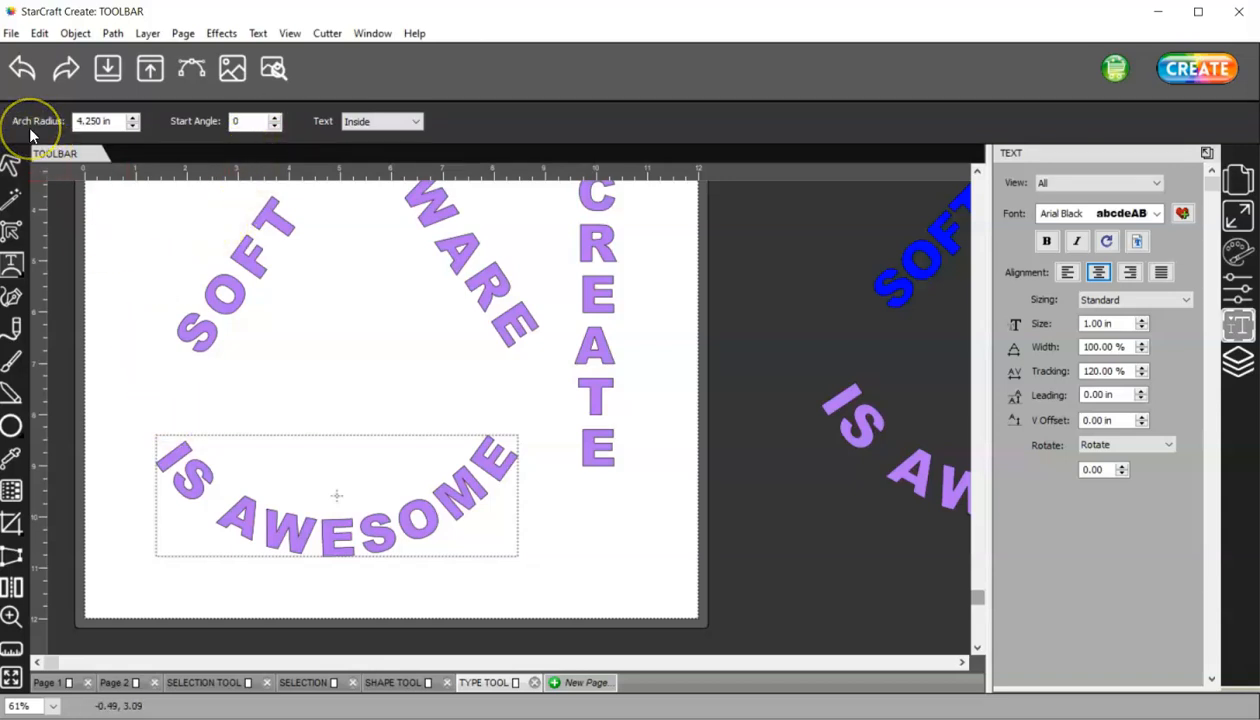
left_click(133, 117)
left_click(133, 117)
left_click(133, 117)
left_click(133, 117)
left_click(133, 117)
left_click(132, 125)
left_click(132, 125)
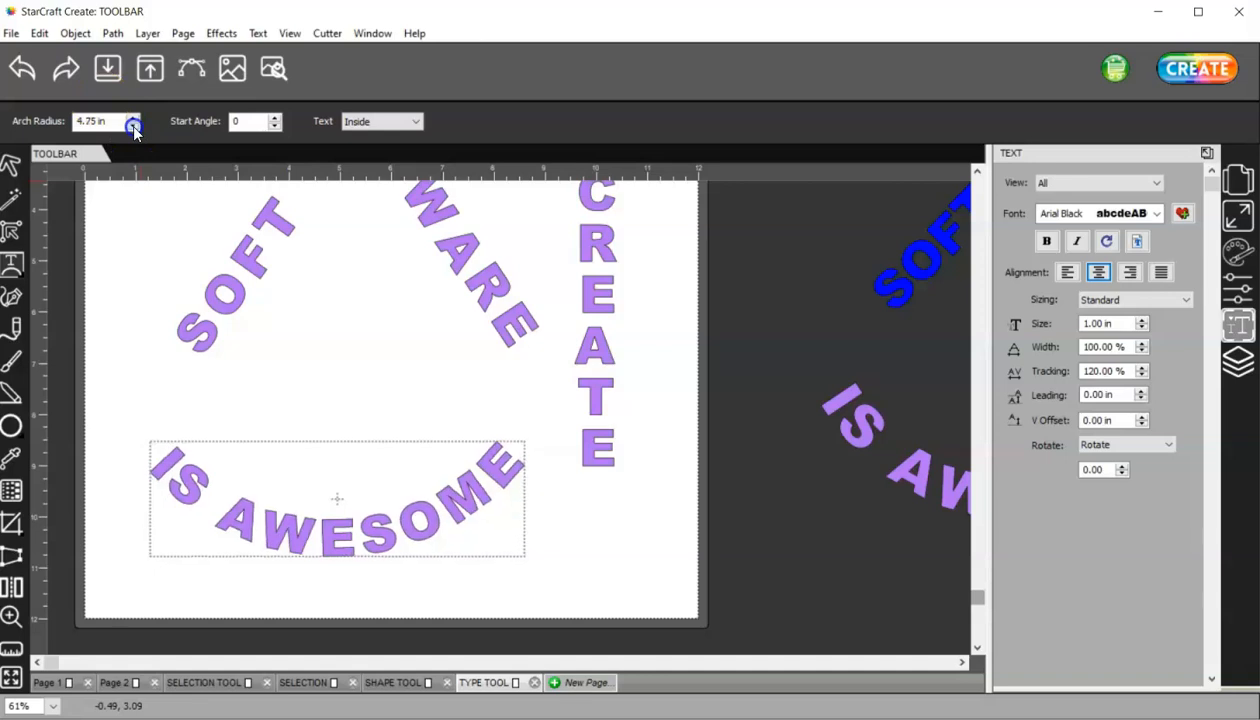
left_click(132, 125)
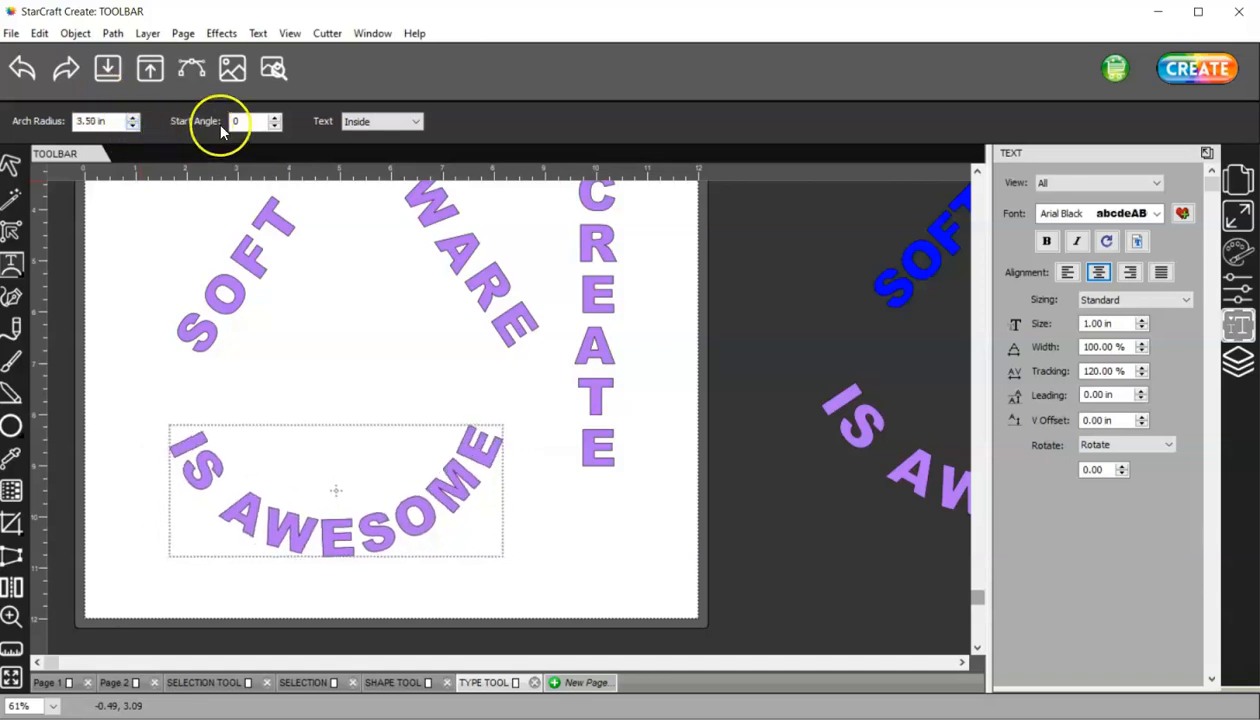
- Rotate IS AWESOME a full turn around its arch by raising the start angle to 360
left_click(275, 117)
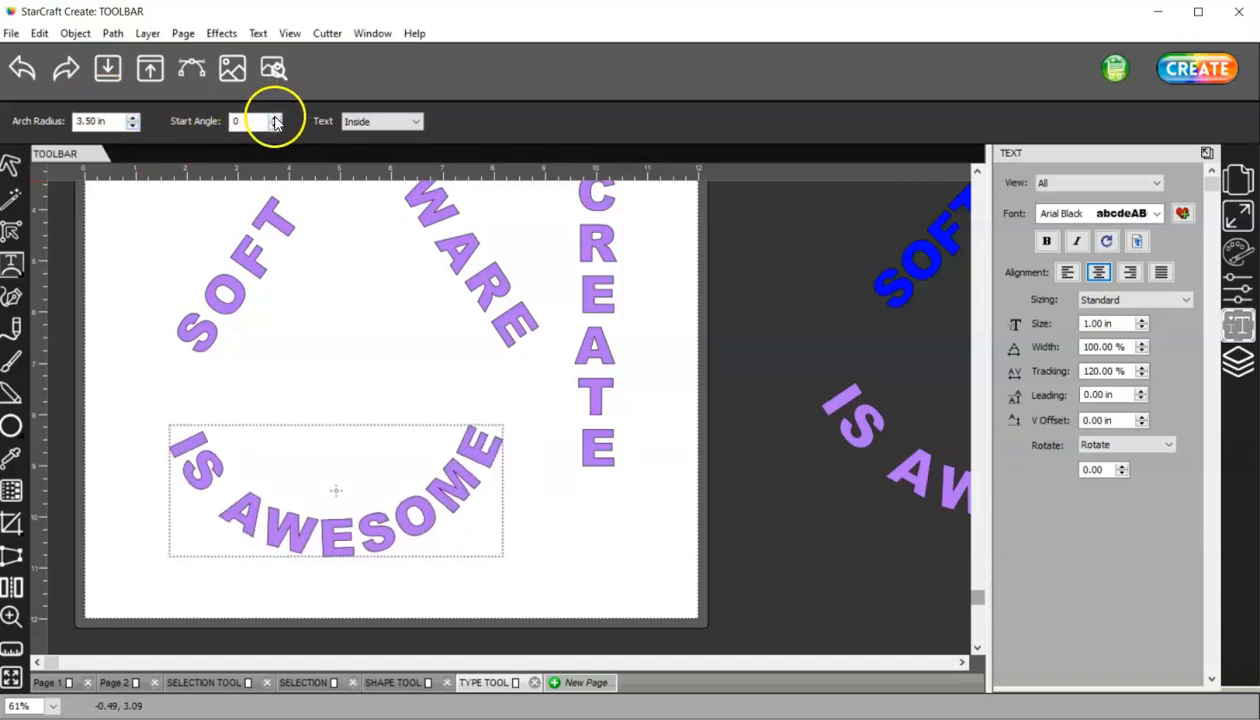
left_click(275, 117)
left_click(275, 117)
left_click(275, 117)
left_click(275, 117)
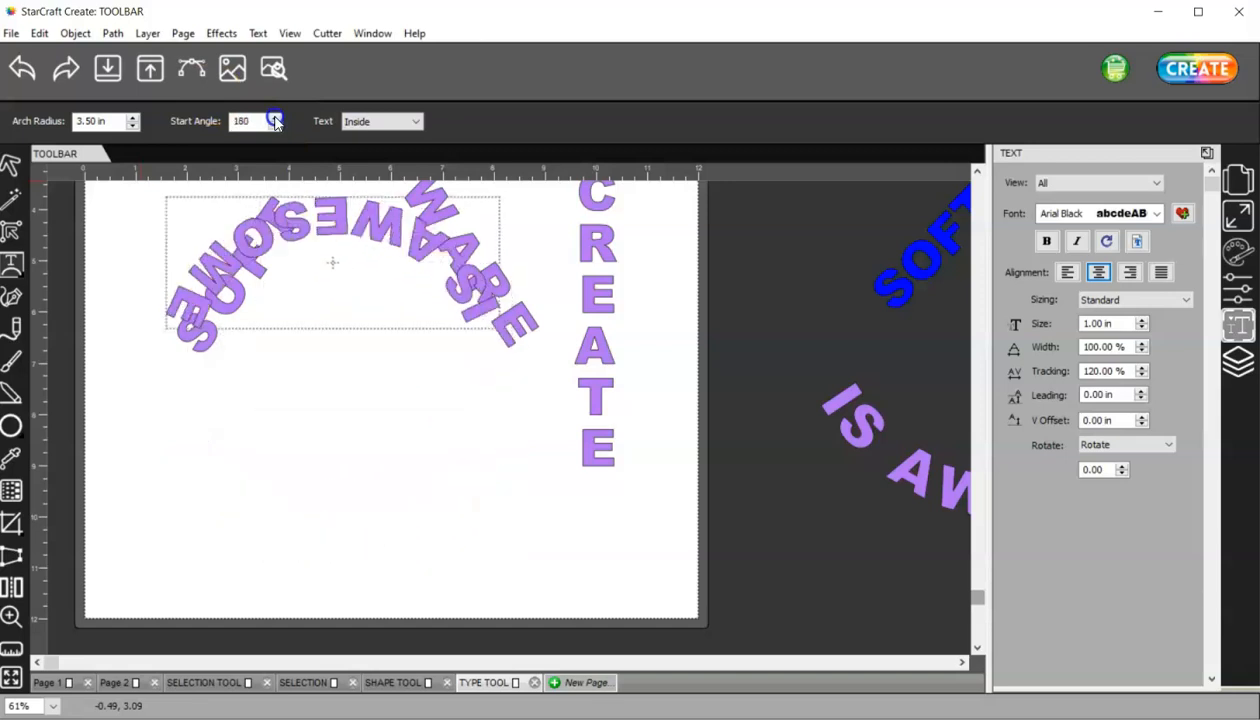
left_click(275, 117)
left_click(275, 117)
left_click(275, 117)
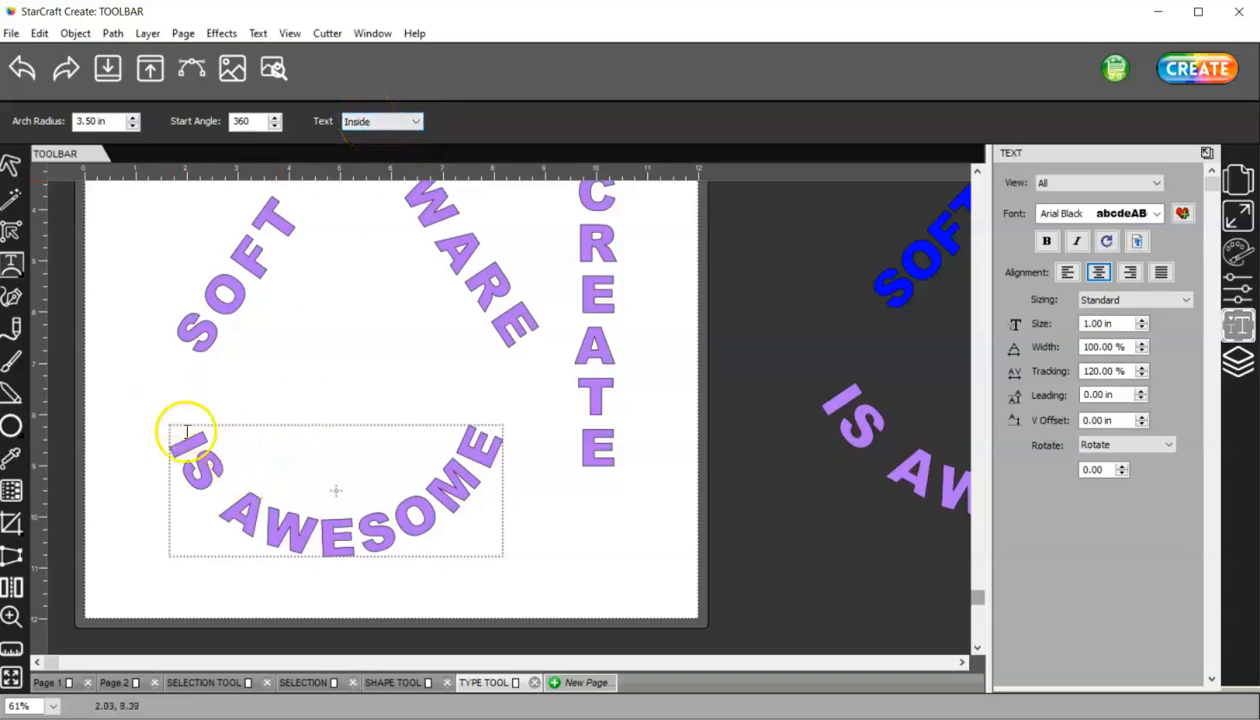
- Place the IS AWESOME text on the outside of its arch and move it up onto the mat beneath SOFT WARE
left_click(405, 125)
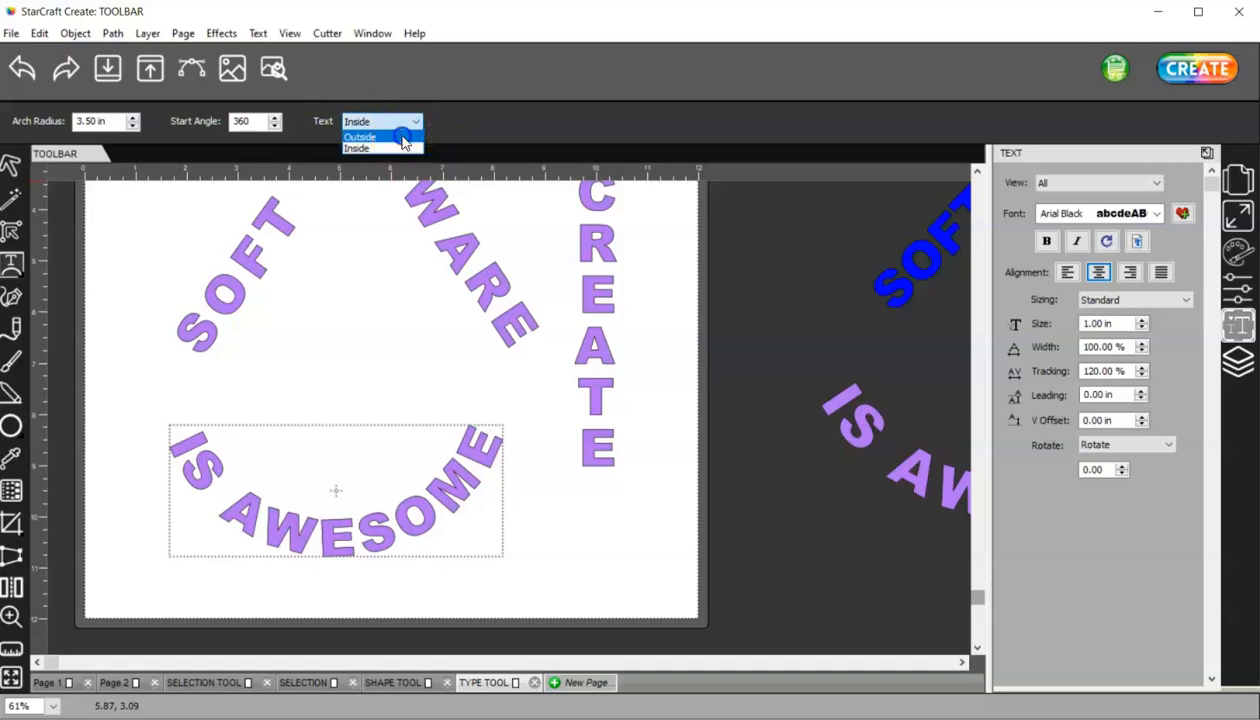
left_click(403, 137)
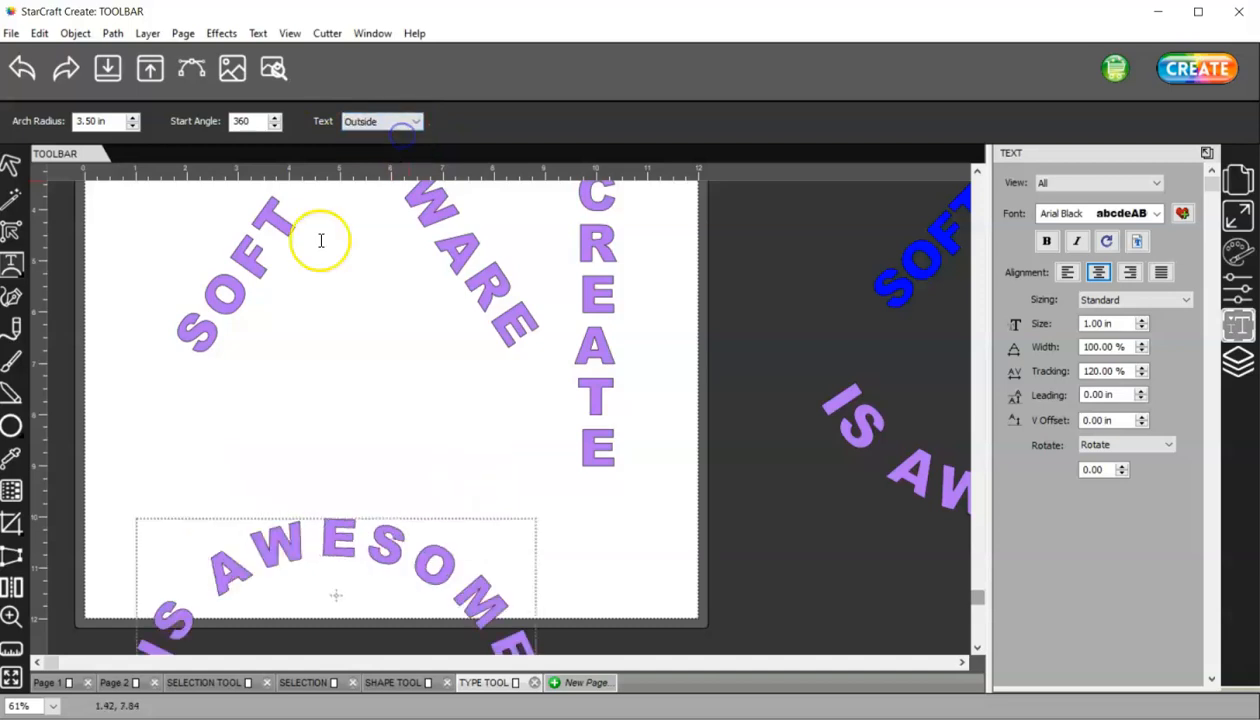
left_click(335, 526)
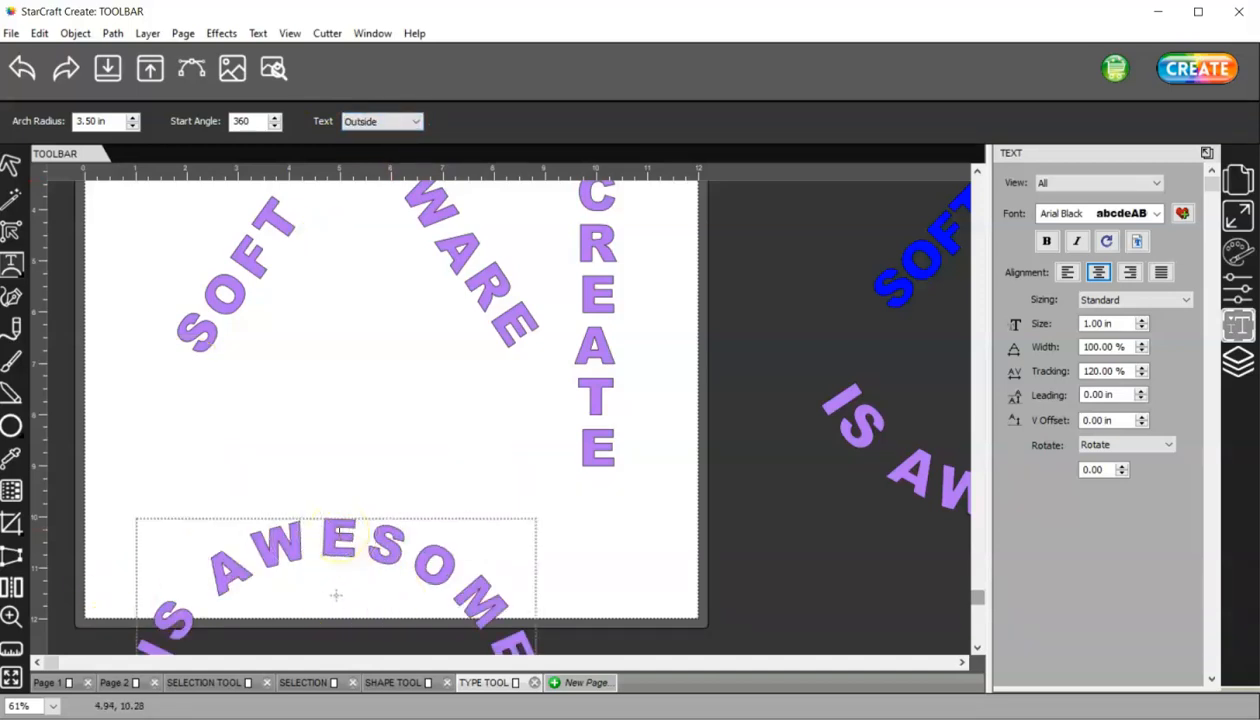
left_click(11, 165)
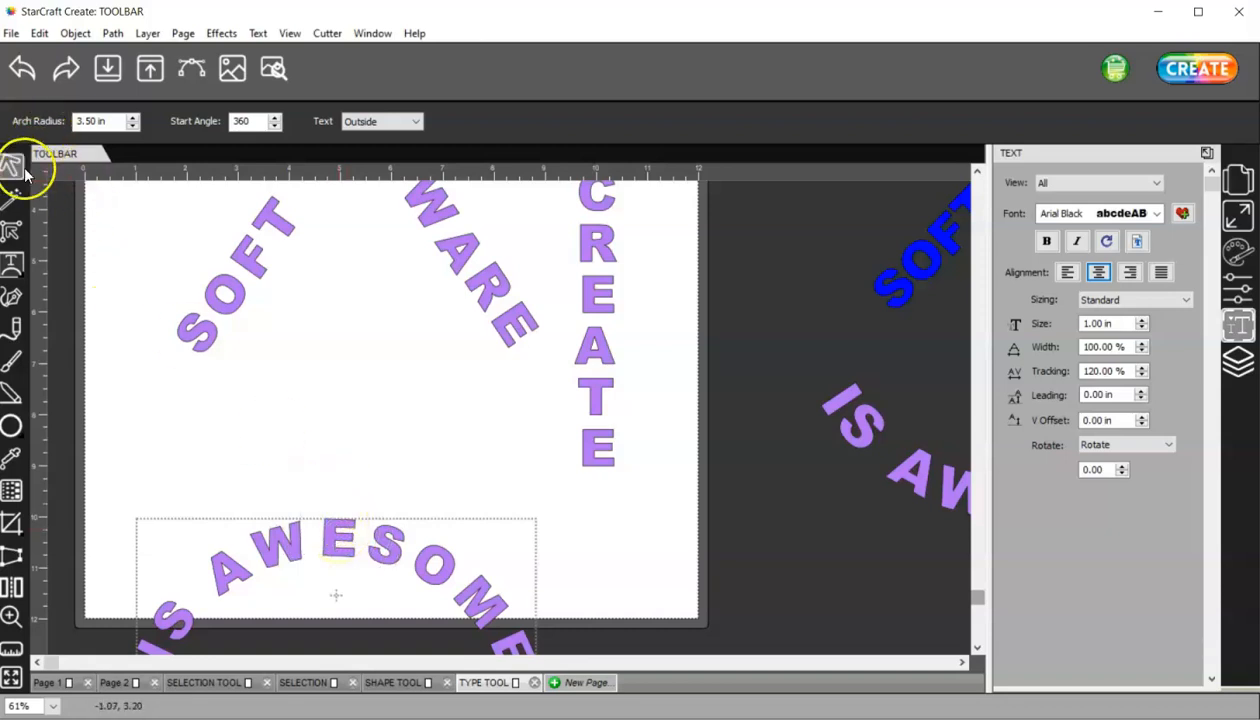
left_click_drag(337, 541, 329, 389)
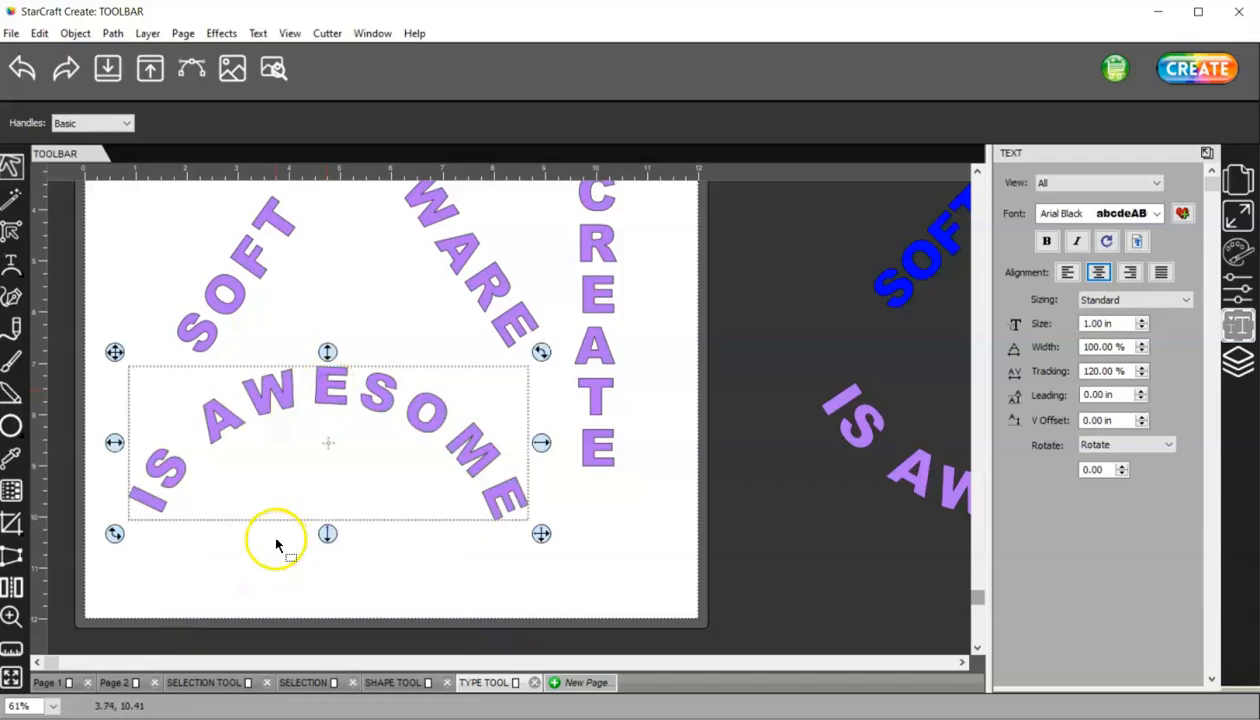
- Switch from Type on arch to the standard horizontal Type Tool
left_click(16, 262)
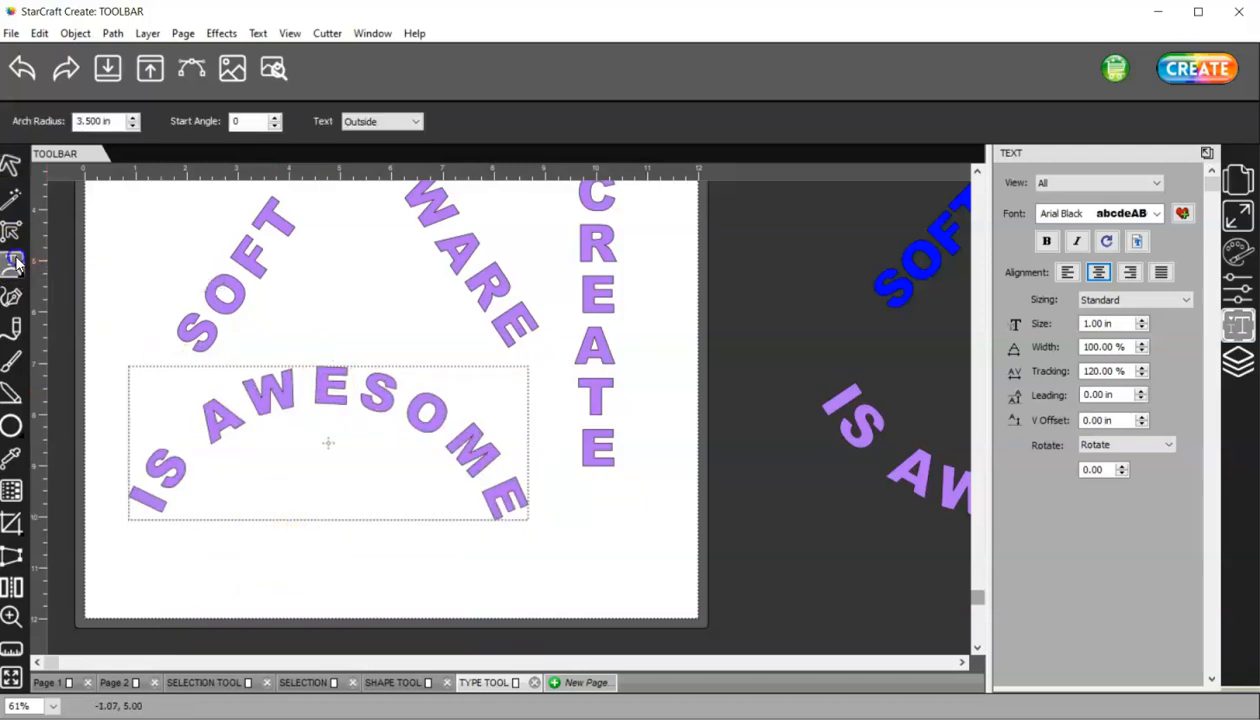
left_click(19, 268)
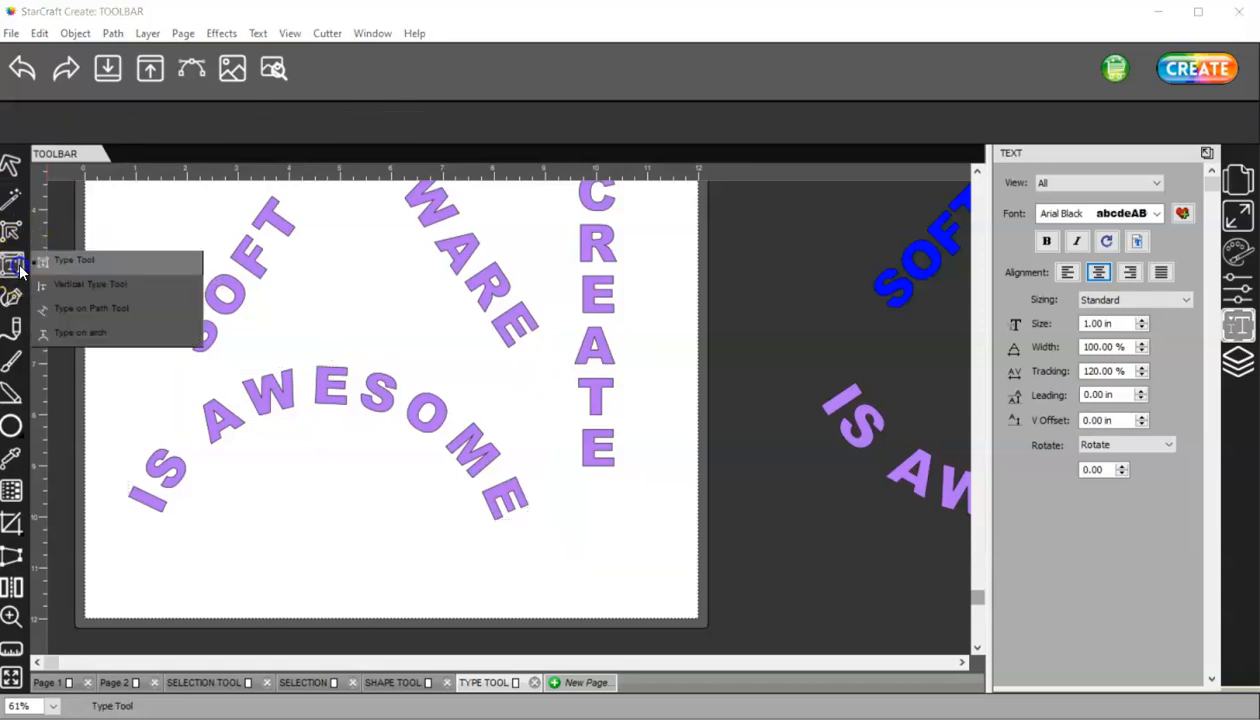
left_click(84, 263)
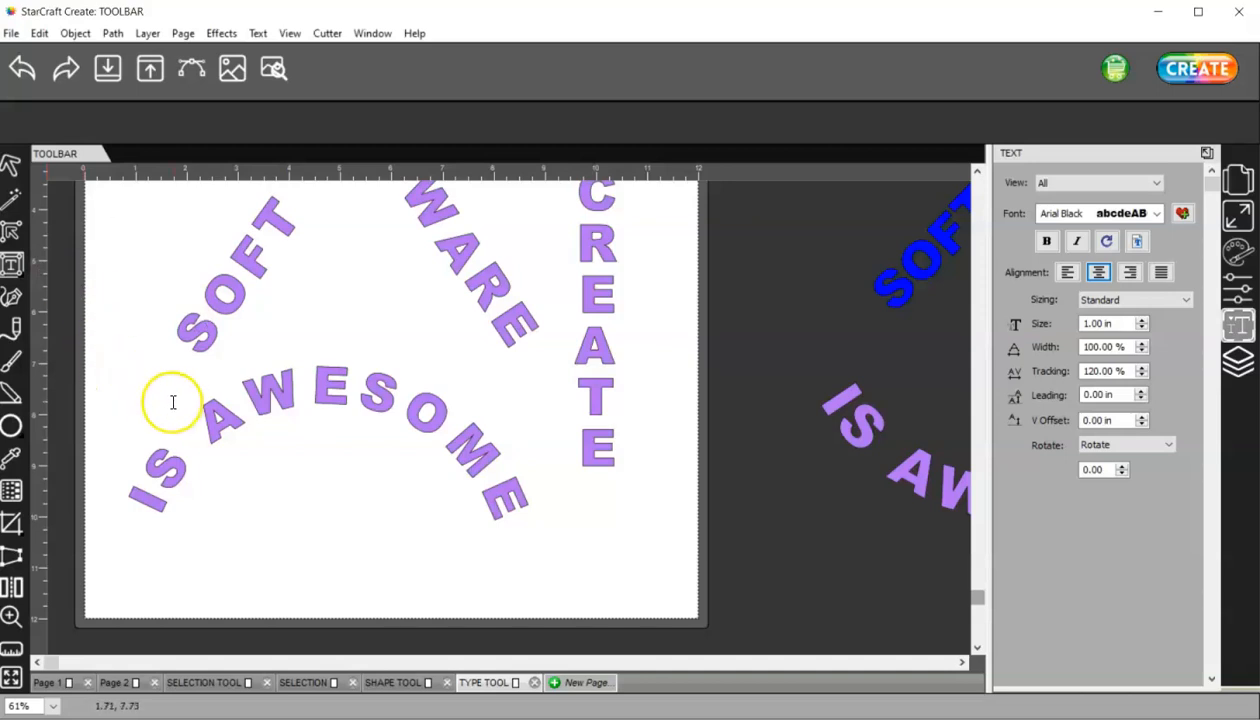
scroll(173, 402, "down", 2)
left_click(78, 436)
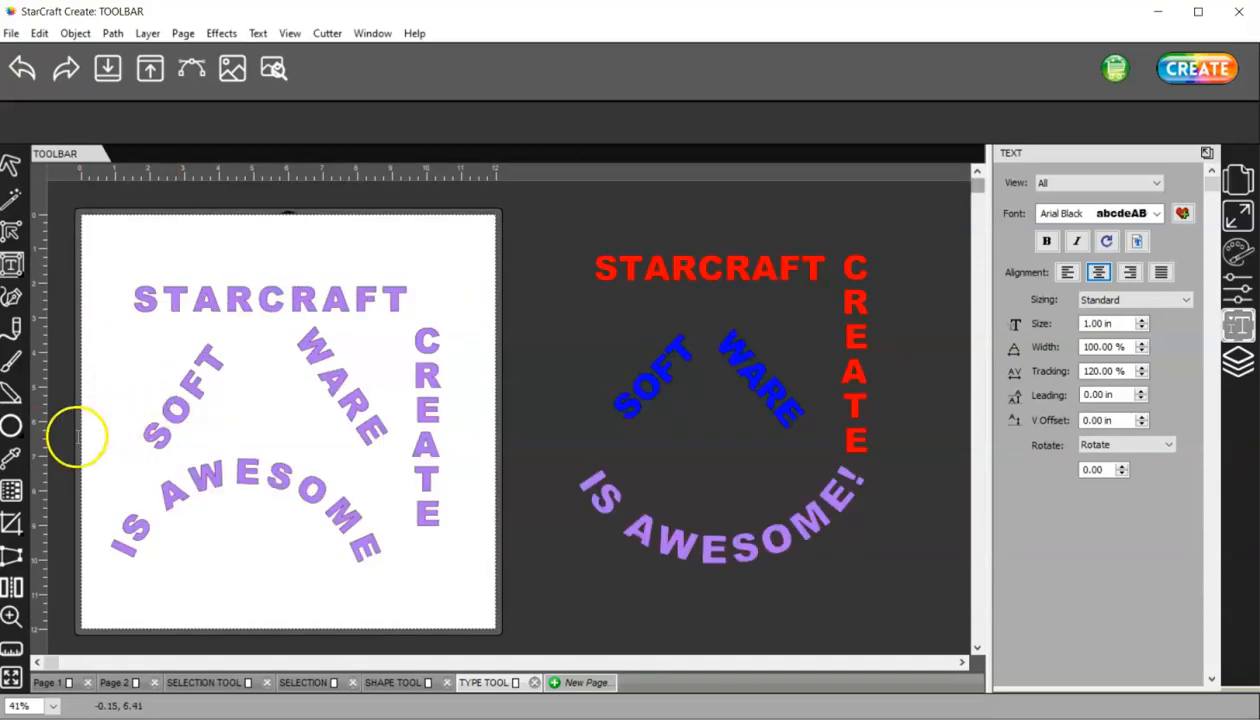